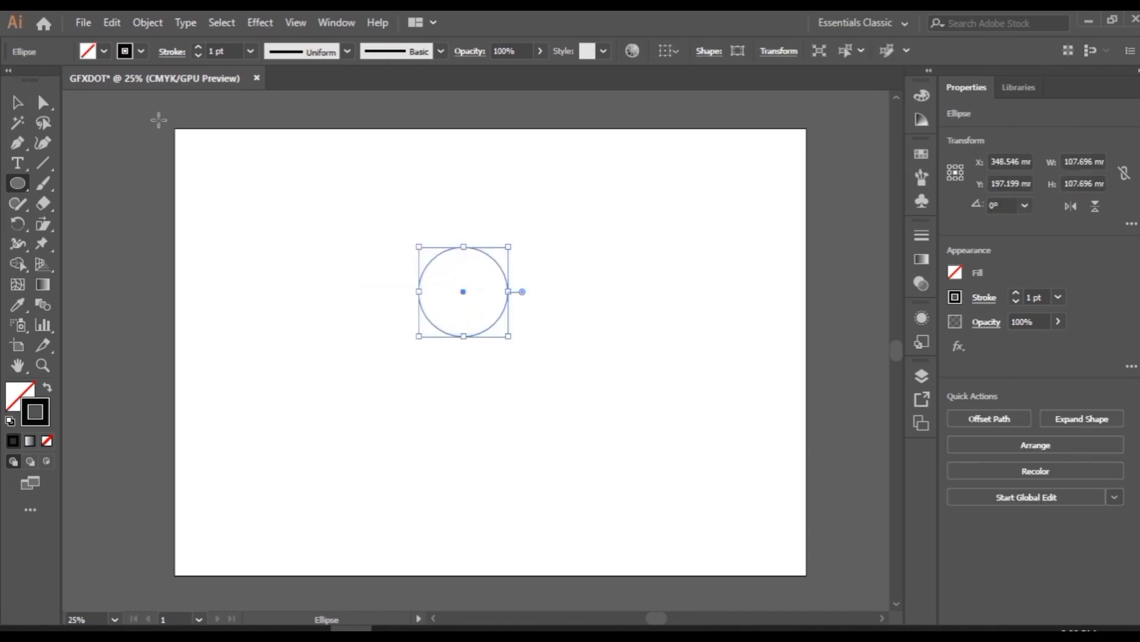
# Step: Copy the circle and paste the duplicate directly in front of it
pyautogui.click(100, 25)
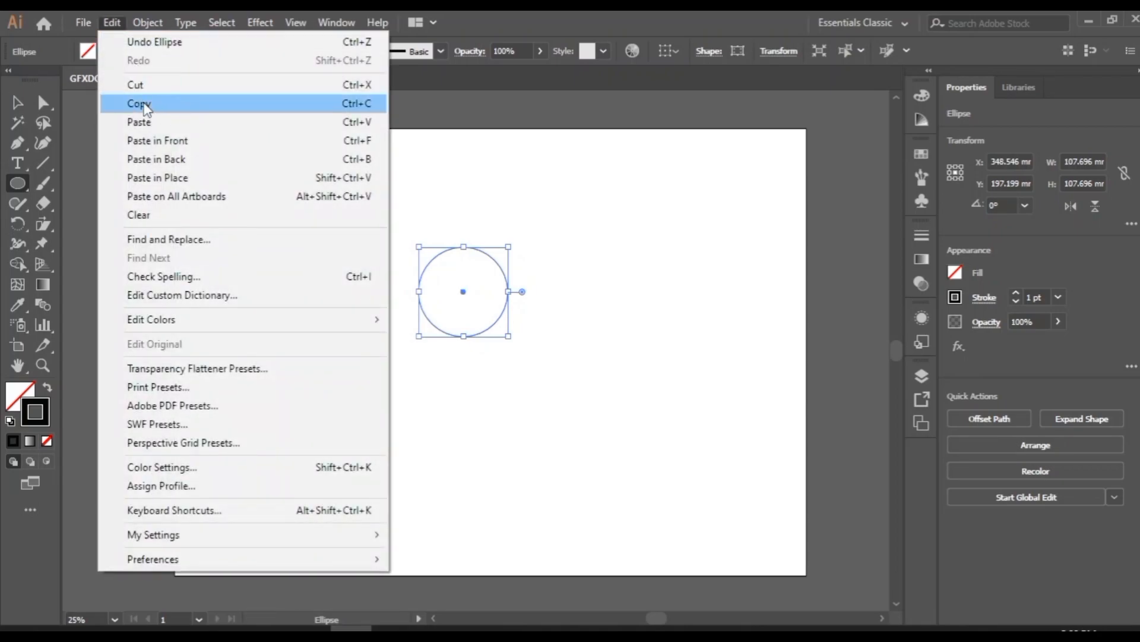
pyautogui.click(141, 103)
pyautogui.click(112, 25)
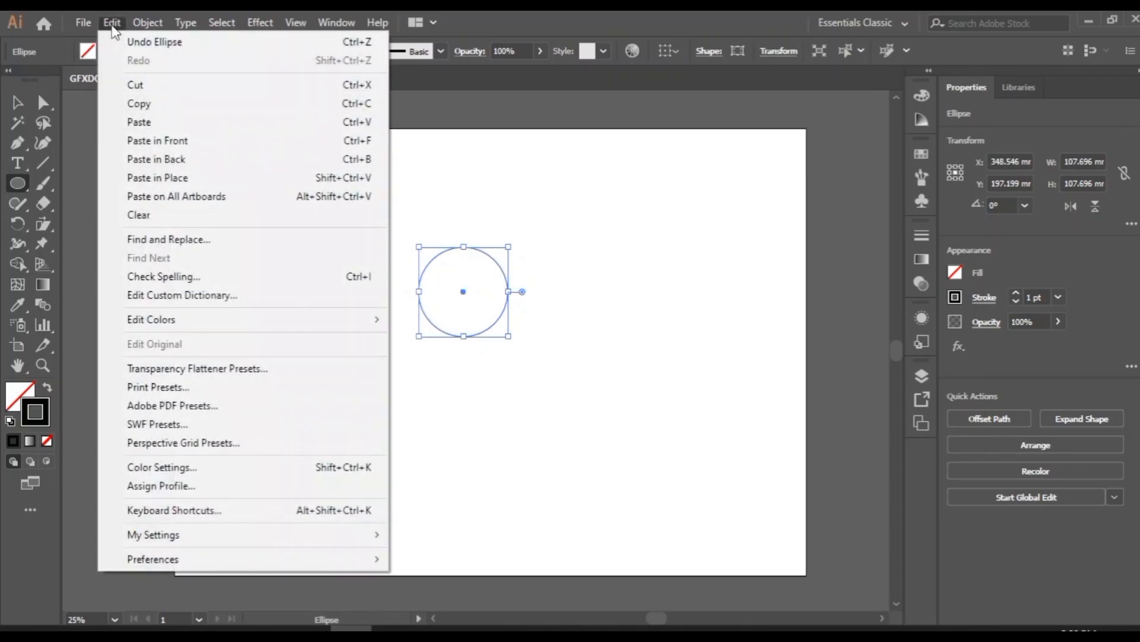
pyautogui.click(205, 144)
# Step: Enlarge the pasted circle from its centre to about 160.5 mm in diameter, forming a ring with the original
pyautogui.click(17, 102)
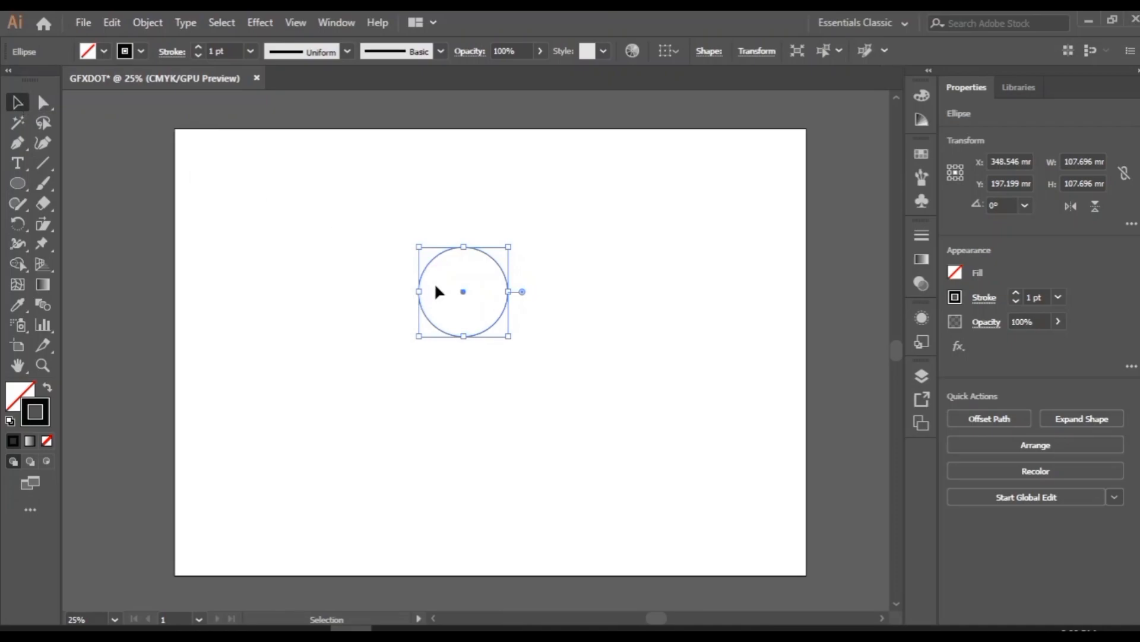
pyautogui.moveTo(509, 337); pyautogui.dragTo(531, 365)
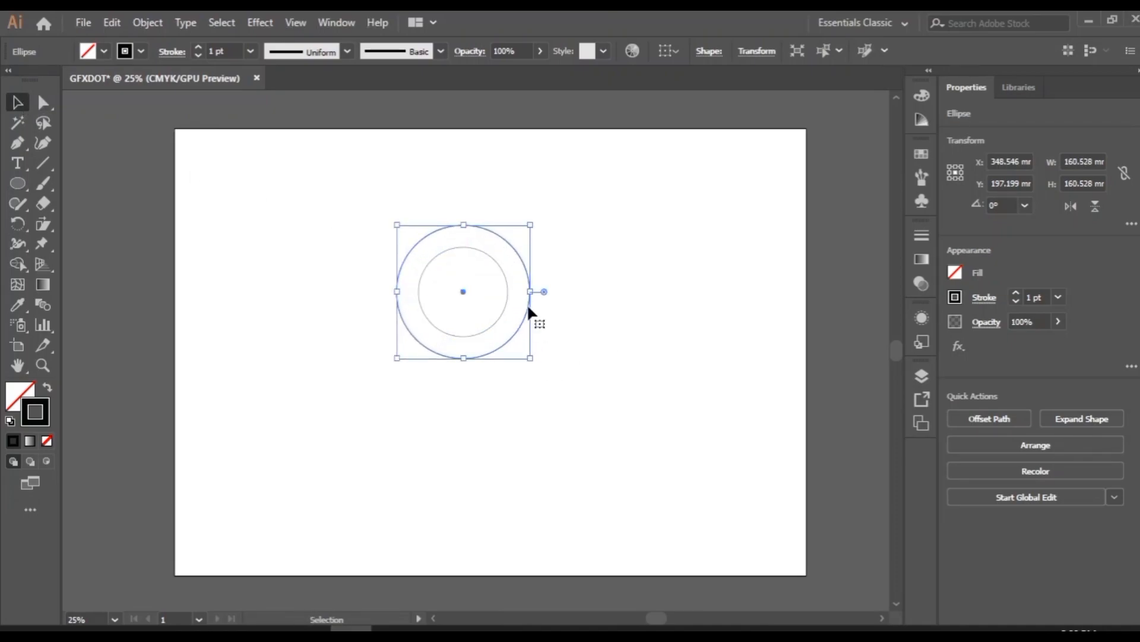
pyautogui.moveTo(327, 212); pyautogui.dragTo(573, 450)
pyautogui.click(547, 397)
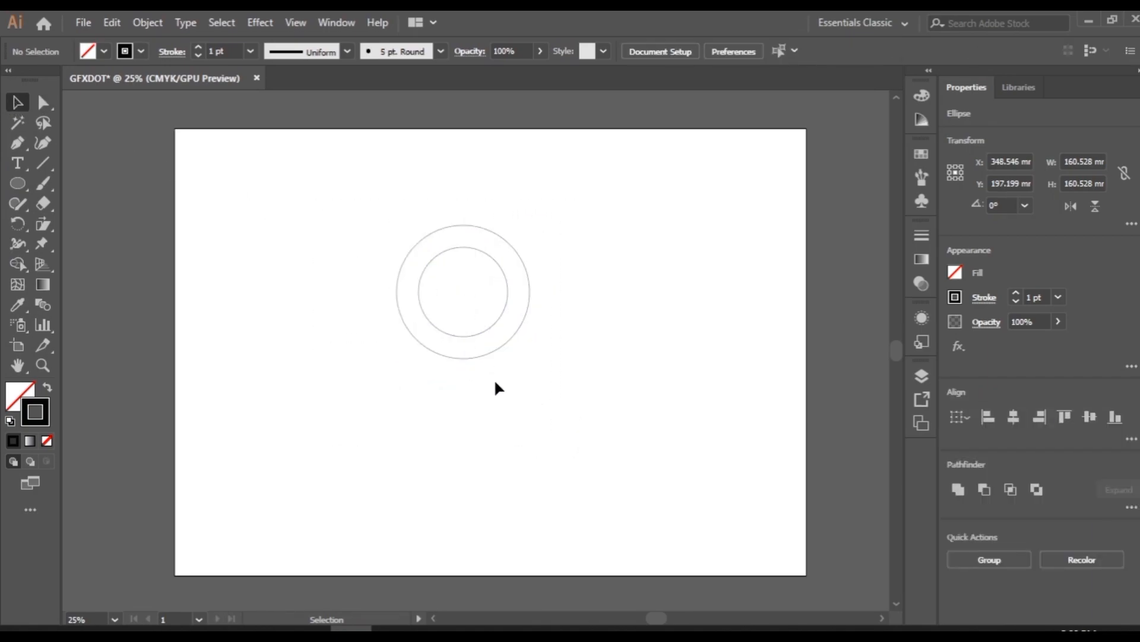
# Step: Draw vertical lines about 194 mm long downward from the right-hand anchors of the inner and outer circles
pyautogui.click(44, 164)
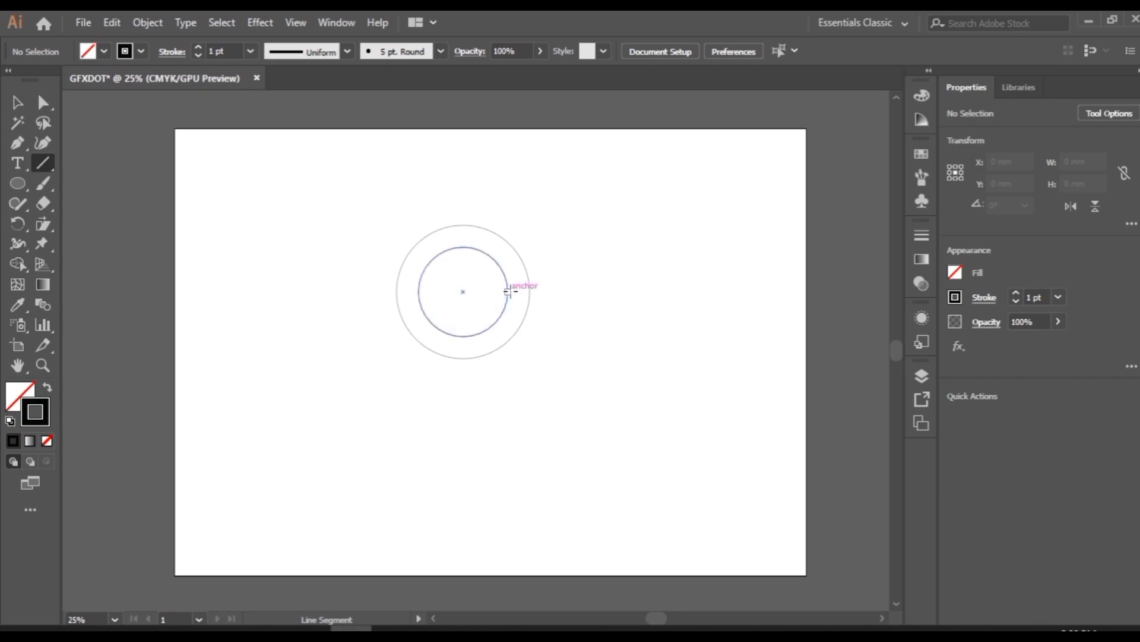
pyautogui.moveTo(507, 291); pyautogui.dragTo(517, 451)
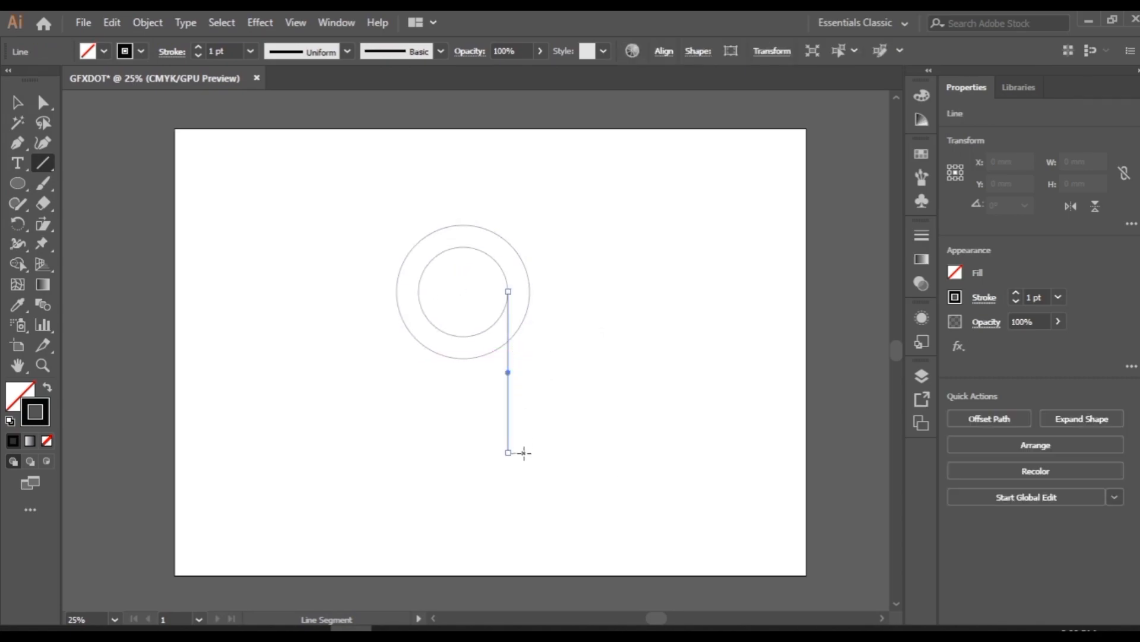
pyautogui.moveTo(529, 289); pyautogui.dragTo(535, 452)
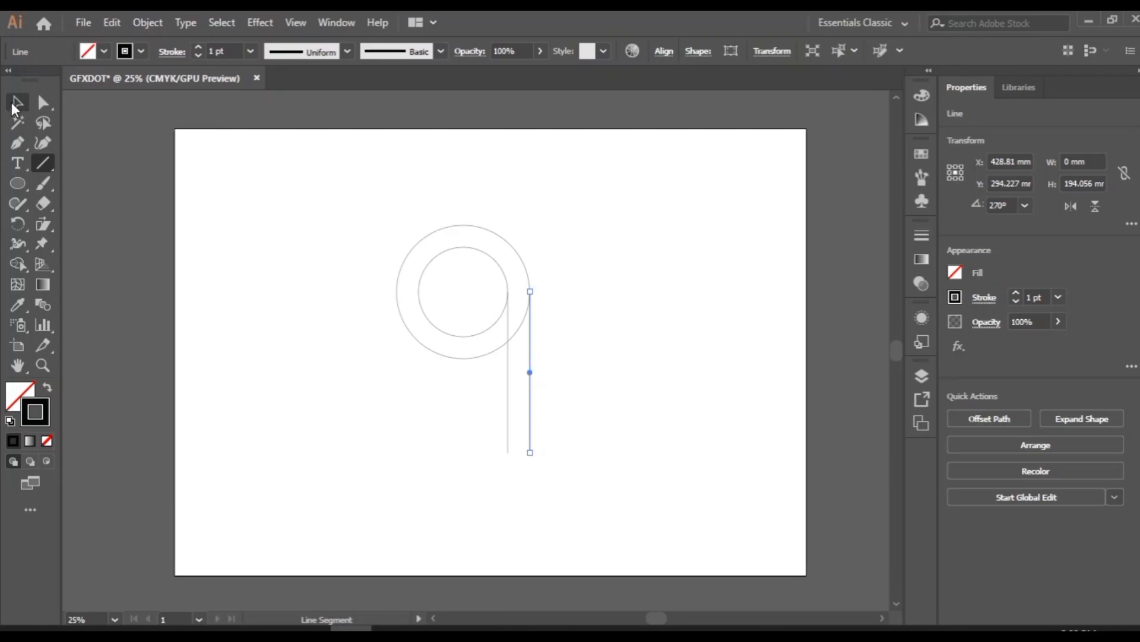
pyautogui.click(16, 104)
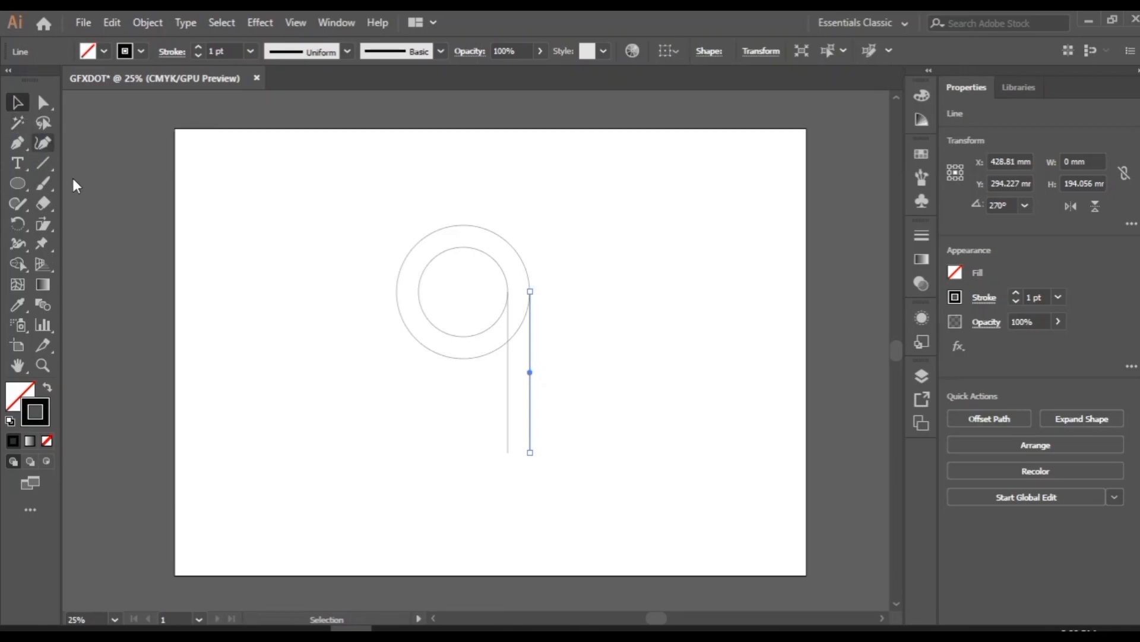
# Step: Duplicate the pair of vertical lines twice, with one copy well right of the circles and one aligned to the circles' left anchors
pyautogui.click(567, 433)
pyautogui.moveTo(561, 466); pyautogui.dragTo(561, 467)
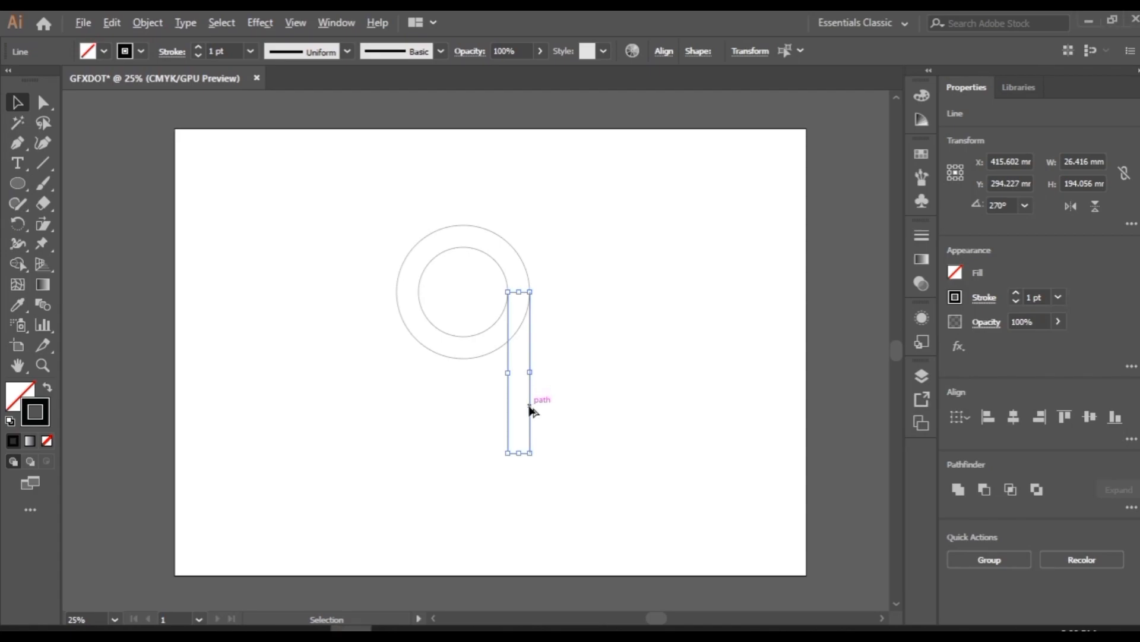
pyautogui.moveTo(530, 409); pyautogui.dragTo(698, 421)
pyautogui.moveTo(576, 379); pyautogui.dragTo(398, 475)
pyautogui.moveTo(531, 414); pyautogui.dragTo(417, 415)
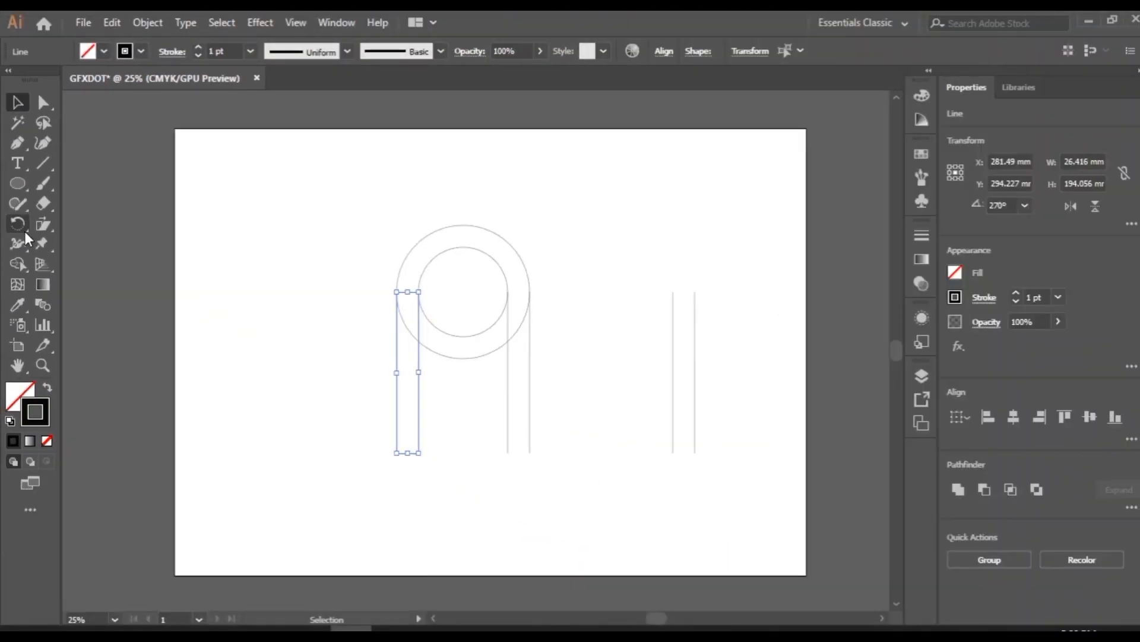
# Step: Create a copy of the left pair of vertical lines rotated by 90°
pyautogui.click(17, 226)
pyautogui.doubleClick(16, 225)
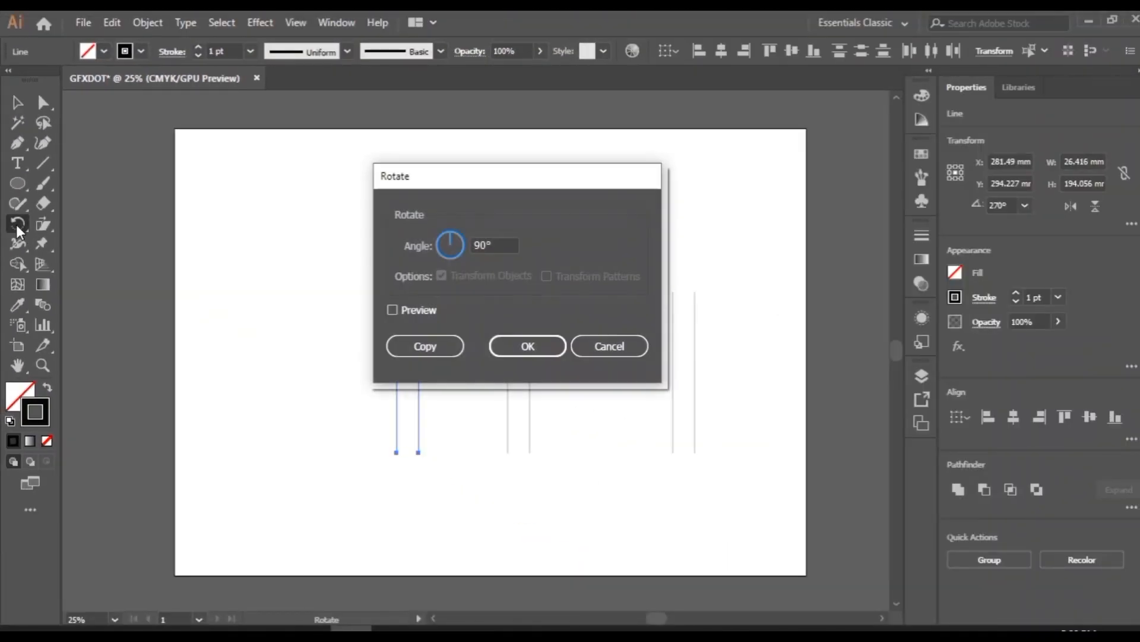
pyautogui.moveTo(382, 176); pyautogui.dragTo(457, 239)
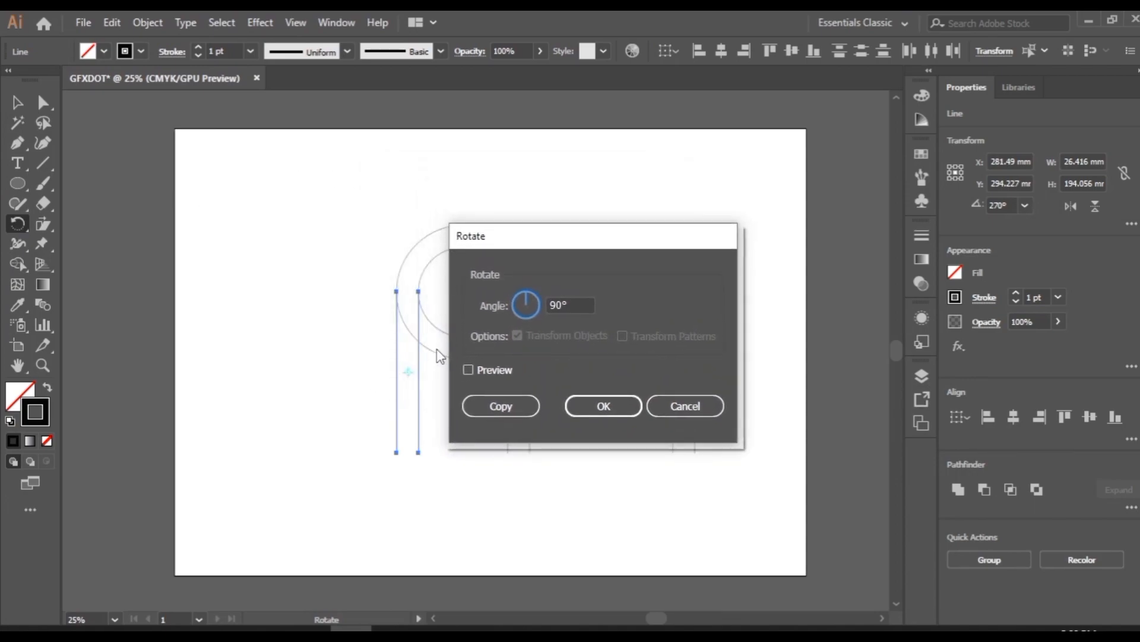
pyautogui.click(478, 409)
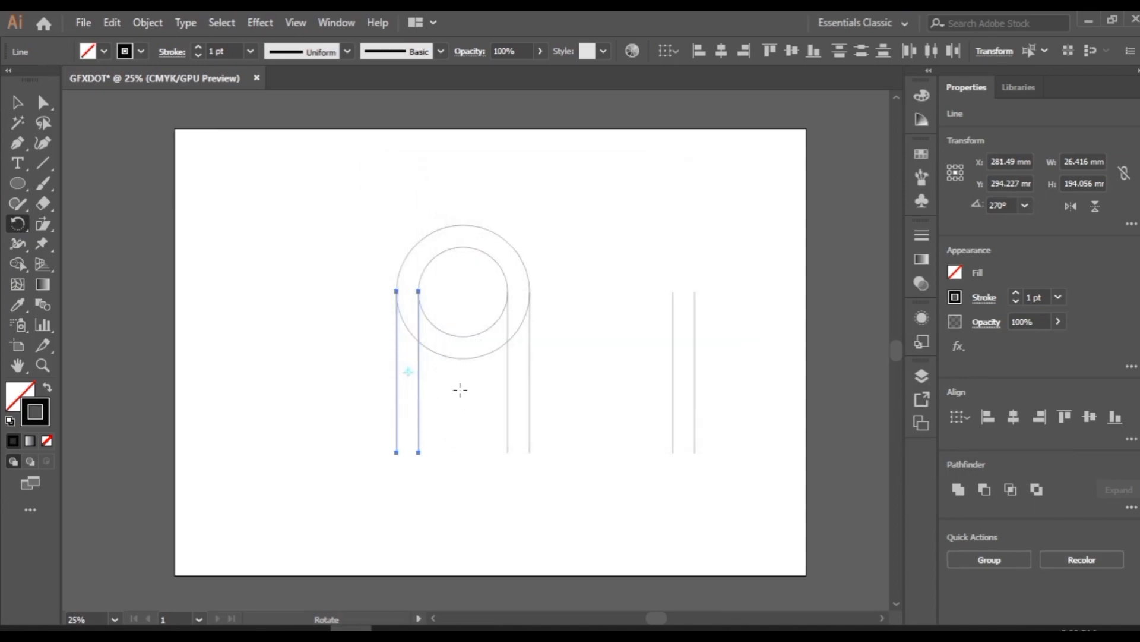
# Step: Move the horizontal pair of lines below the circles, centred across all four vertical lines
pyautogui.click(18, 103)
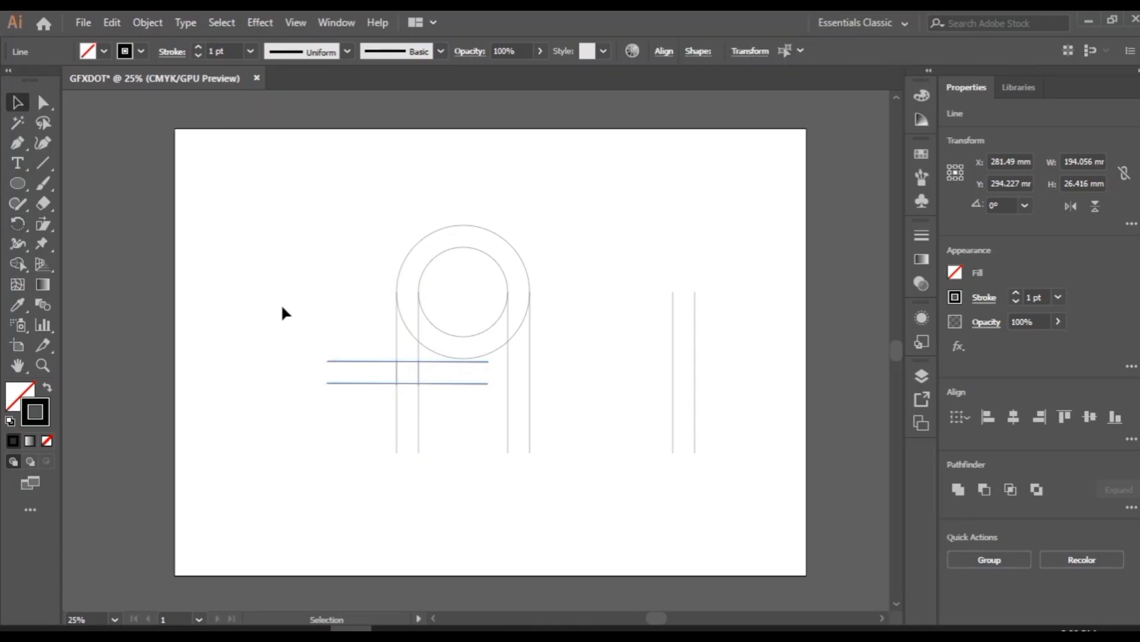
pyautogui.moveTo(325, 371); pyautogui.dragTo(393, 404)
pyautogui.click(555, 348)
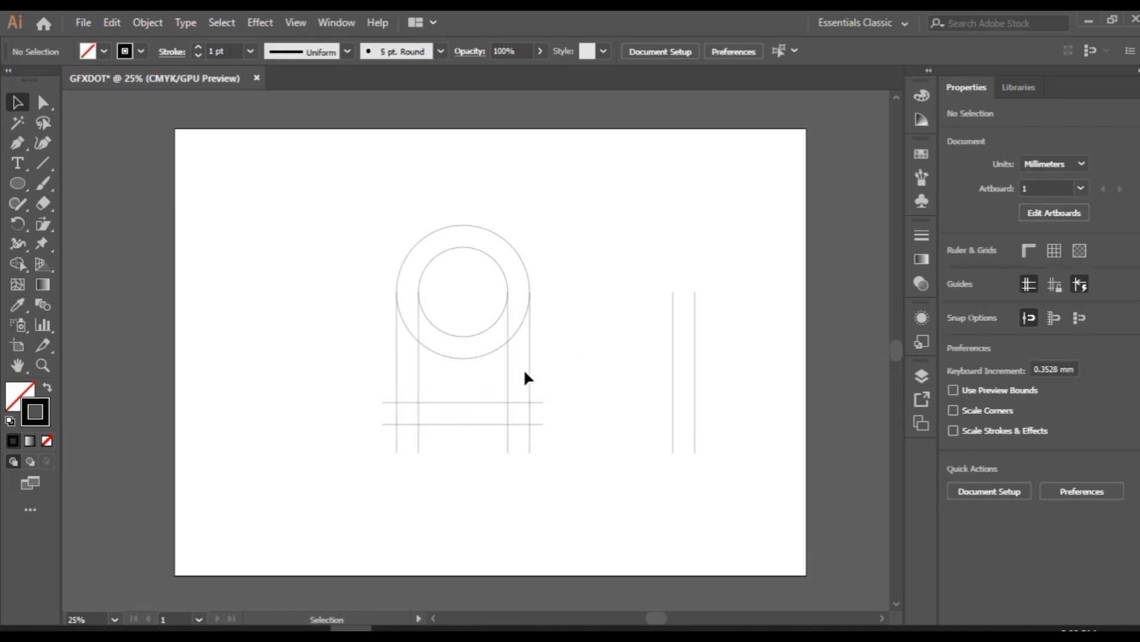
# Step: Rotate a pair of vertical lines to a 45° diagonal and align it tangent to the lower right of both circles
pyautogui.moveTo(528, 386); pyautogui.dragTo(568, 384)
pyautogui.moveTo(576, 290); pyautogui.dragTo(490, 330)
pyautogui.hotkey('ctrl', '+')
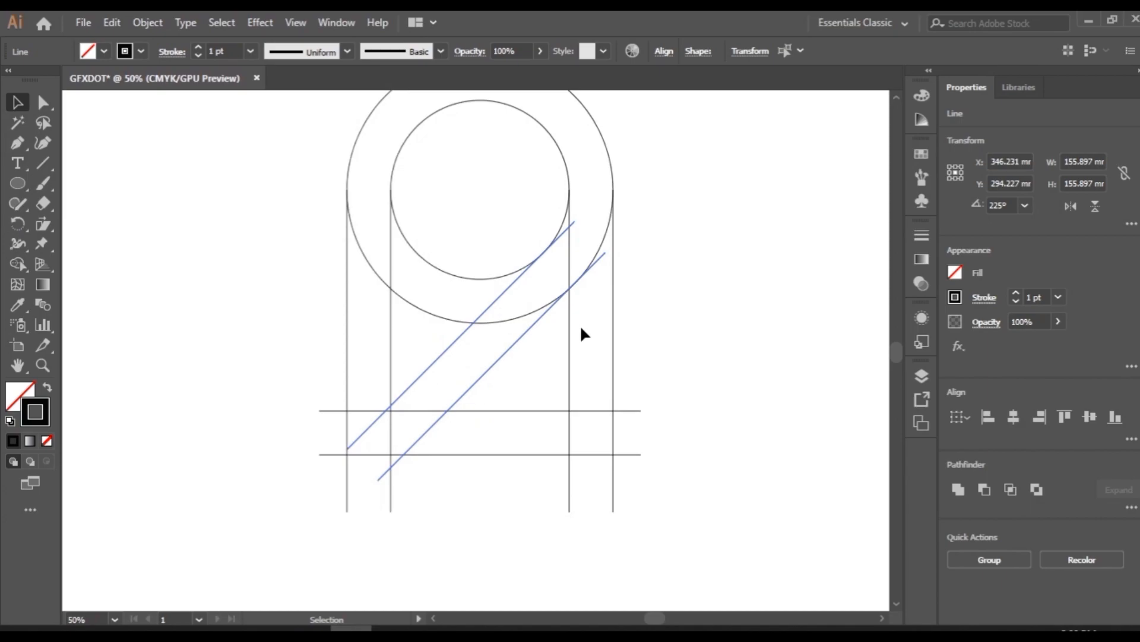
pyautogui.moveTo(407, 355); pyautogui.dragTo(517, 399)
pyautogui.moveTo(513, 338); pyautogui.dragTo(518, 334)
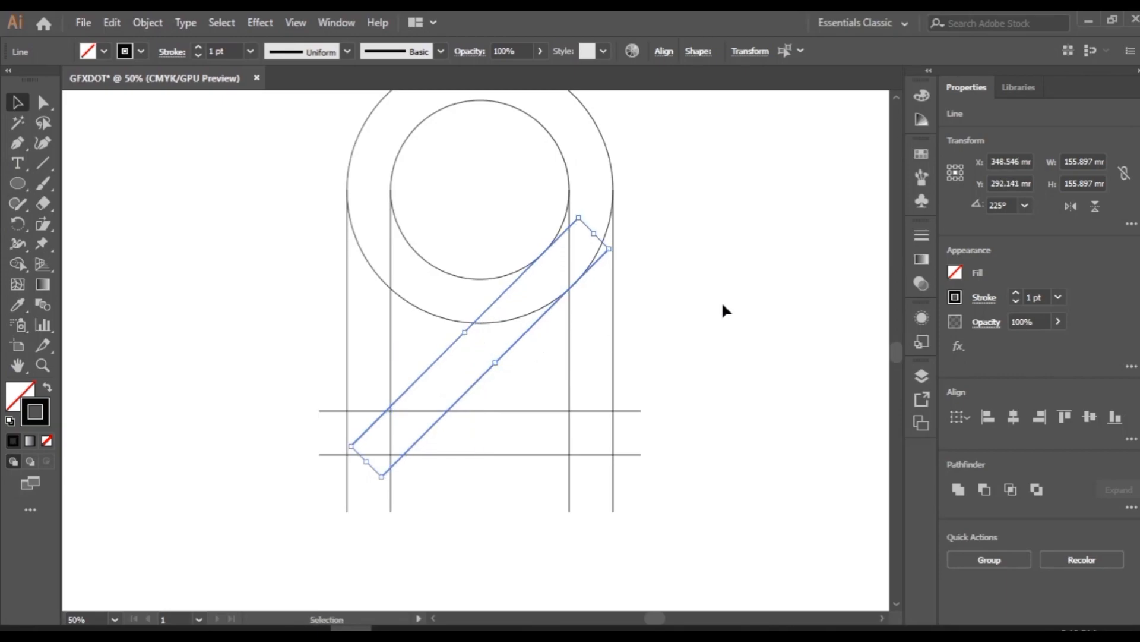
pyautogui.click(723, 304)
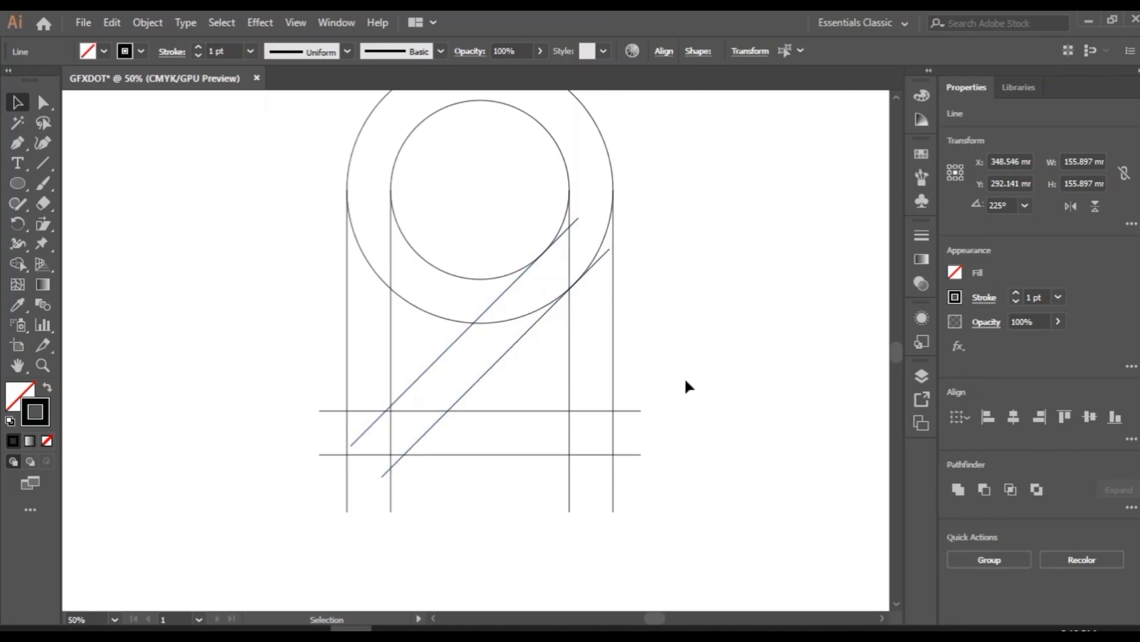
# Step: Raise the horizontal pair to where the upper diagonal crosses the inner left vertical, and extend that diagonal past the lower horizontal line
pyautogui.moveTo(510, 389); pyautogui.dragTo(497, 403)
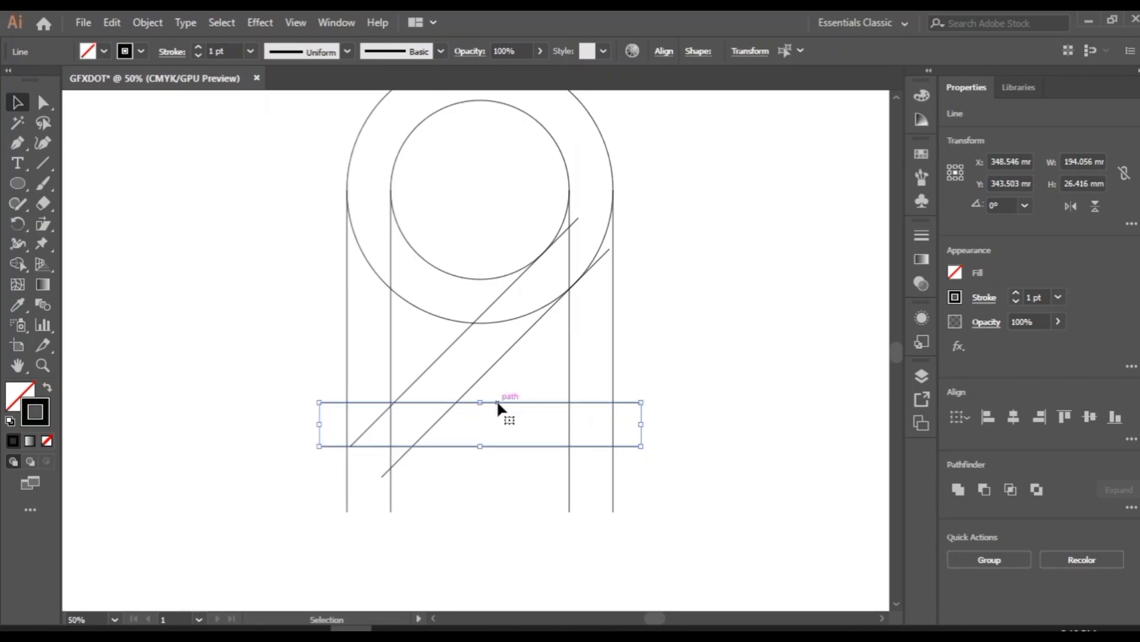
pyautogui.click(432, 365)
pyautogui.moveTo(351, 444); pyautogui.dragTo(340, 455)
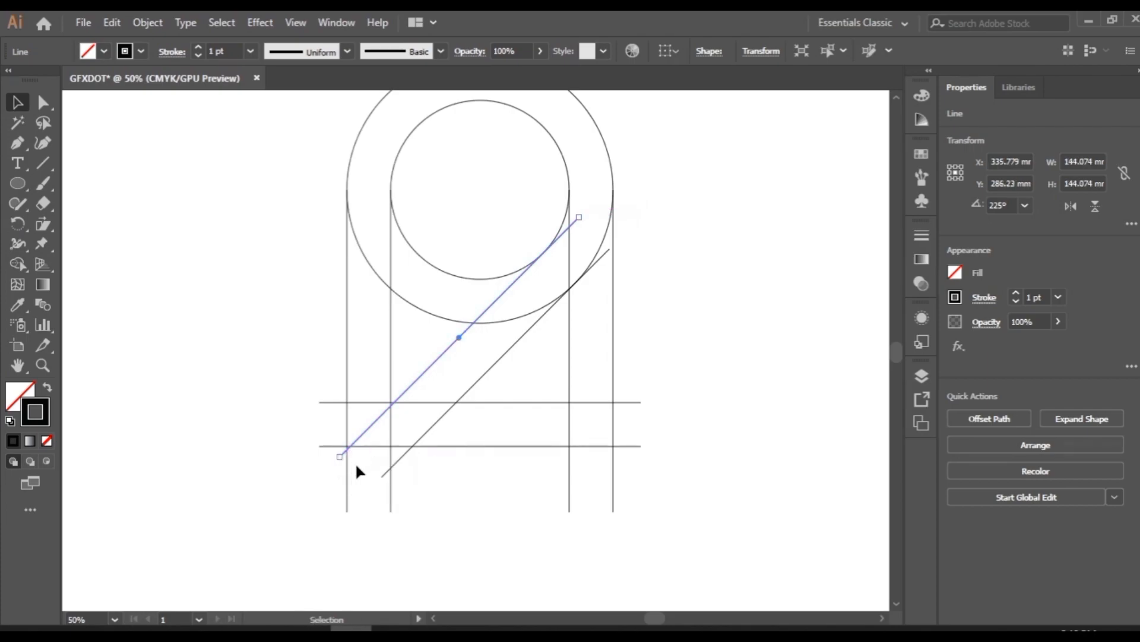
pyautogui.click(433, 488)
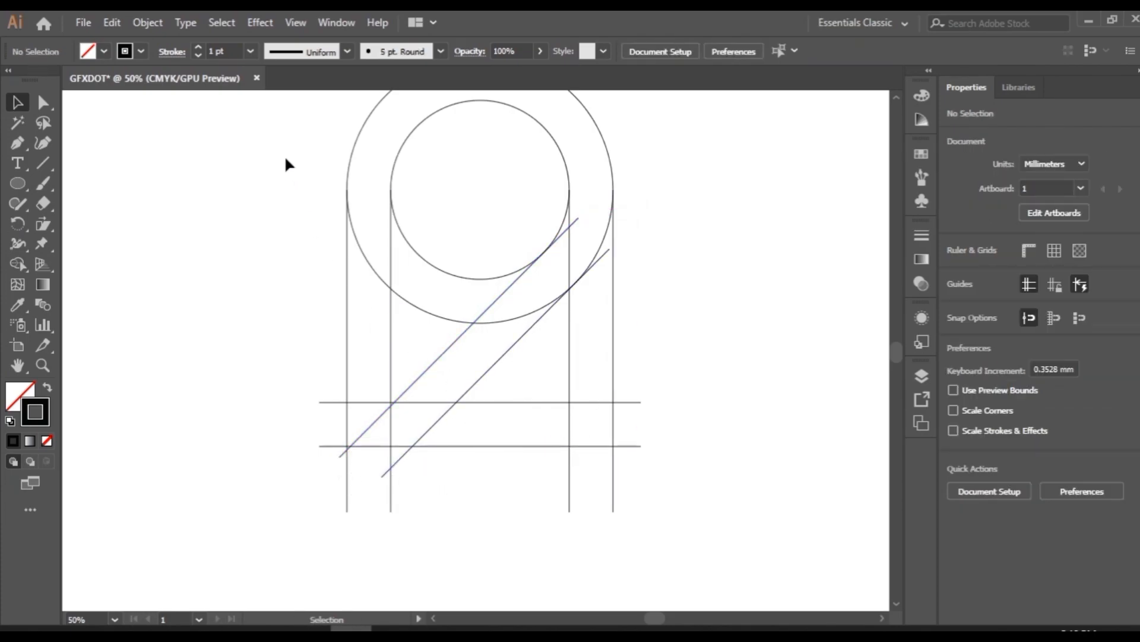
# Step: Select all the artwork and merge the regions of the diagonal stroke and the horizontal base with the Shape Builder tool
pyautogui.moveTo(330, 199); pyautogui.dragTo(725, 541)
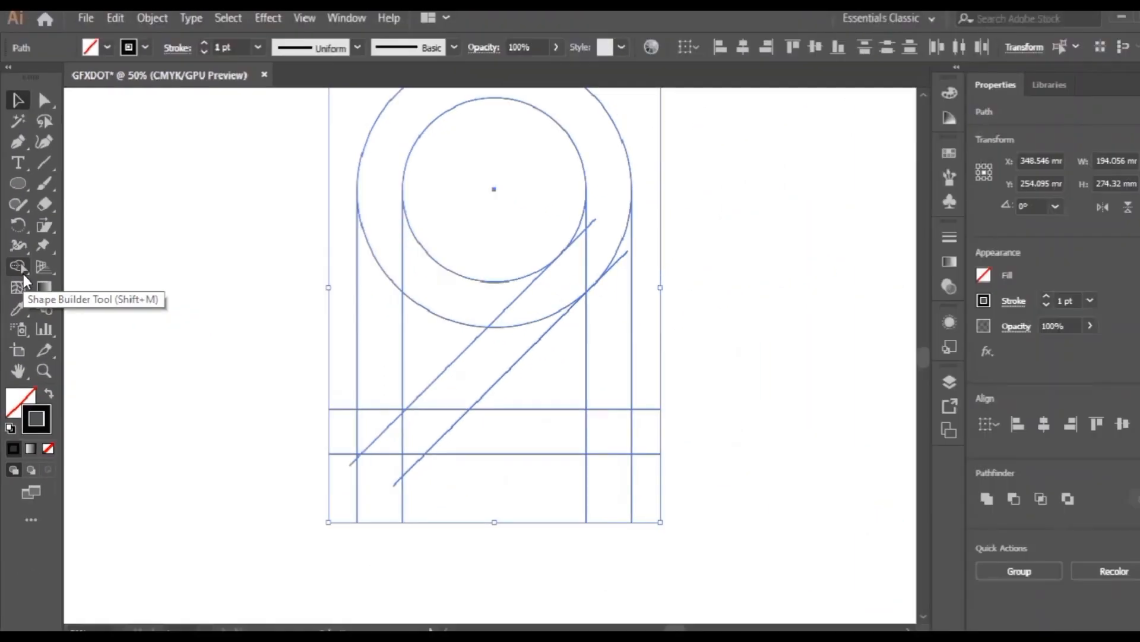
pyautogui.click(16, 263)
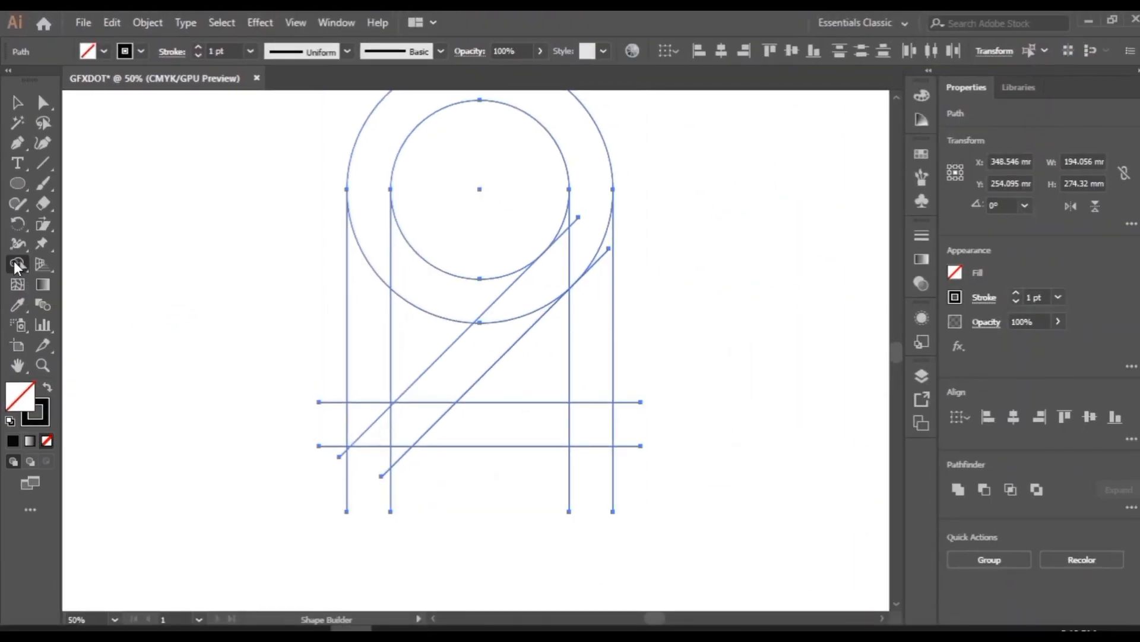
pyautogui.moveTo(499, 331); pyautogui.dragTo(387, 437)
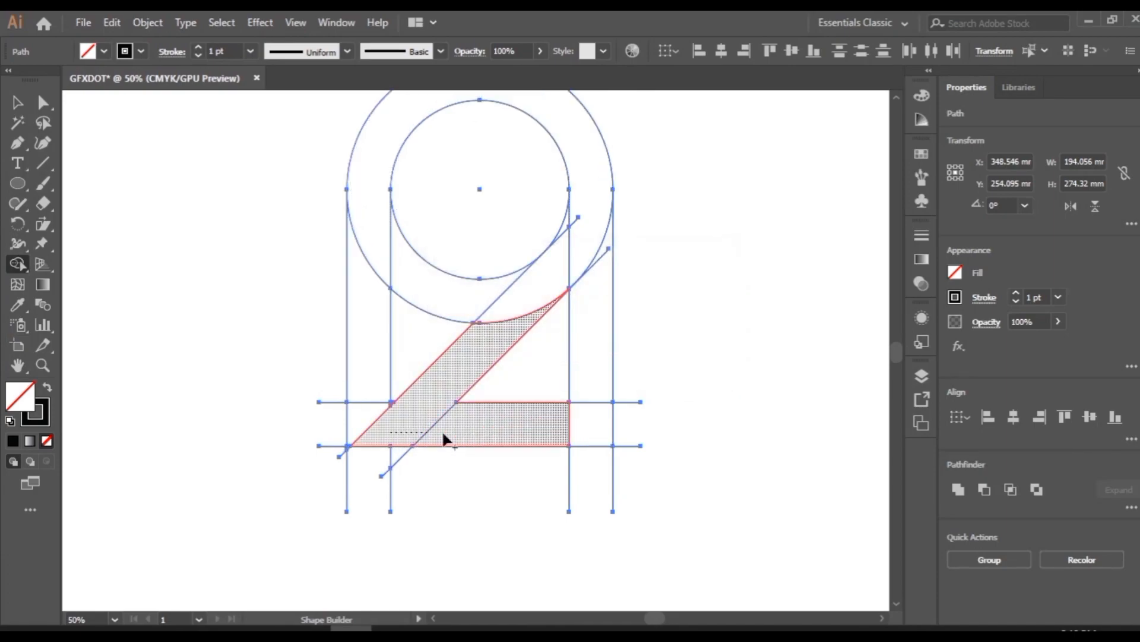
pyautogui.moveTo(514, 428); pyautogui.dragTo(579, 421)
pyautogui.click(16, 102)
pyautogui.click(91, 206)
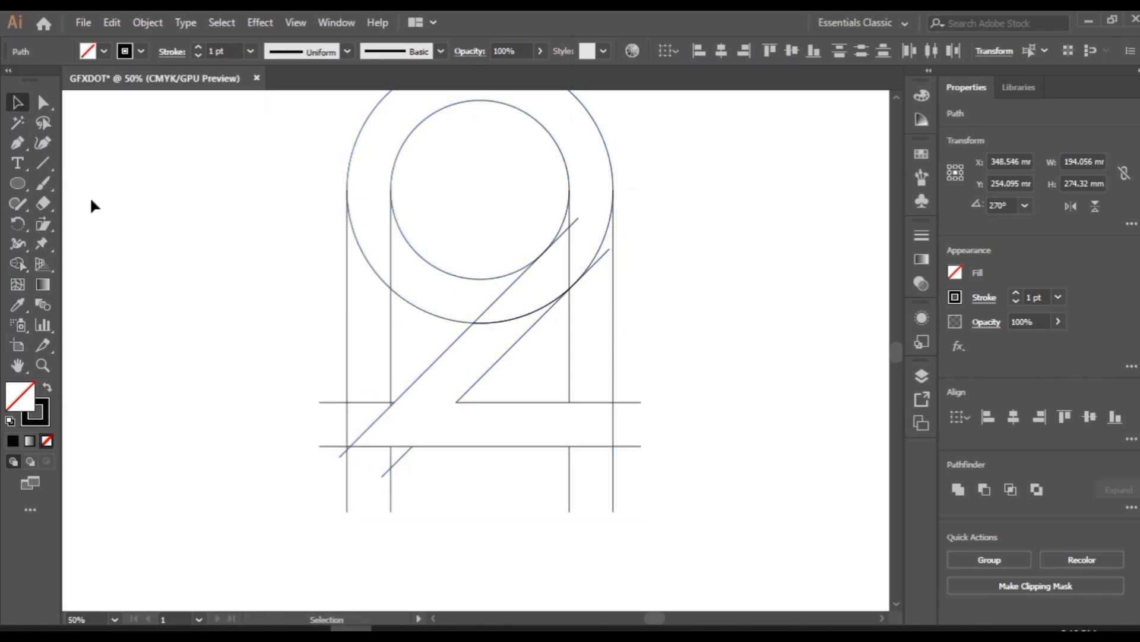
# Step: Draw a horizontal line about 126 mm long from just outside the outer circle's left edge through the circles' centre
pyautogui.click(44, 164)
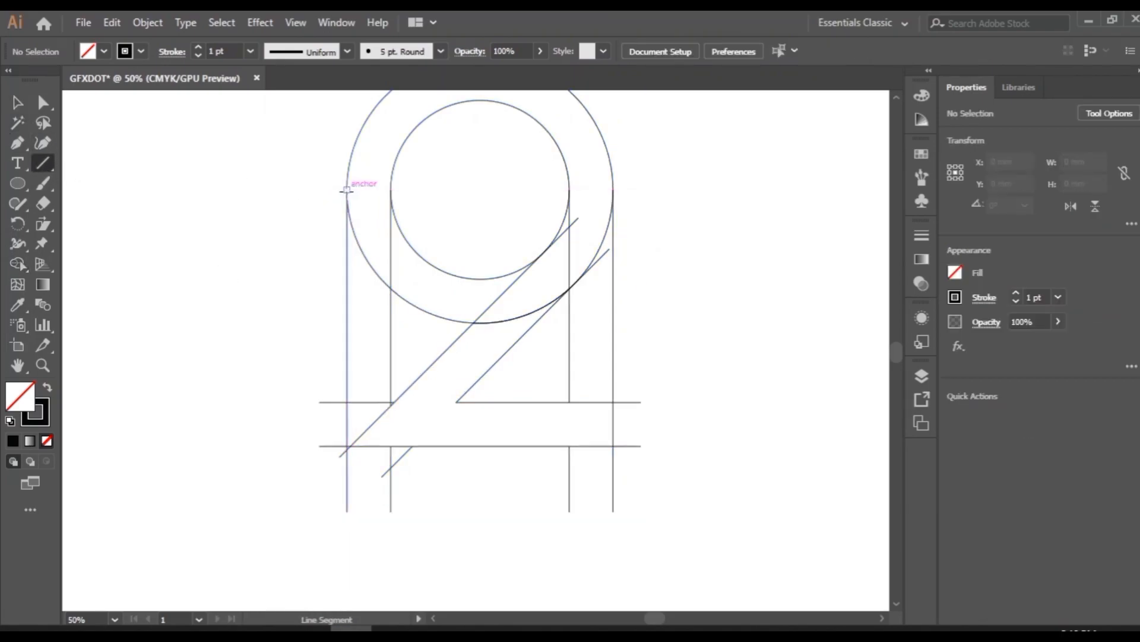
pyautogui.moveTo(334, 189); pyautogui.dragTo(543, 189)
pyautogui.click(18, 103)
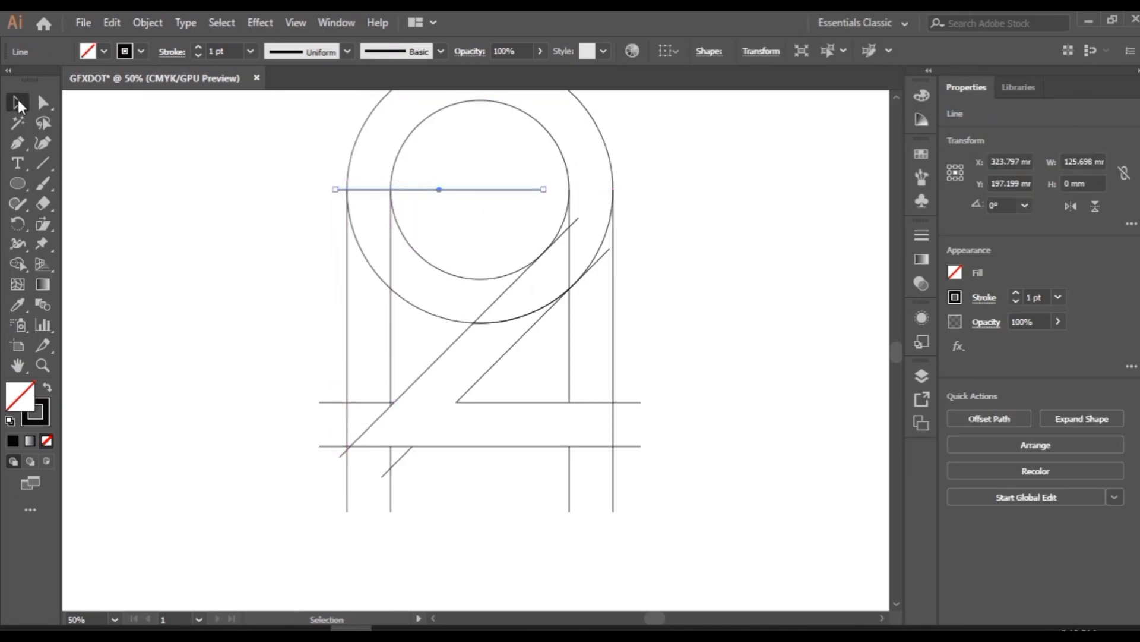
# Step: Select all the artwork for the Shape Builder tool, swap to a black fill without stroke, and accept the tool's options
pyautogui.moveTo(718, 502)
pyautogui.mouseDown()
pyautogui.moveTo(306, 250)
pyautogui.moveTo(240, 147)
pyautogui.mouseUp()
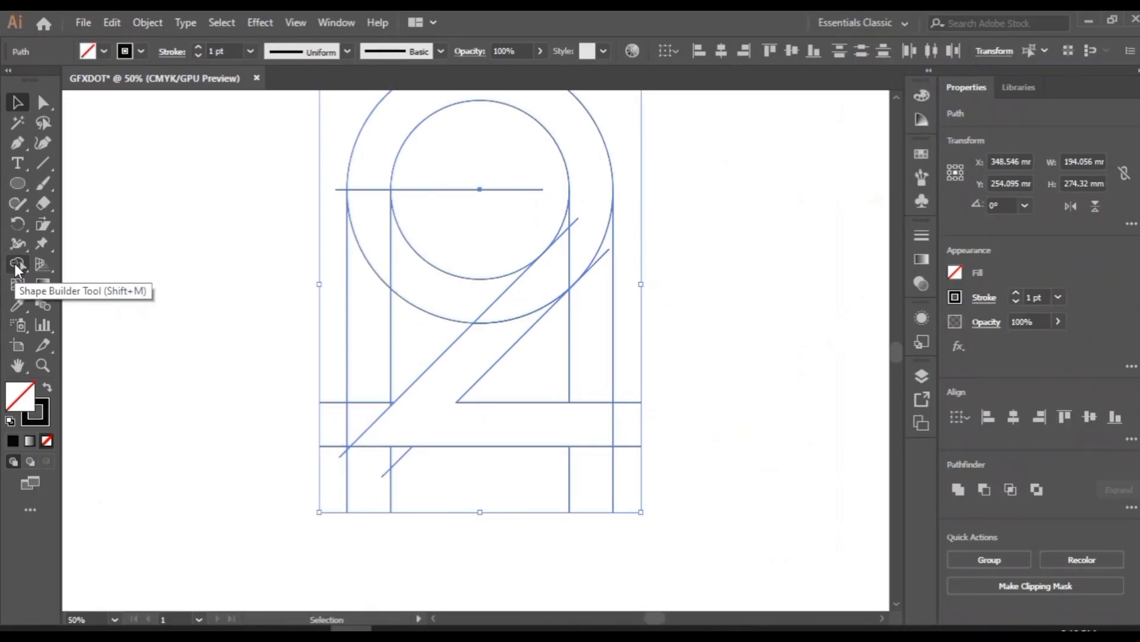
pyautogui.click(17, 268)
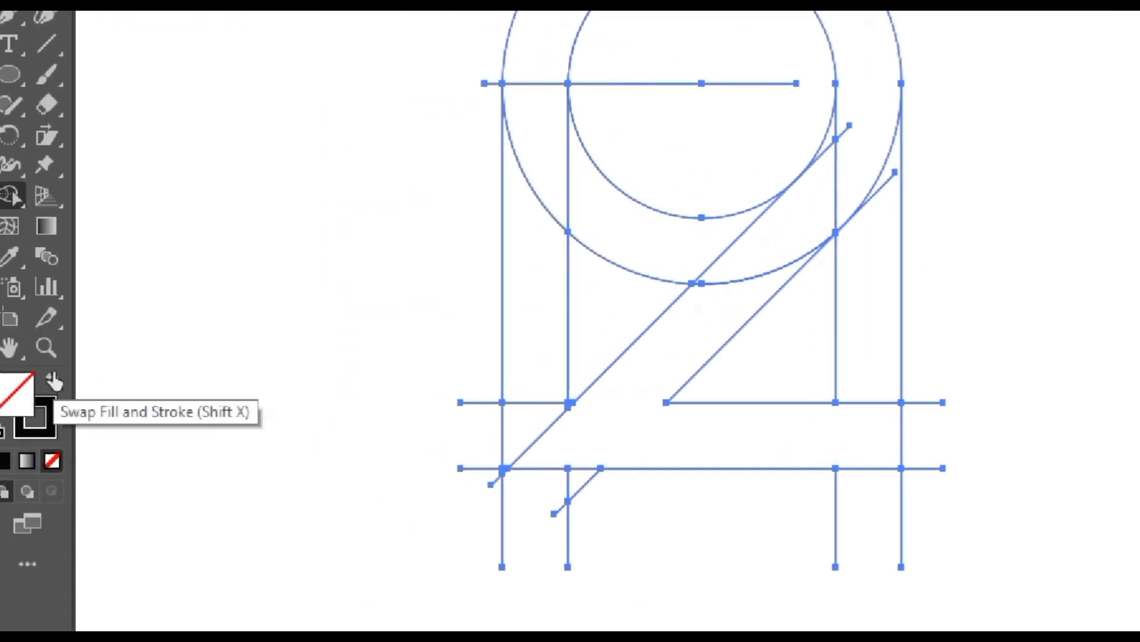
pyautogui.click(47, 387)
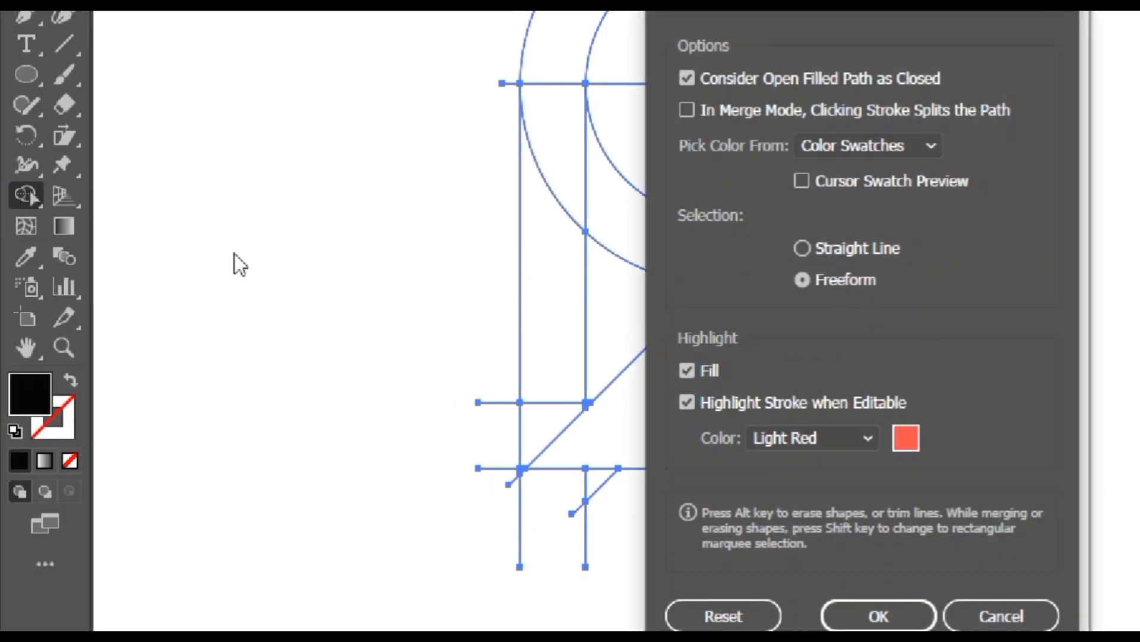
pyautogui.click(909, 617)
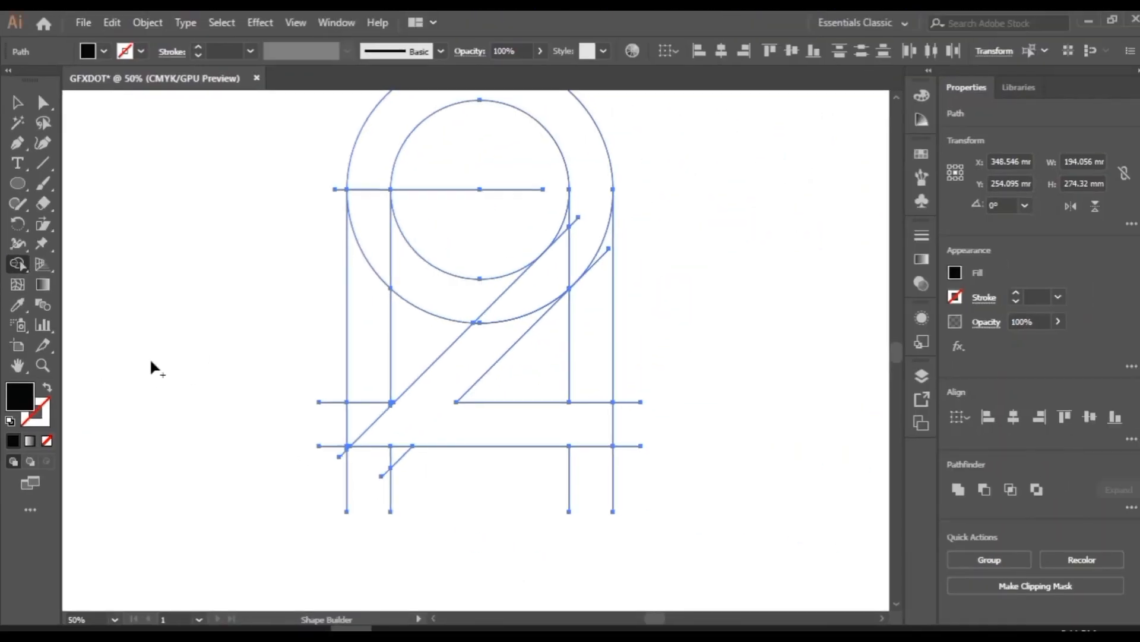
# Step: Merge the diagonal, base and upper ring regions with the Shape Builder tool into a black numeral 2
pyautogui.moveTo(393, 404)
pyautogui.mouseDown()
pyautogui.moveTo(443, 399)
pyautogui.moveTo(511, 339)
pyautogui.moveTo(493, 334)
pyautogui.mouseUp()
pyautogui.scroll(3, 510, 328)
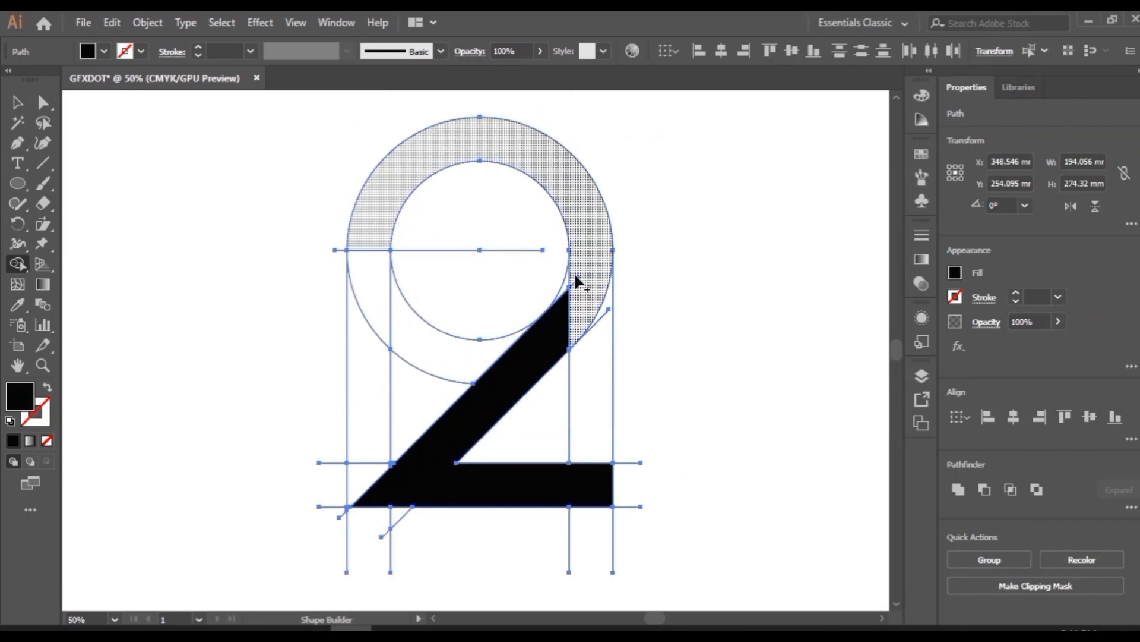
pyautogui.moveTo(580, 274); pyautogui.dragTo(568, 300)
pyautogui.hotkey('ctrl', 'z')
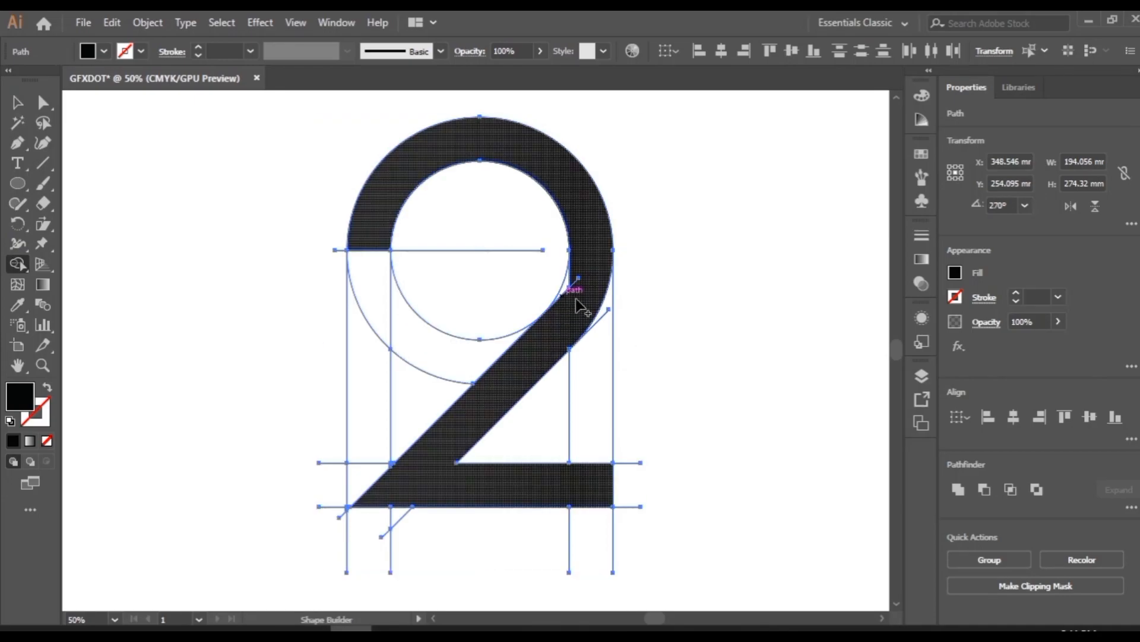
pyautogui.scroll(2, 564, 261)
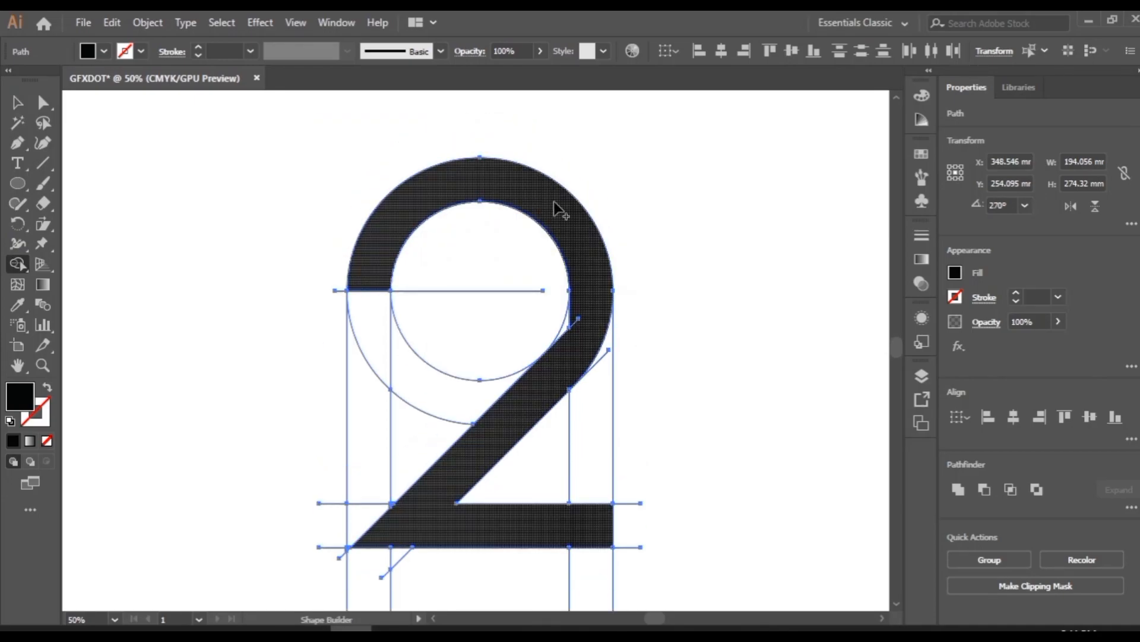
# Step: Select the leftover unfilled construction lines around the black numeral 2 with the Magic Wand tool and delete them
pyautogui.press('v')
pyautogui.click(365, 171)
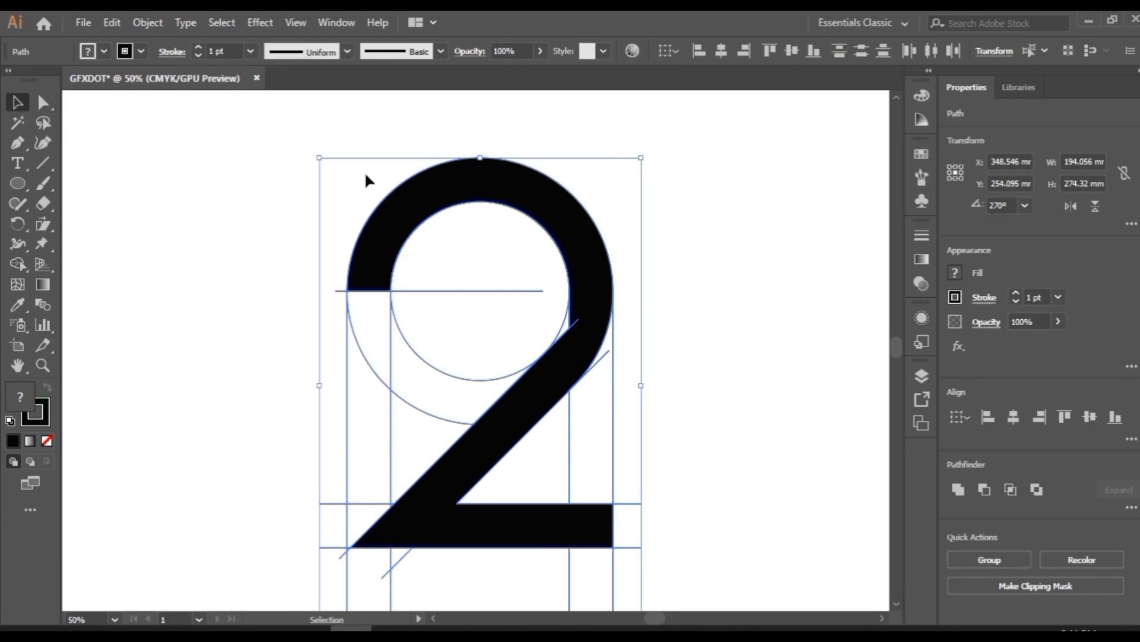
pyautogui.click(670, 250)
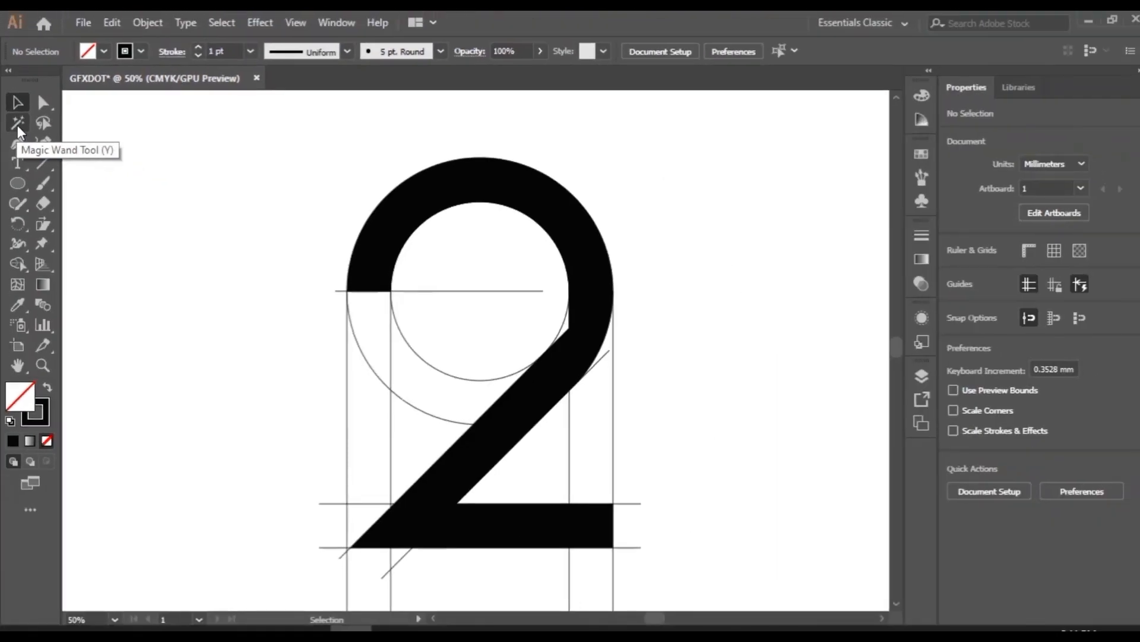
pyautogui.click(18, 127)
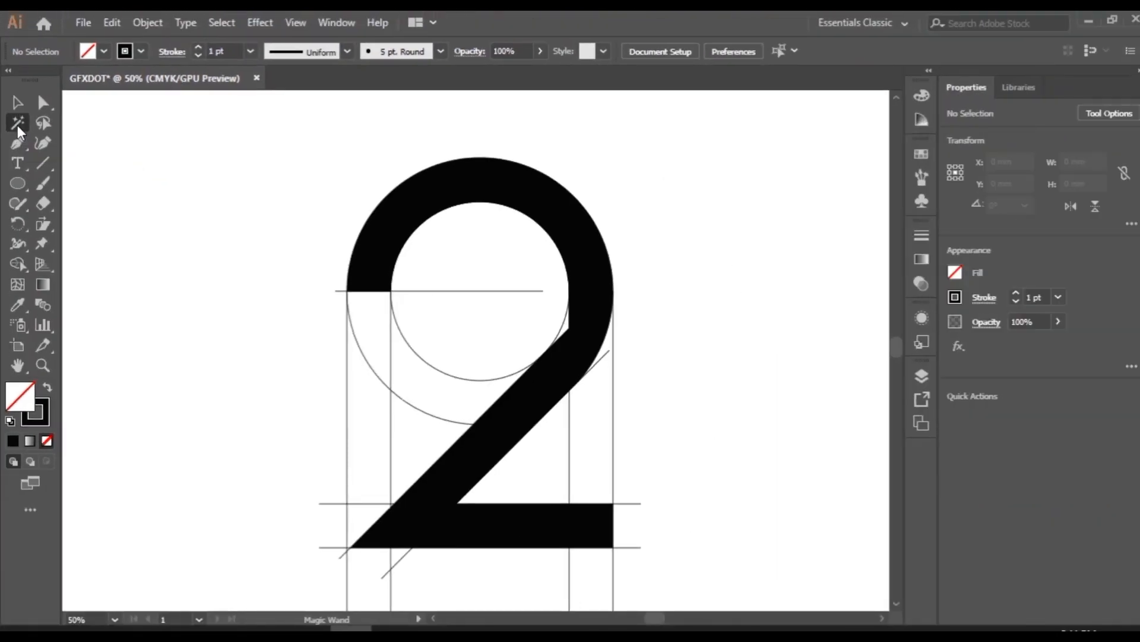
pyautogui.click(428, 291)
pyautogui.press('Delete')
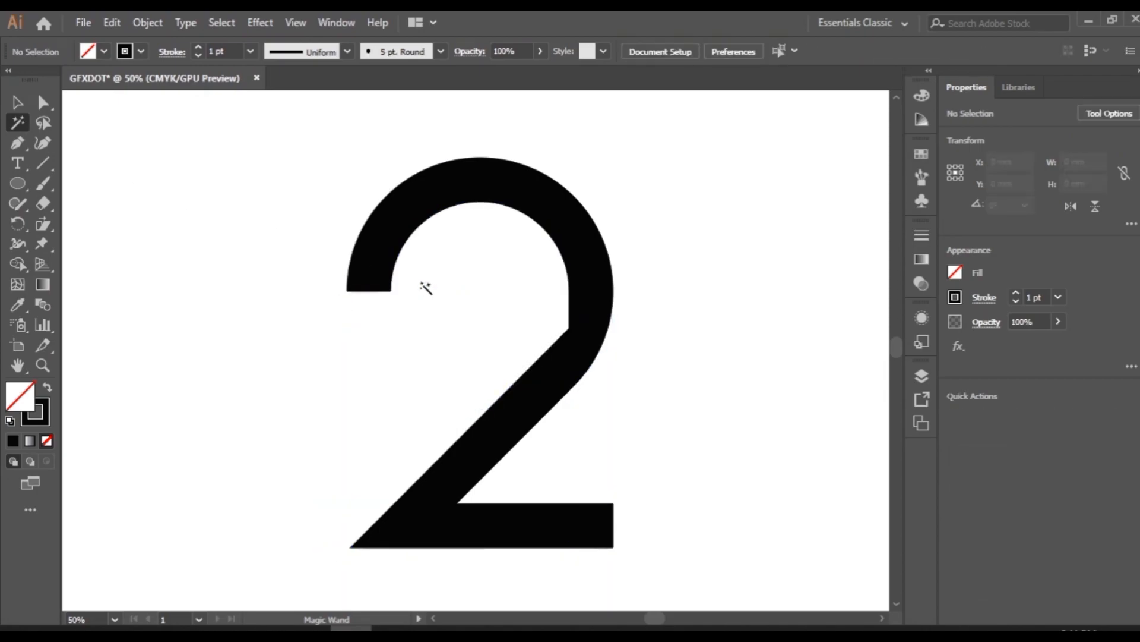
# Step: Round the sharp inner corner where the numeral's upper ring meets the diagonal stroke, using the Direct Selection tool
pyautogui.click(43, 103)
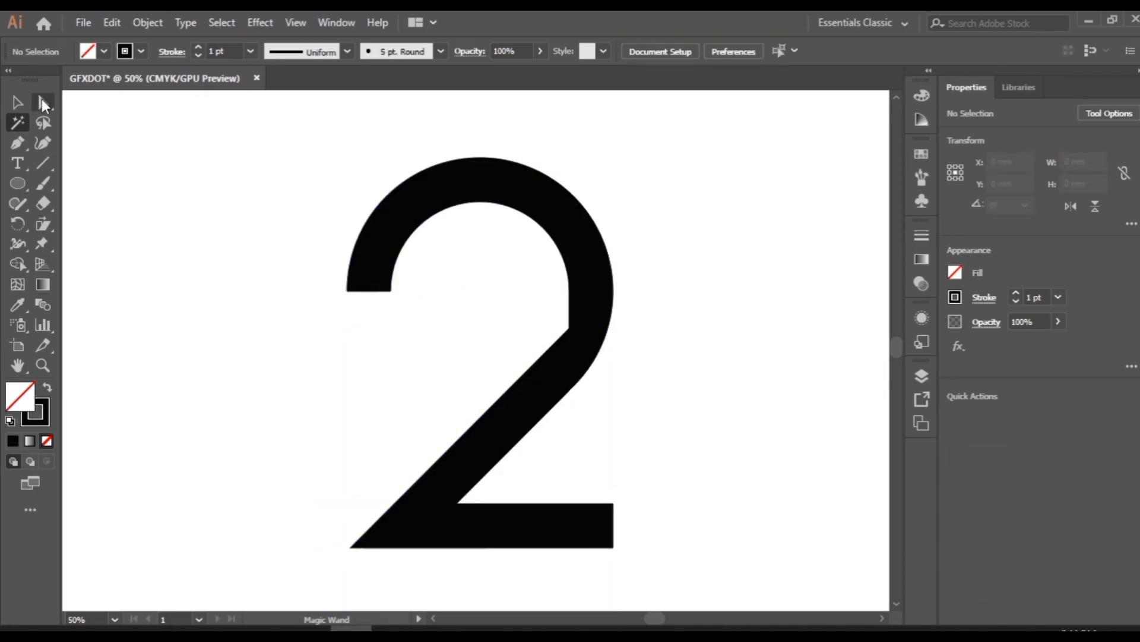
pyautogui.click(569, 327)
pyautogui.moveTo(553, 321); pyautogui.dragTo(457, 279)
pyautogui.click(646, 348)
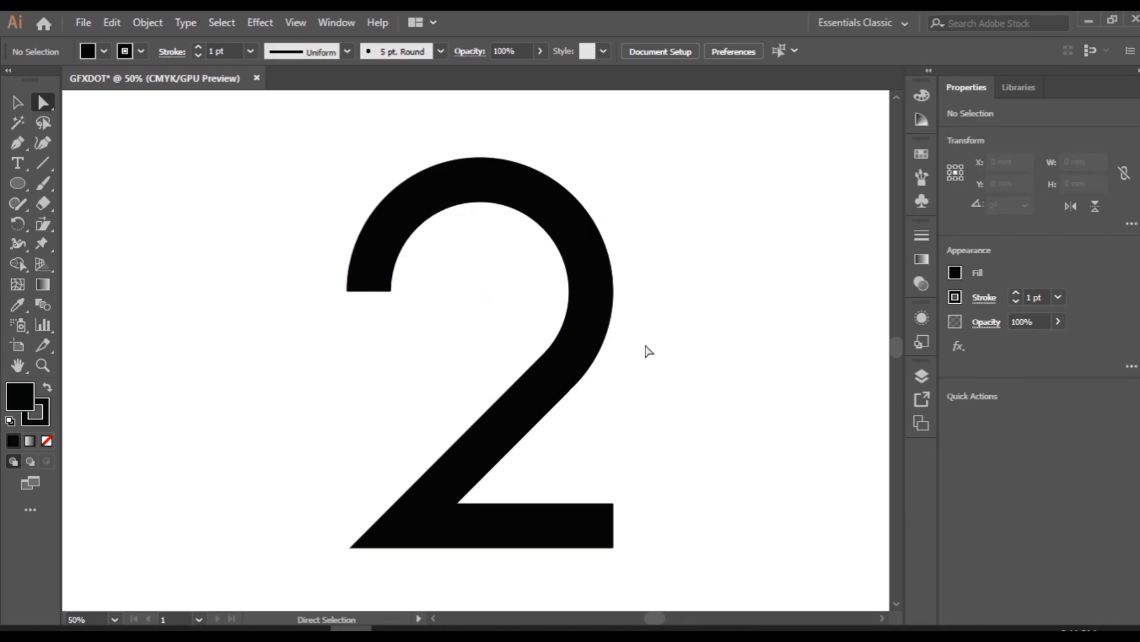
# Step: Place a duplicate of the numeral 2 diagonally below and right of the original, at about X 530 mm, Y 387 mm
pyautogui.hotkey('ctrl', '-')
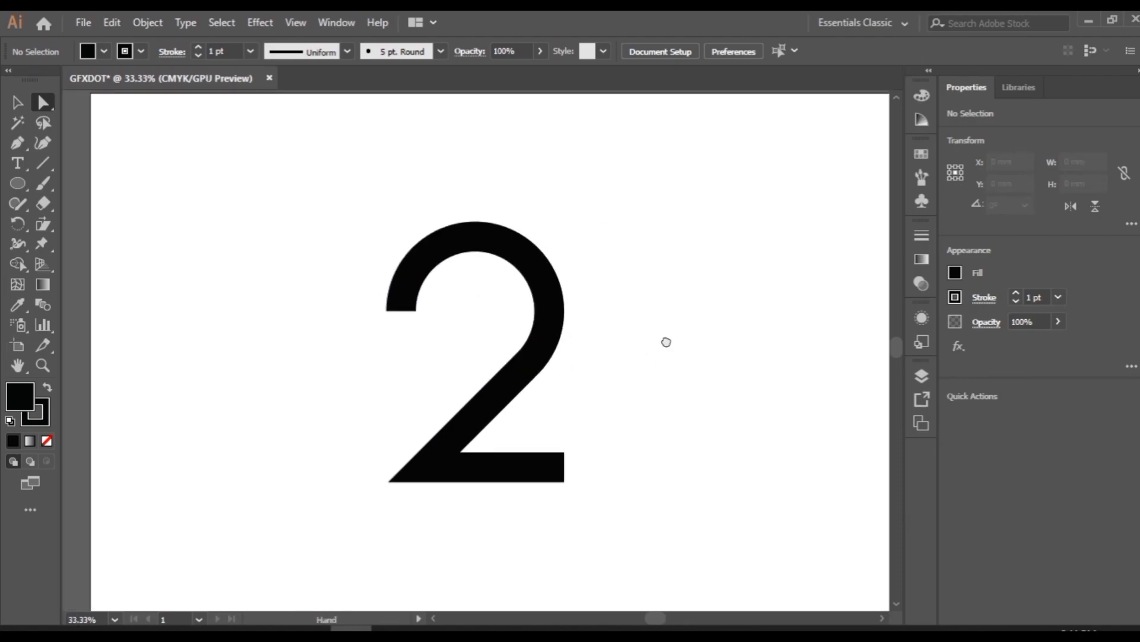
pyautogui.moveTo(664, 339); pyautogui.dragTo(514, 318)
pyautogui.click(17, 103)
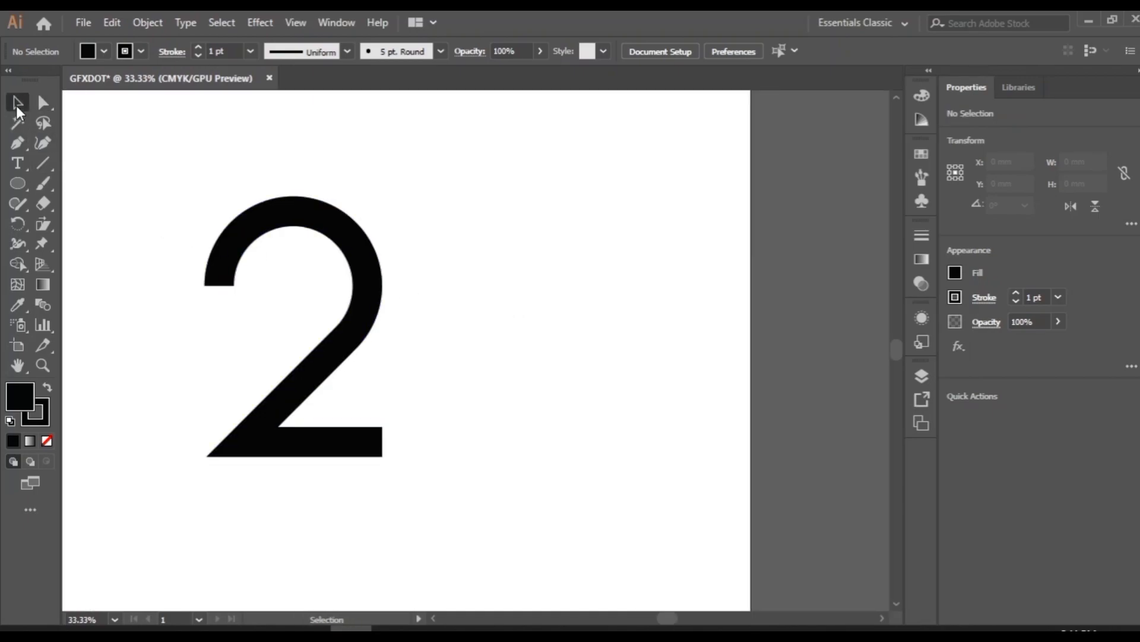
pyautogui.click(369, 311)
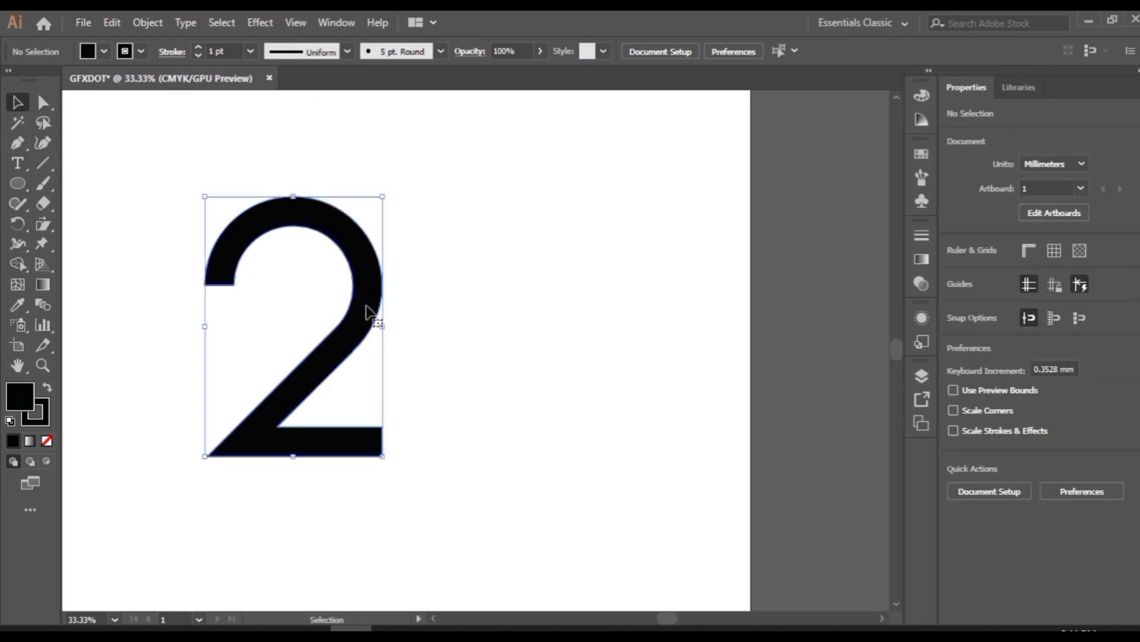
pyautogui.keyDown('alt'); pyautogui.moveTo(364, 319); pyautogui.dragTo(592, 483); pyautogui.keyUp('alt')
pyautogui.moveTo(564, 506); pyautogui.dragTo(561, 489)
pyautogui.click(651, 356)
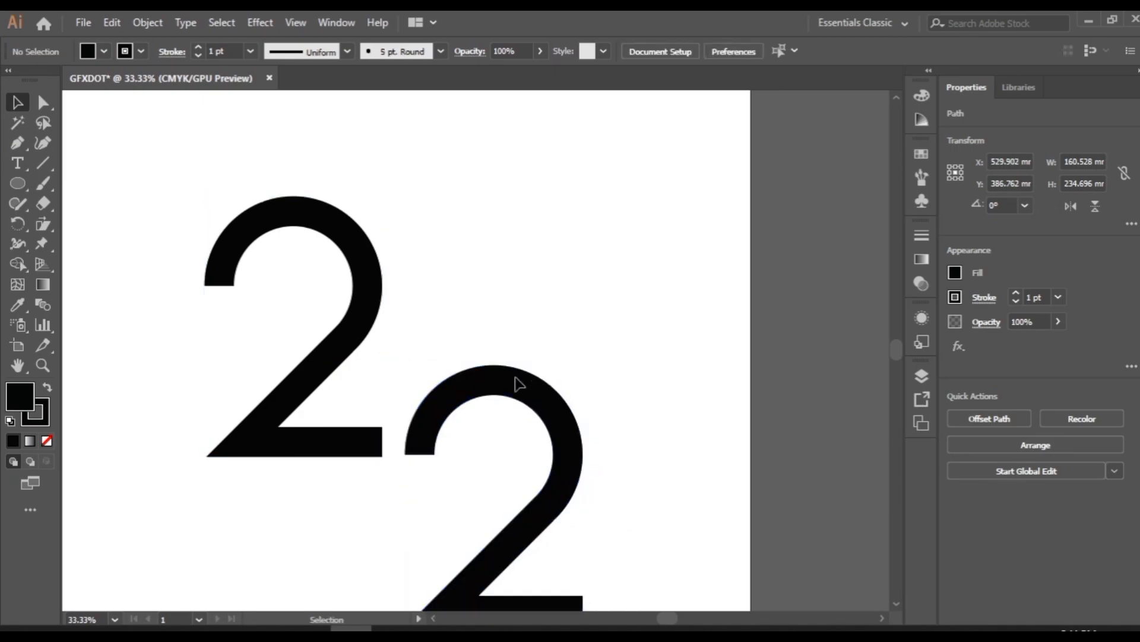
# Step: Place another duplicate of the original numeral in the artboard's upper-right corner, at about X 673 mm, Y 121 mm
pyautogui.scroll(2, 205, 259)
pyautogui.moveTo(175, 262); pyautogui.dragTo(291, 571)
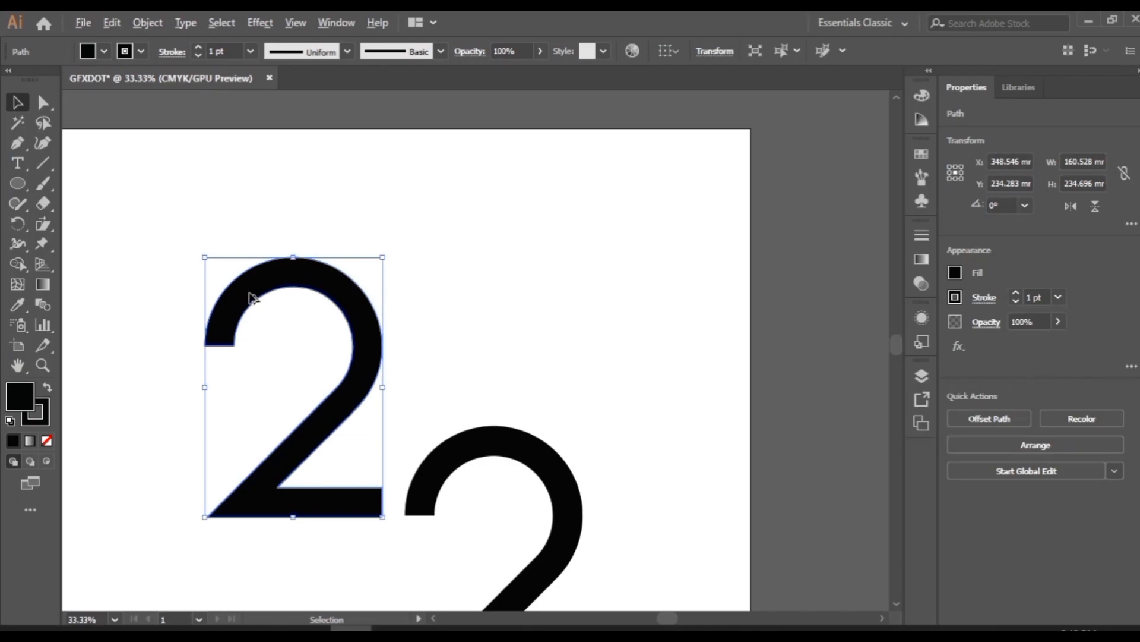
pyautogui.moveTo(250, 294); pyautogui.dragTo(611, 174)
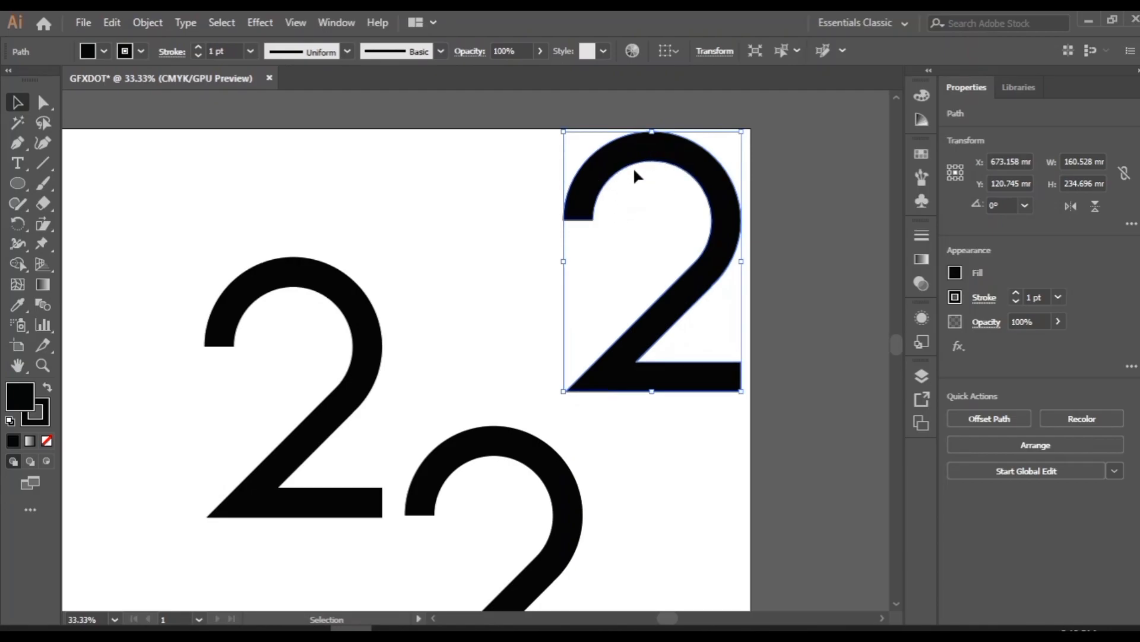
# Step: Paste a copy of the upper-right numeral in front of itself and rotate it 180° so the two overlap
pyautogui.click(111, 24)
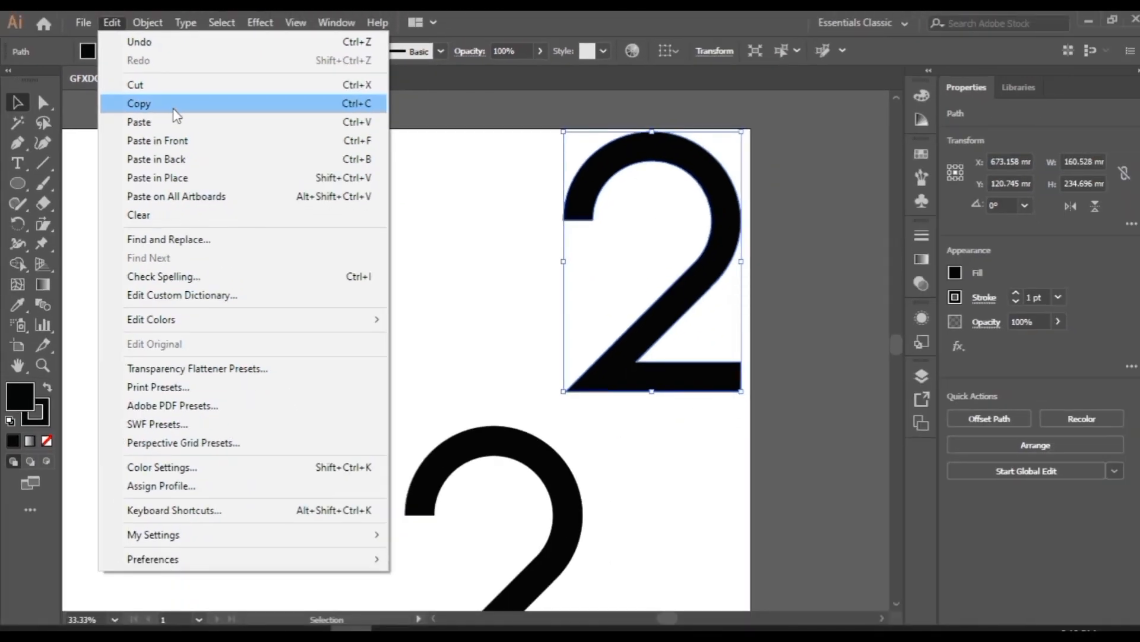
pyautogui.click(174, 108)
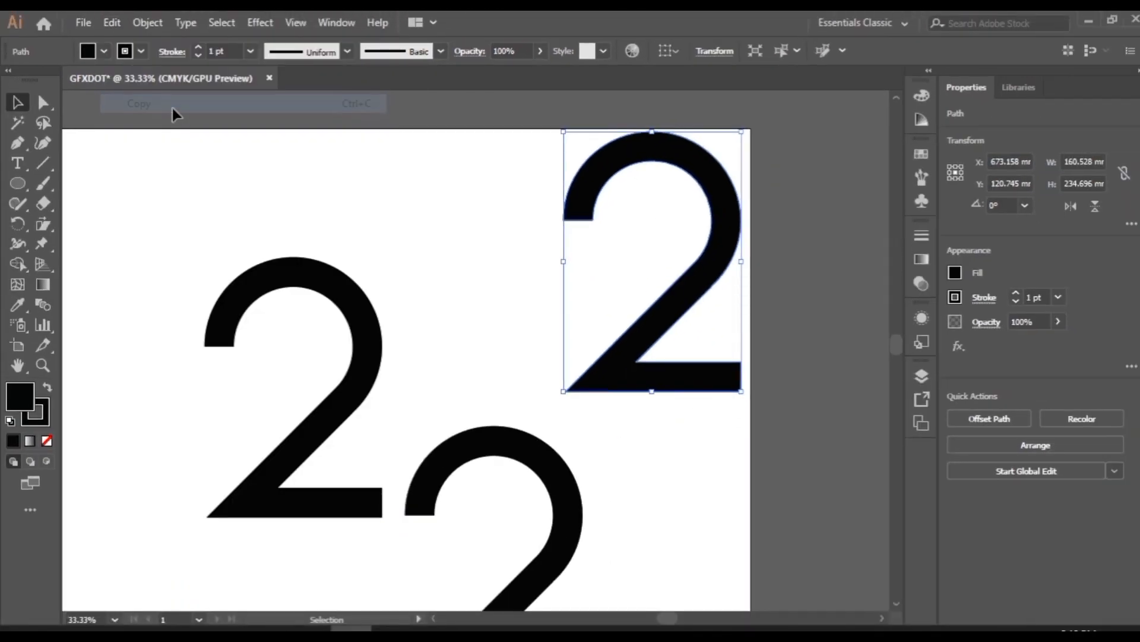
pyautogui.click(116, 25)
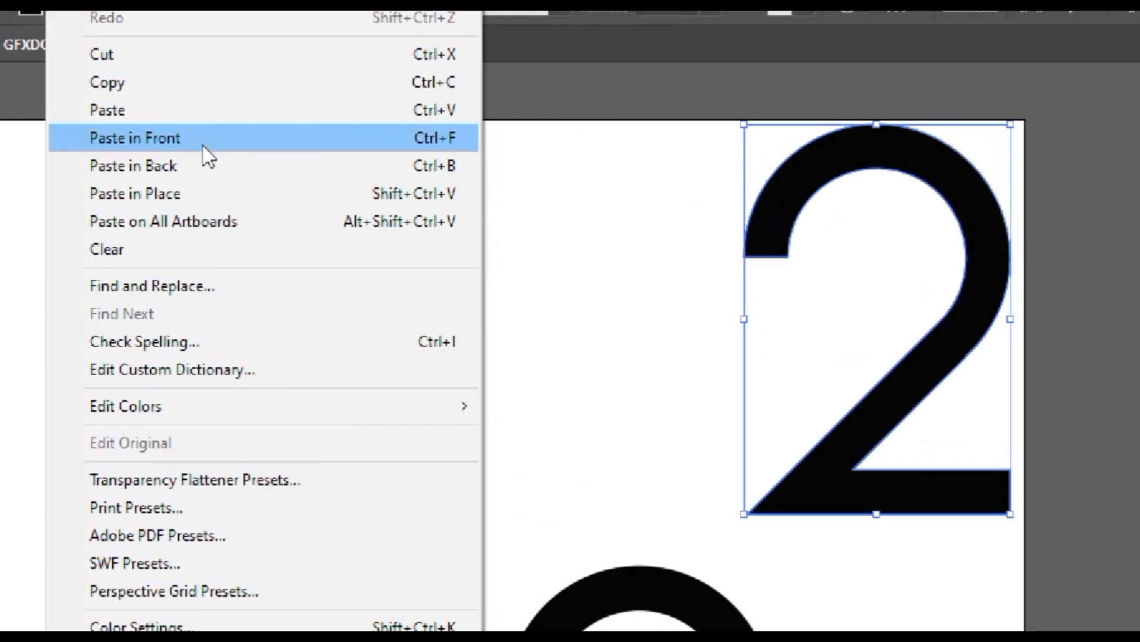
pyautogui.click(203, 142)
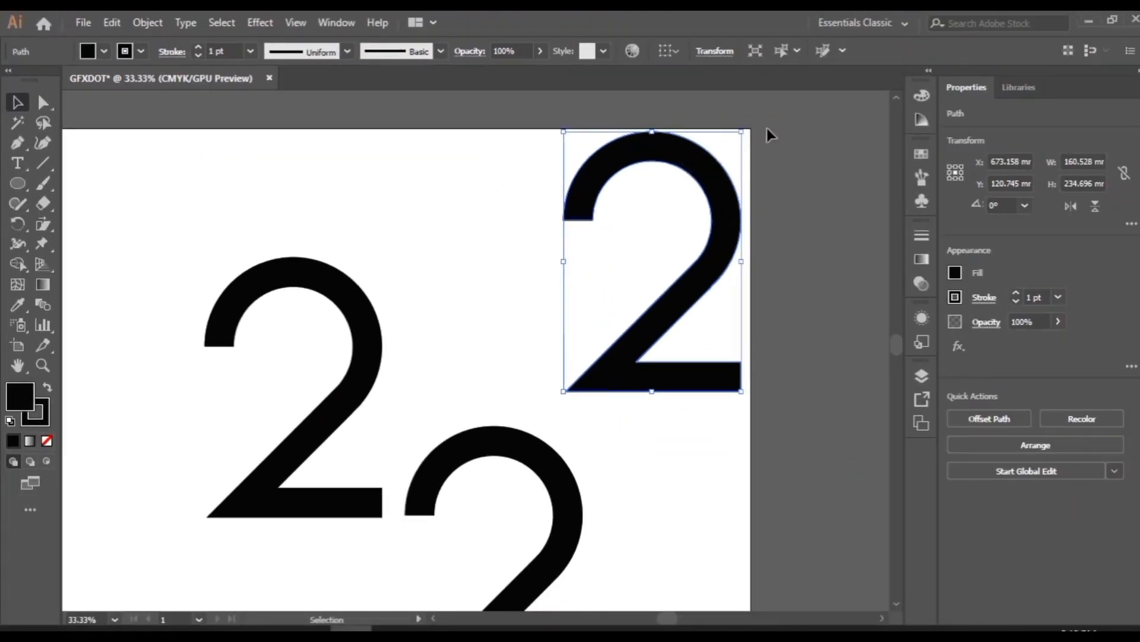
pyautogui.moveTo(747, 127); pyautogui.dragTo(587, 437)
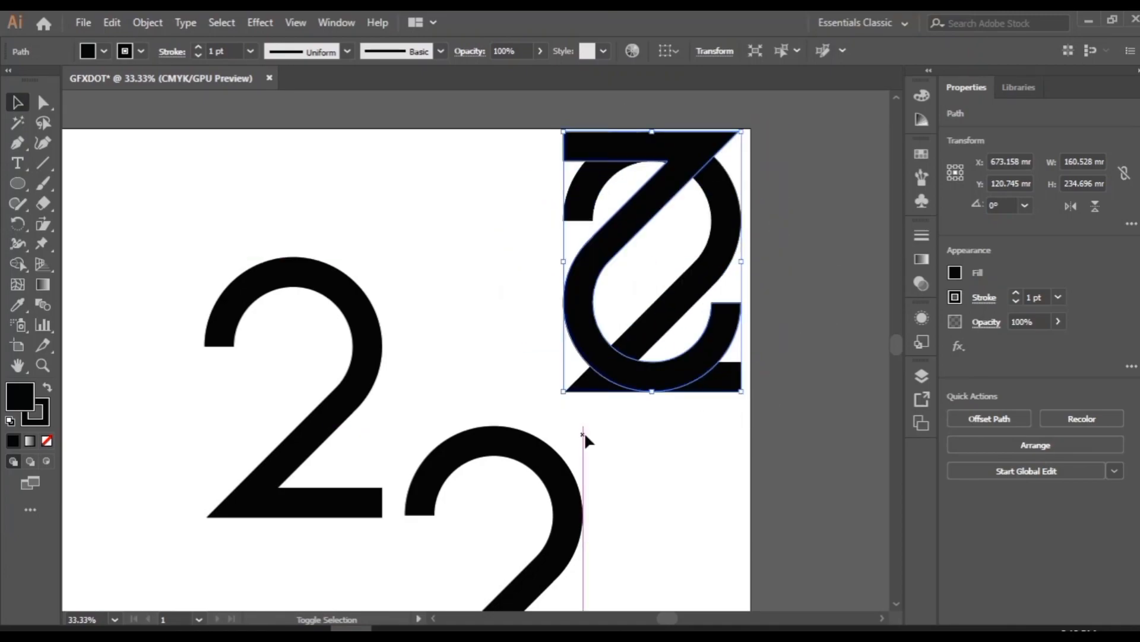
pyautogui.click(777, 240)
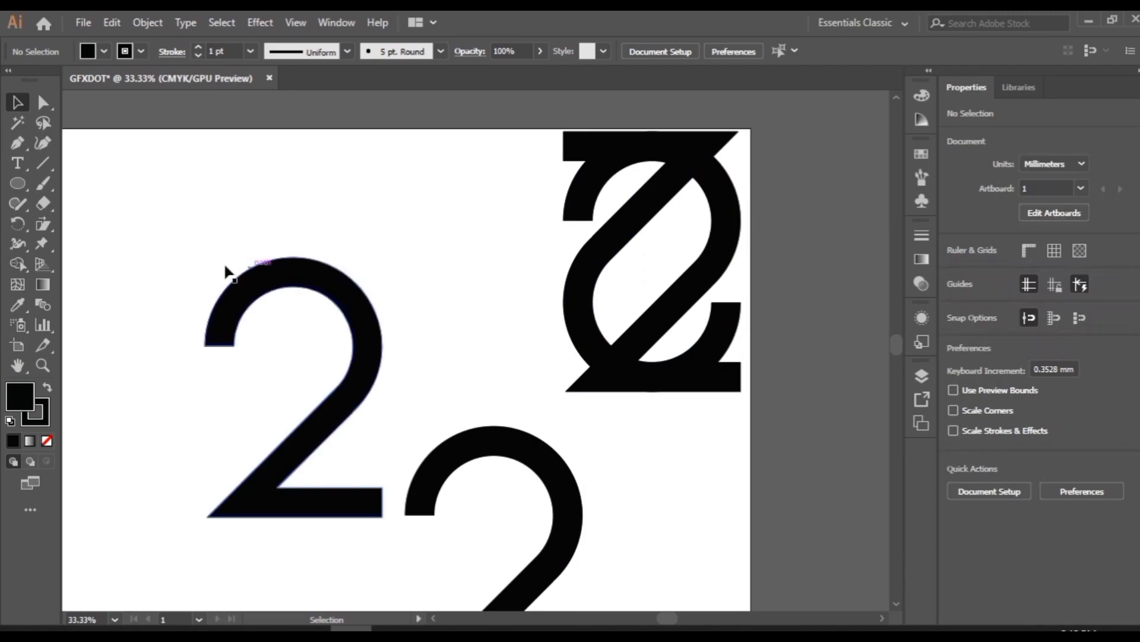
# Step: Draw four vertical lines about 115 to 180 mm long from the open ring ends along the overlapping numerals' outer and inner edges
pyautogui.click(40, 163)
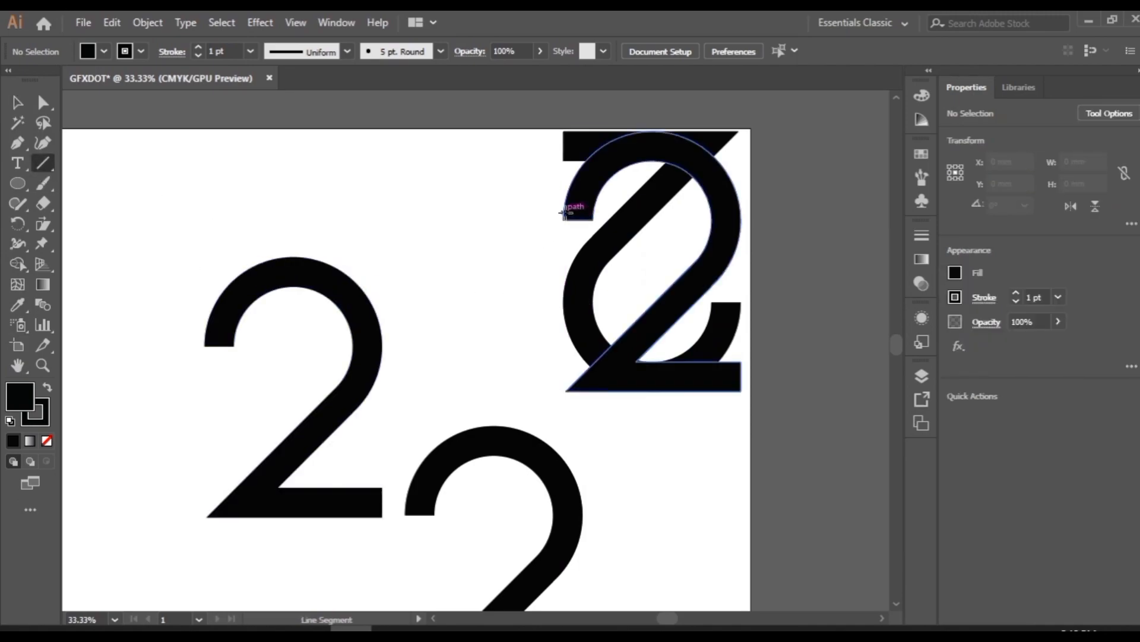
pyautogui.moveTo(563, 214); pyautogui.dragTo(564, 362)
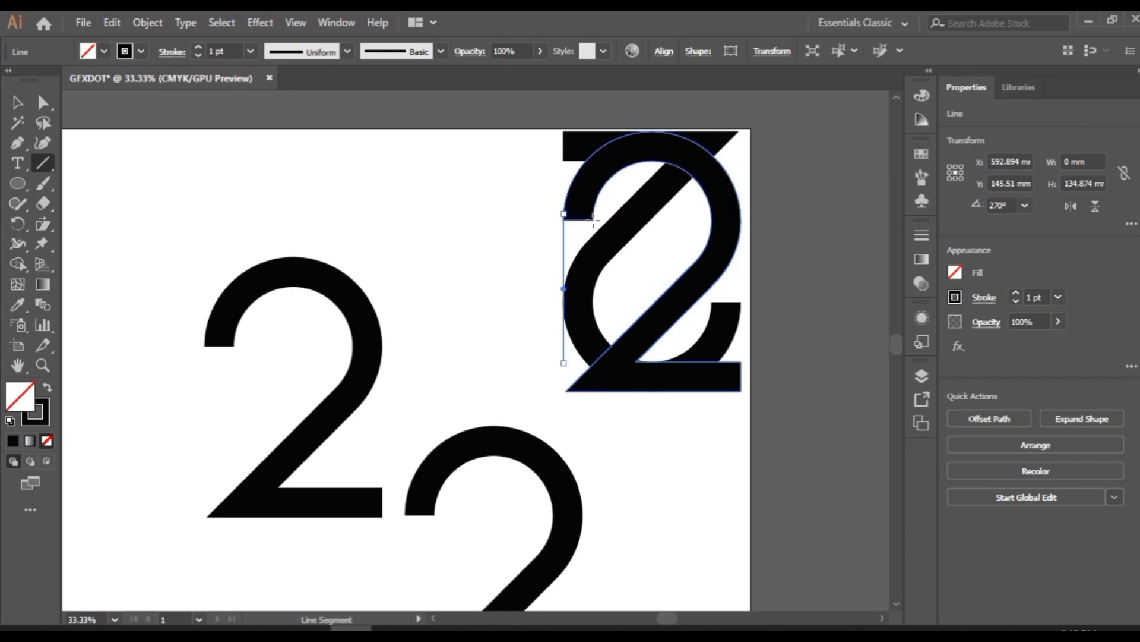
pyautogui.moveTo(593, 212); pyautogui.dragTo(594, 413)
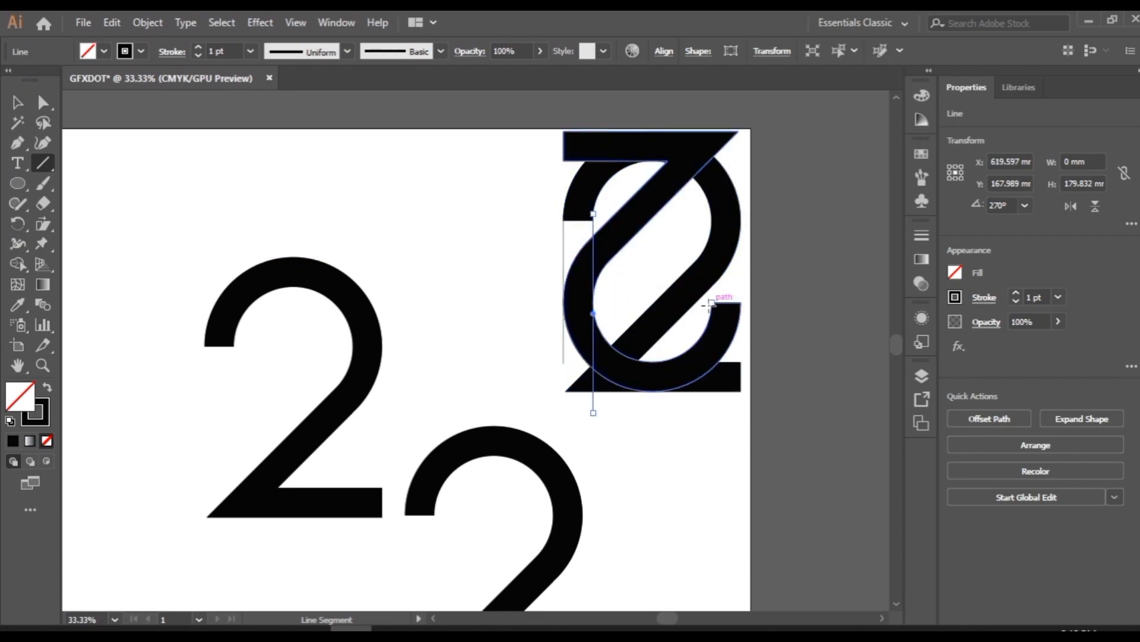
pyautogui.moveTo(712, 303); pyautogui.dragTo(712, 149)
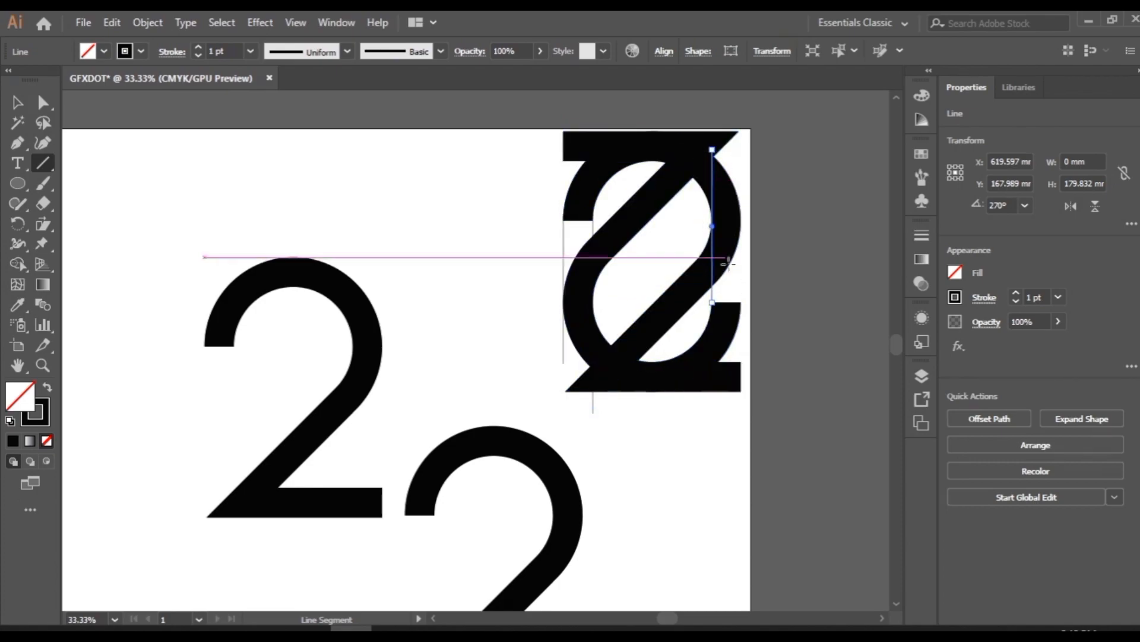
pyautogui.moveTo(744, 307); pyautogui.dragTo(741, 175)
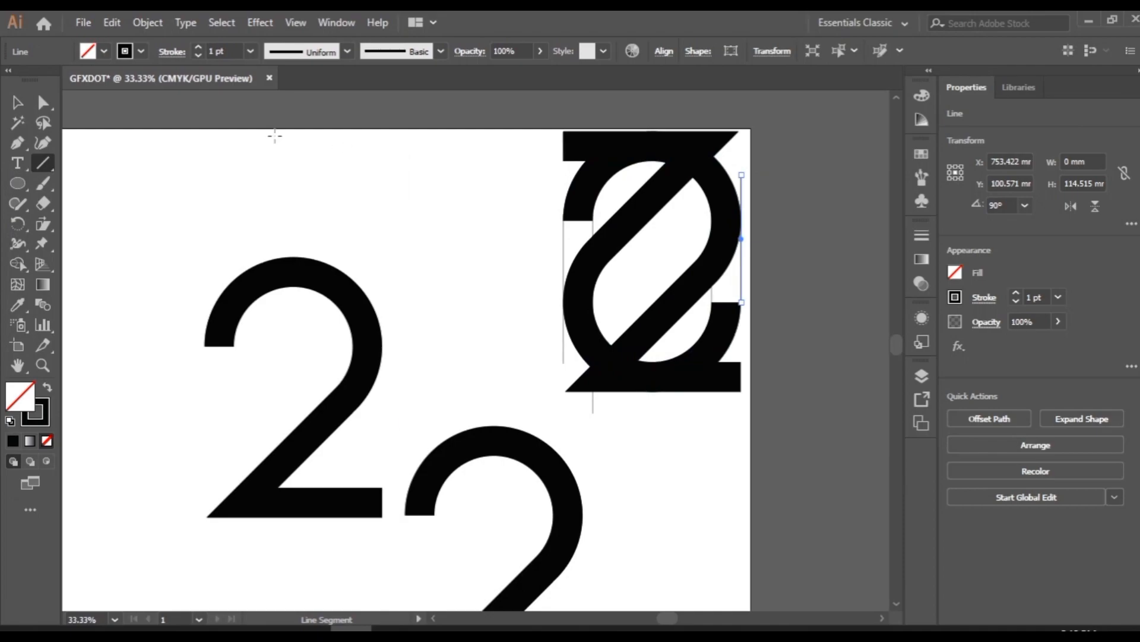
# Step: Select the overlapping numerals and their lines for the Shape Builder tool and set an orange FF8206 fill without stroke
pyautogui.click(14, 103)
pyautogui.moveTo(501, 137); pyautogui.dragTo(763, 426)
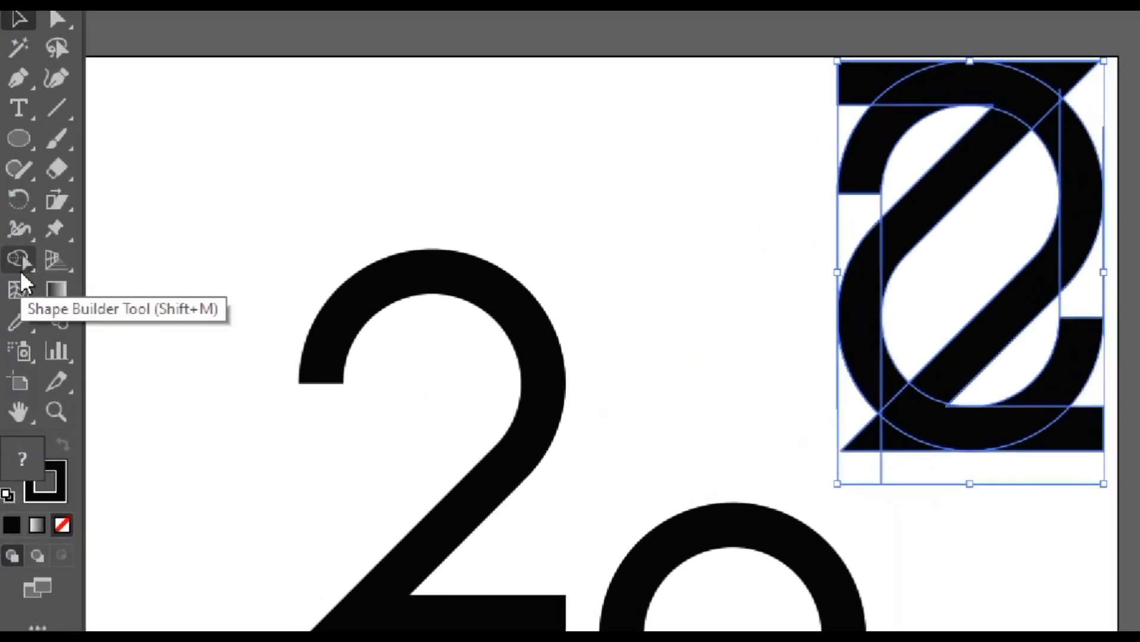
pyautogui.click(21, 266)
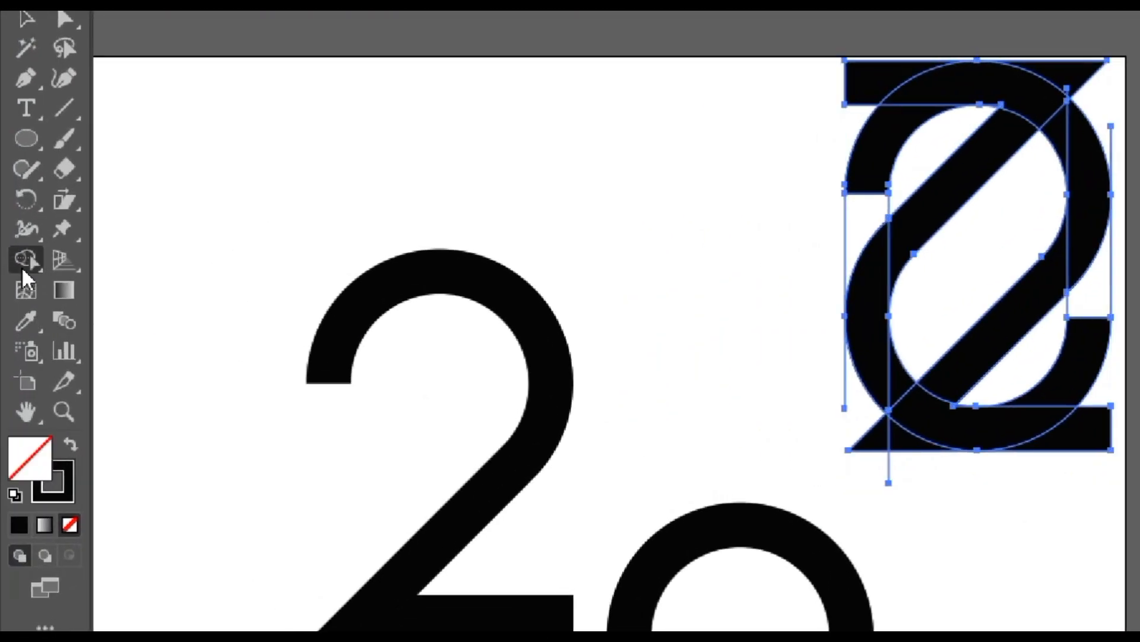
pyautogui.click(70, 445)
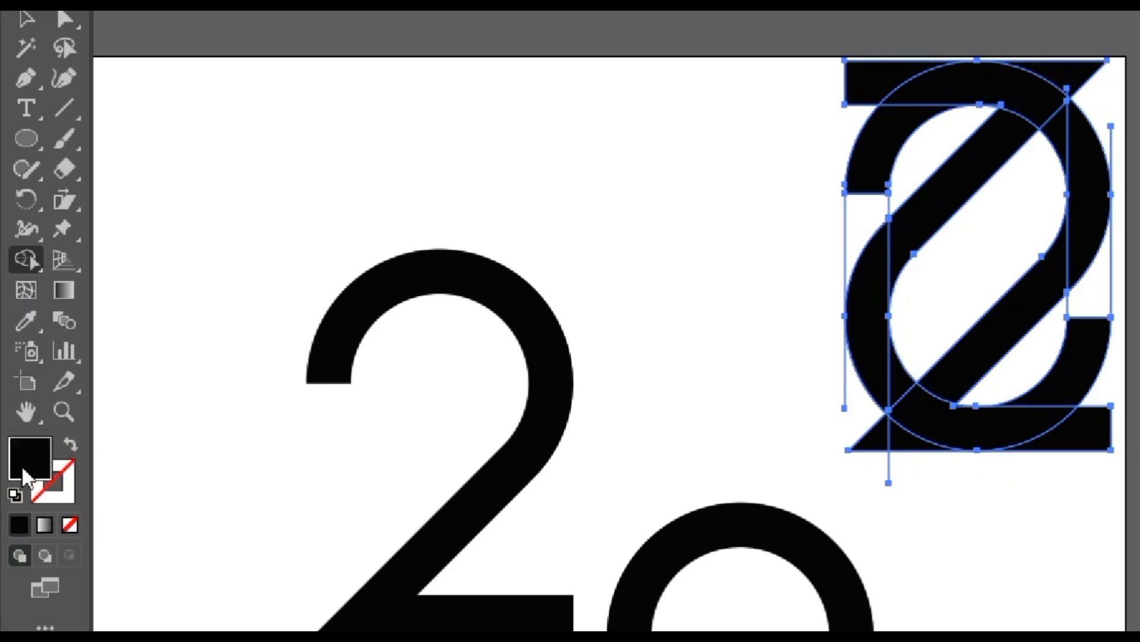
pyautogui.doubleClick(22, 465)
pyautogui.moveTo(741, 114); pyautogui.dragTo(346, 110)
pyautogui.moveTo(438, 216); pyautogui.dragTo(445, 175)
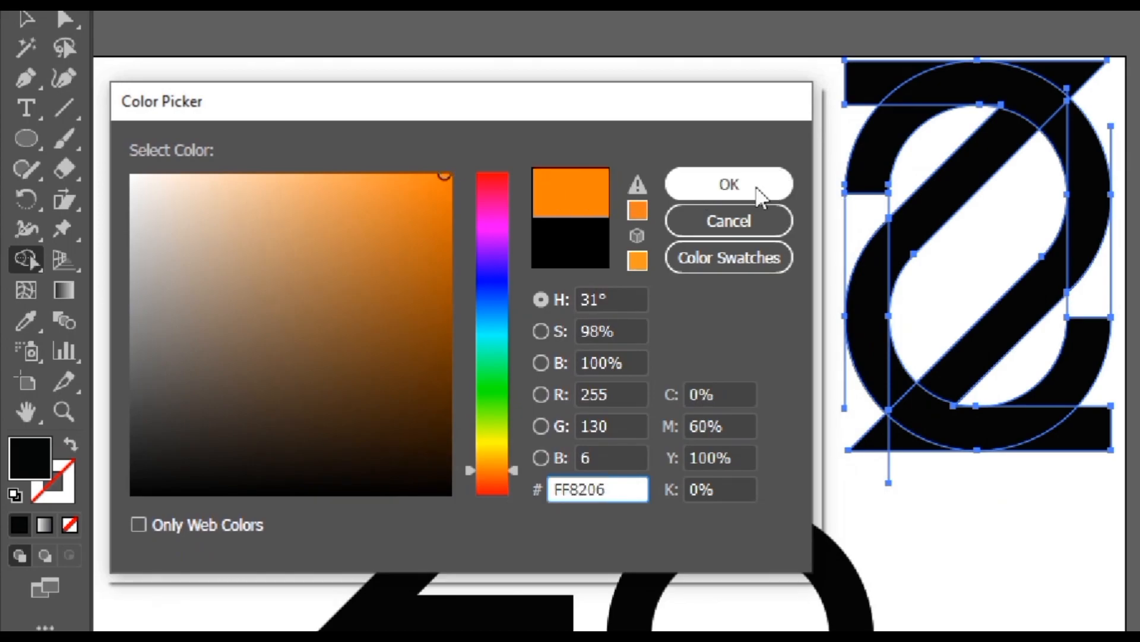
pyautogui.click(729, 184)
# Step: Merge the ring regions of the overlapping numerals with the Shape Builder tool into a closed orange 0
pyautogui.moveTo(873, 175)
pyautogui.mouseDown()
pyautogui.moveTo(890, 104)
pyautogui.moveTo(906, 95)
pyautogui.moveTo(1059, 86)
pyautogui.moveTo(1047, 113)
pyautogui.moveTo(1082, 158)
pyautogui.mouseUp()
pyautogui.moveTo(1081, 235)
pyautogui.mouseDown()
pyautogui.moveTo(1086, 294)
pyautogui.moveTo(1069, 341)
pyautogui.mouseUp()
pyautogui.moveTo(1043, 387); pyautogui.dragTo(988, 438)
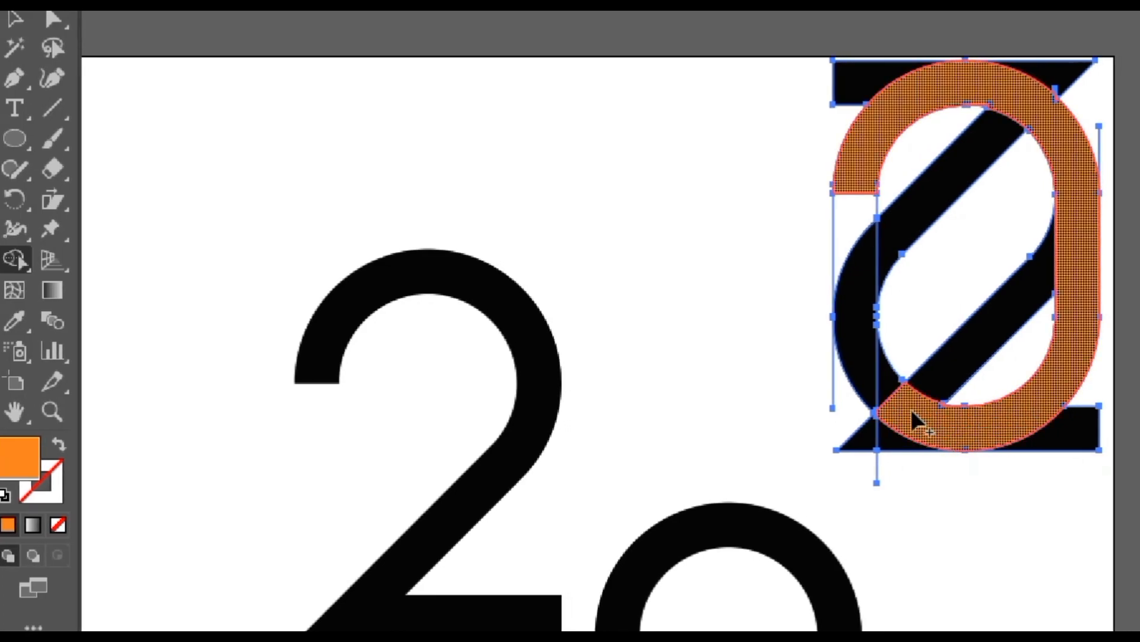
pyautogui.moveTo(912, 412); pyautogui.dragTo(858, 364)
pyautogui.moveTo(855, 231); pyautogui.dragTo(861, 214)
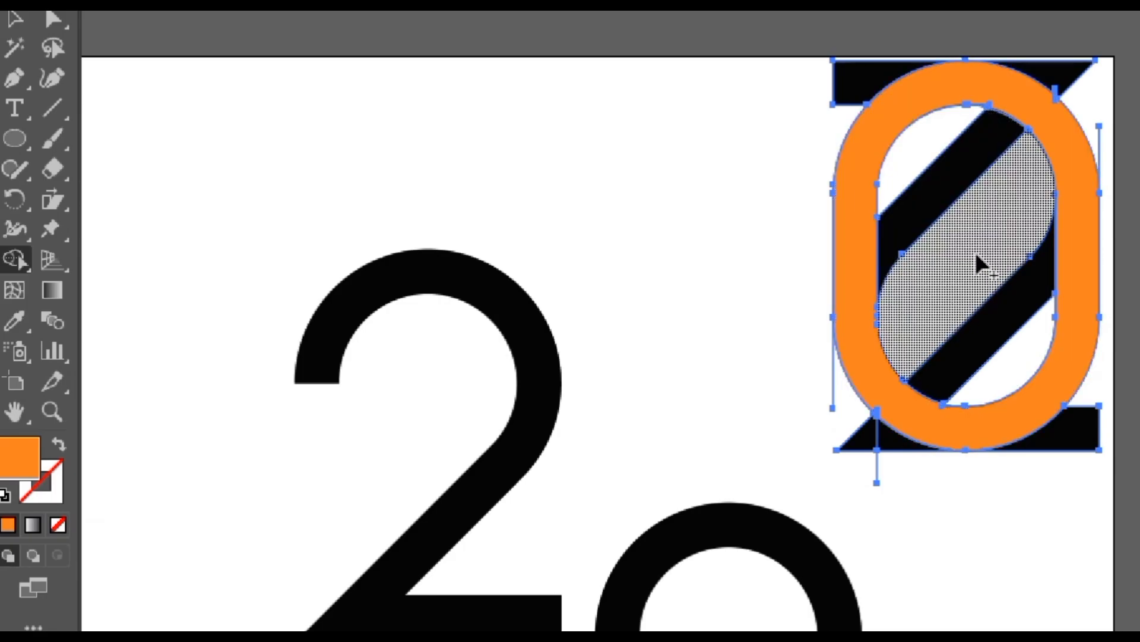
pyautogui.hotkey('ctrl', '=')
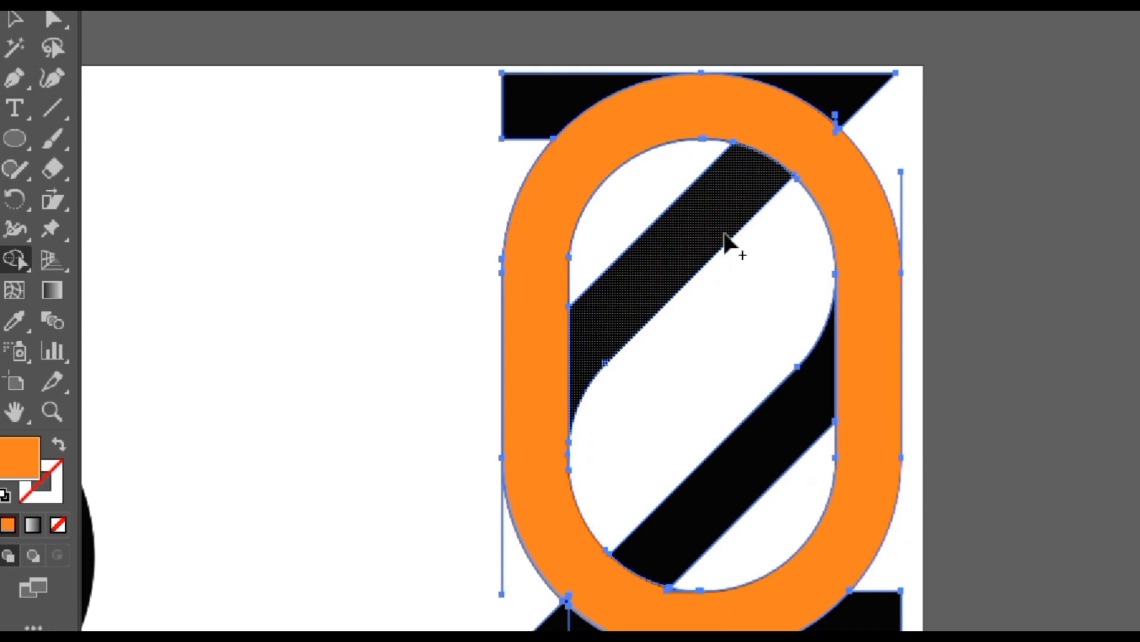
pyautogui.scroll(-3, 725, 238)
pyautogui.click(668, 464)
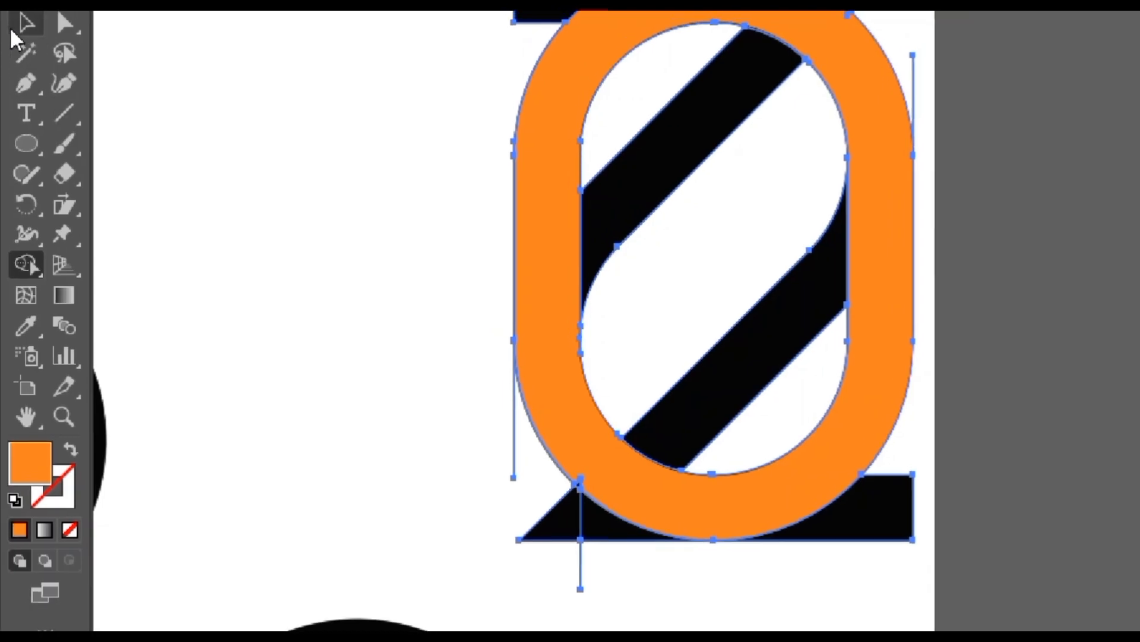
# Step: Select the leftover stroke-only vertical lines around the orange 0 with the Magic Wand and delete them
pyautogui.click(12, 30)
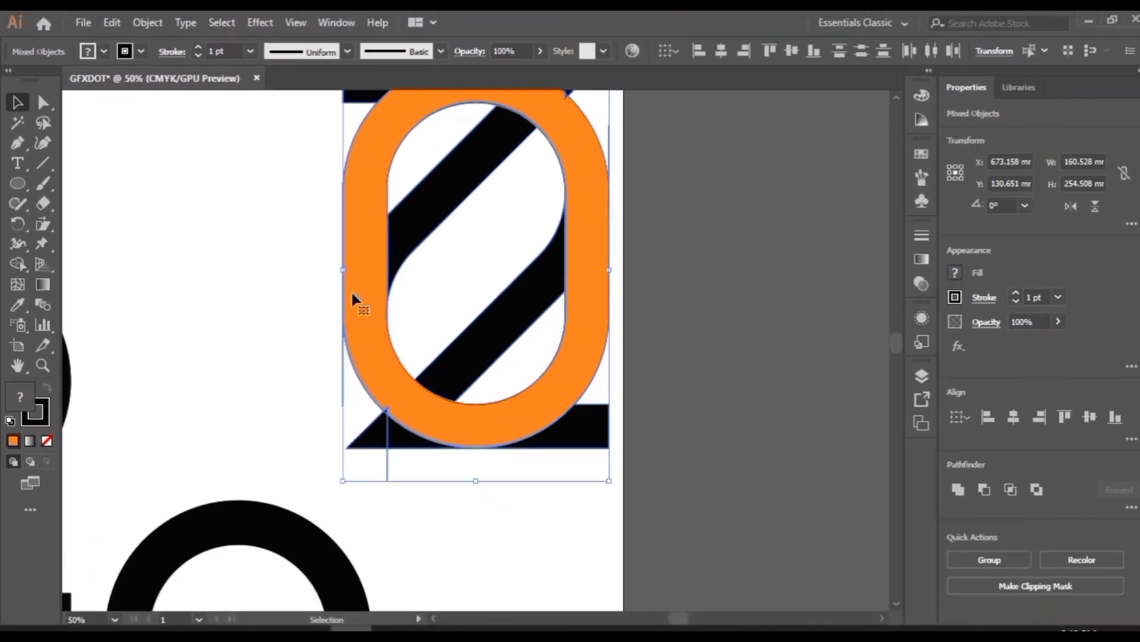
pyautogui.press('space')
pyautogui.moveTo(412, 248); pyautogui.dragTo(383, 390)
pyautogui.moveTo(255, 349); pyautogui.dragTo(253, 353)
pyautogui.click(17, 122)
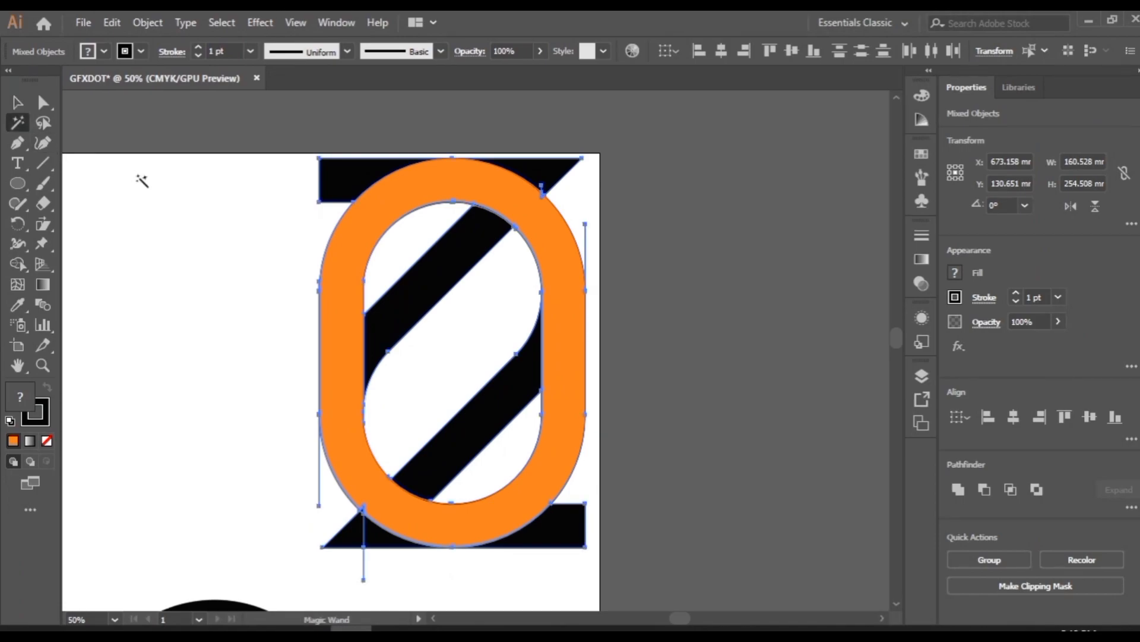
pyautogui.click(226, 187)
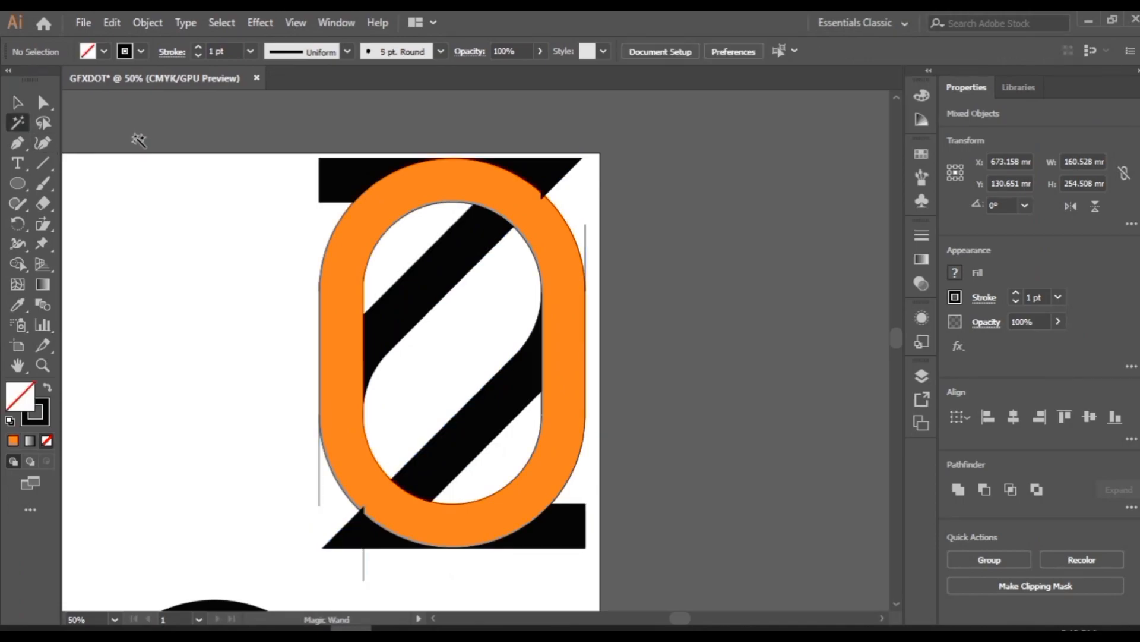
pyautogui.click(319, 471)
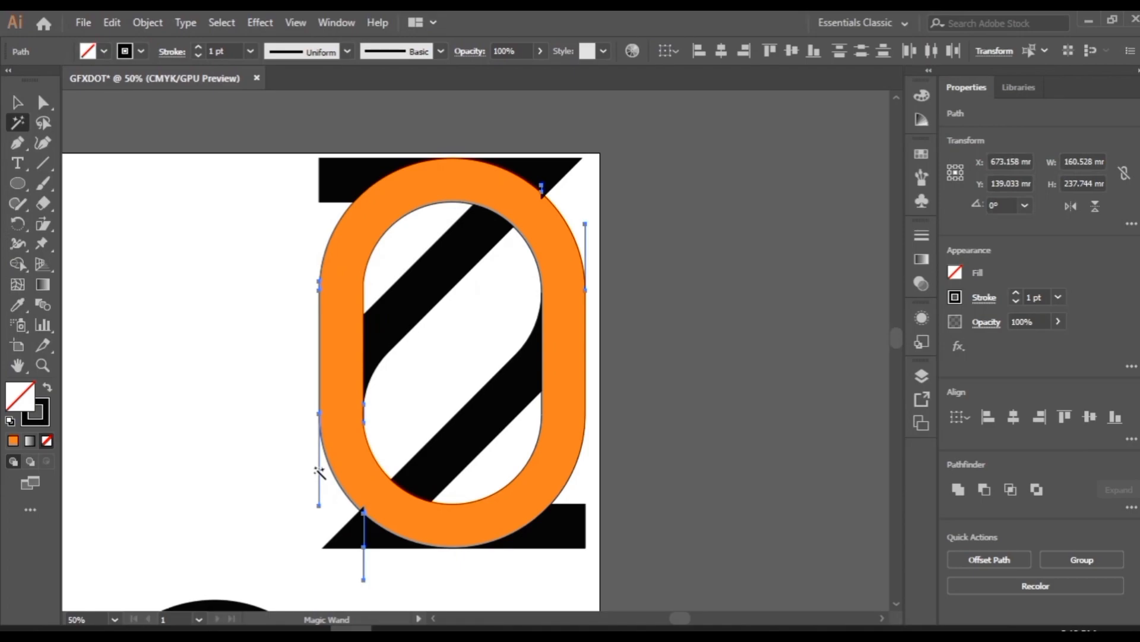
pyautogui.hotkey('ctrl', 'shift', 'a')
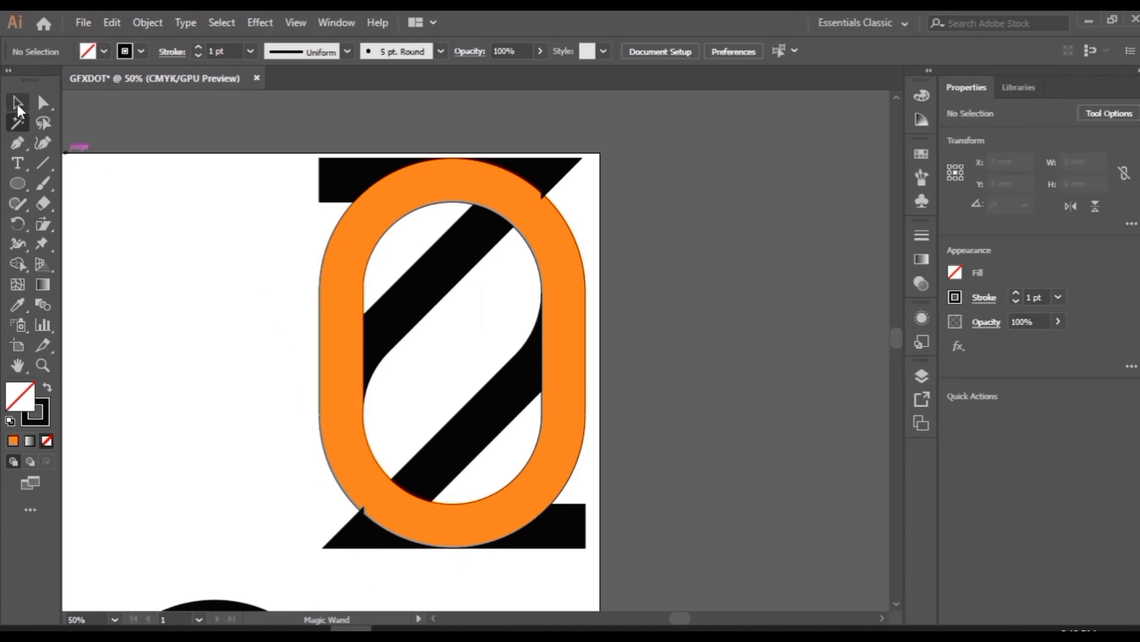
# Step: Delete the two upper black corner pieces and the upper diagonal bar around the orange 0
pyautogui.click(17, 103)
pyautogui.click(325, 170)
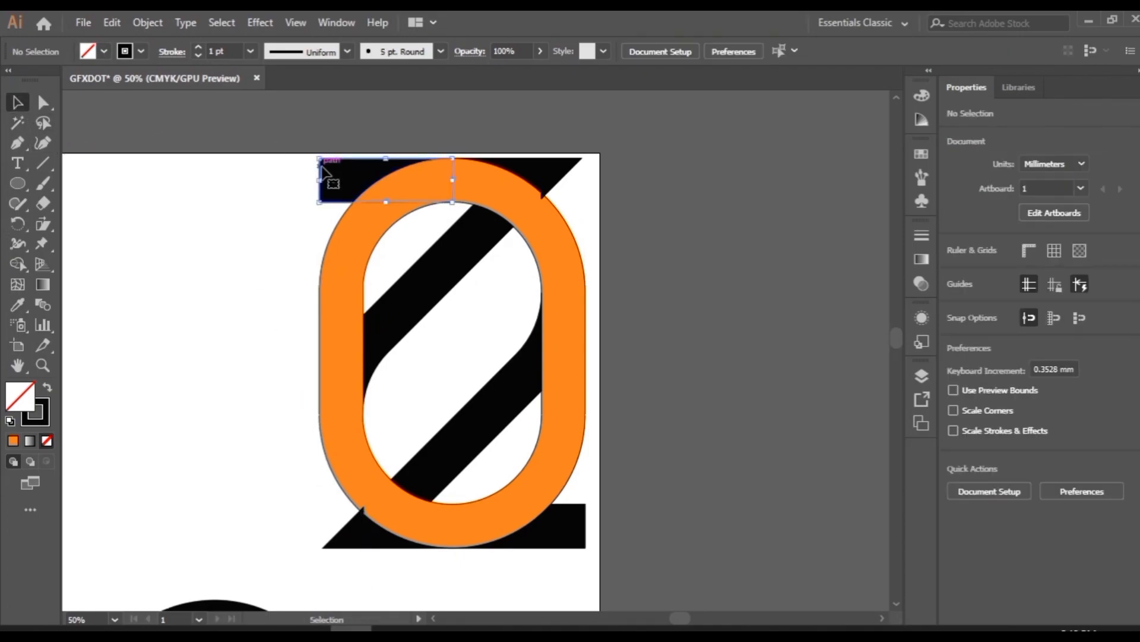
pyautogui.keyDown('shift'); pyautogui.click(469, 256); pyautogui.keyUp('shift')
pyautogui.keyDown('shift'); pyautogui.click(561, 177); pyautogui.keyUp('shift')
pyautogui.press('Delete')
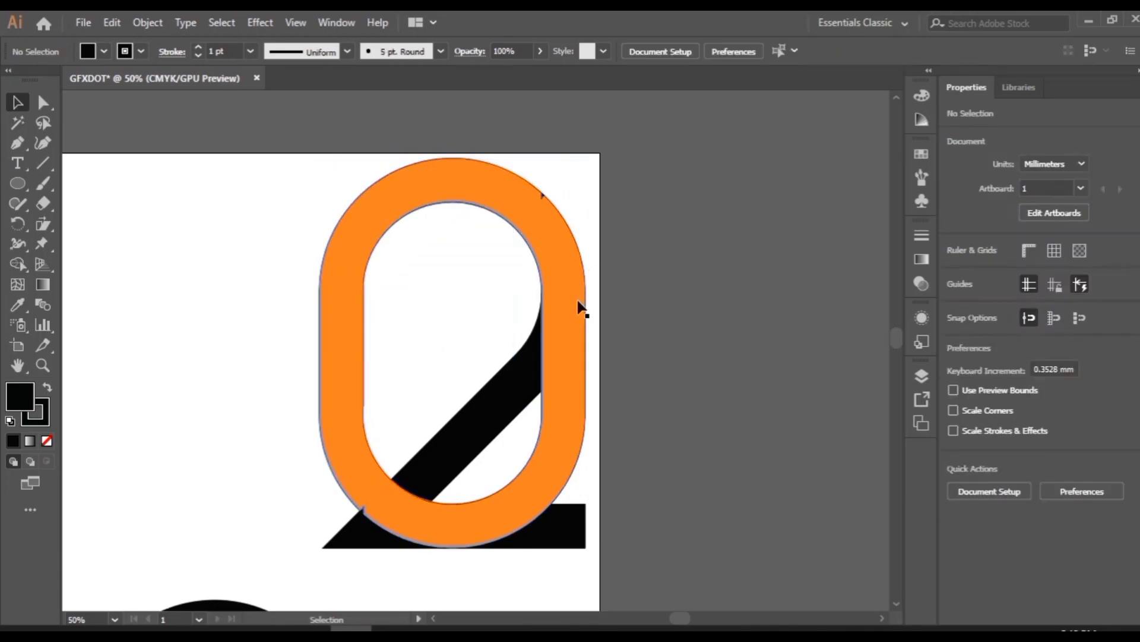
# Step: Delete the remaining lower diagonal bar and both black base pieces around the orange 0
pyautogui.scroll(-1, 580, 306)
pyautogui.click(481, 386)
pyautogui.press('Delete')
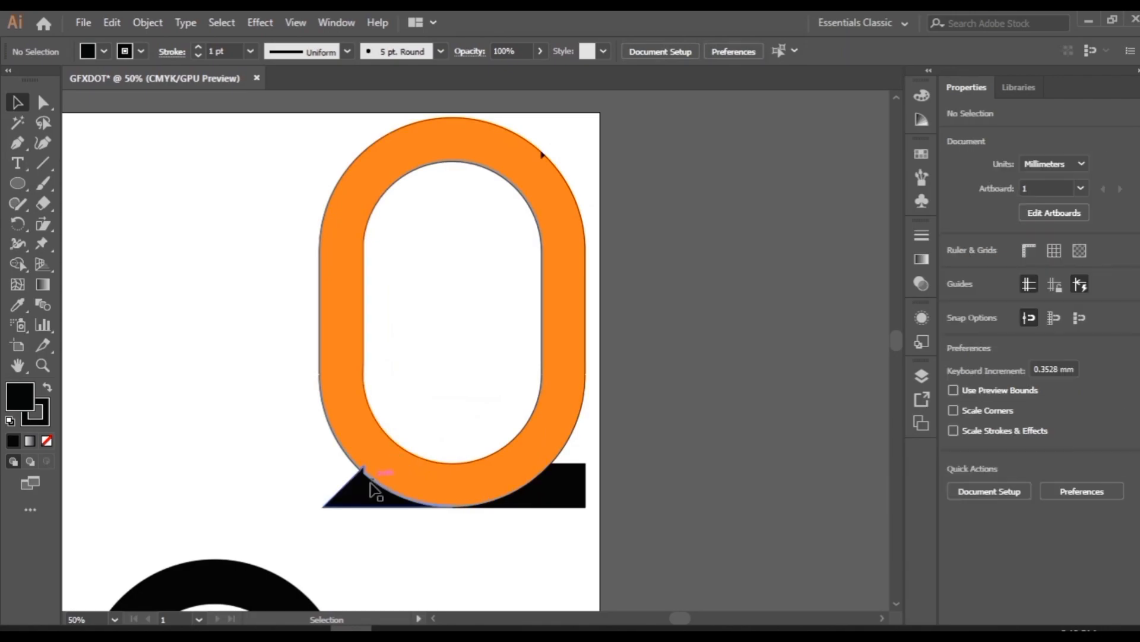
pyautogui.click(355, 501)
pyautogui.press('Delete')
pyautogui.click(522, 499)
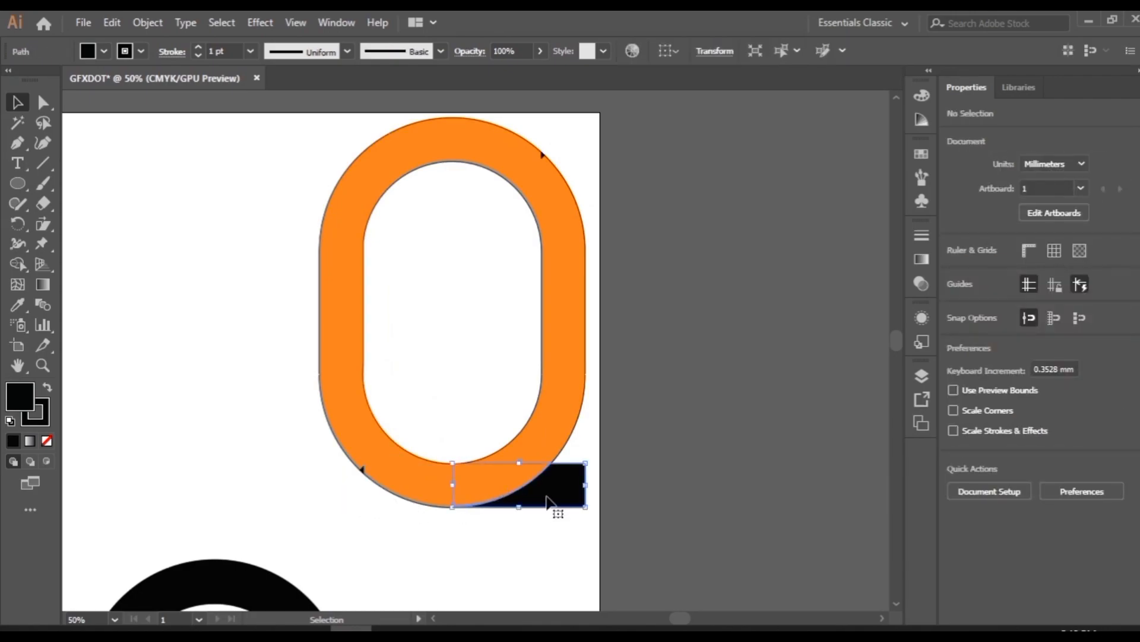
pyautogui.press('Delete')
# Step: Merge the small leftover slivers into the 0 with the Shape Builder tool, using a black fill
pyautogui.scroll(1, 642, 426)
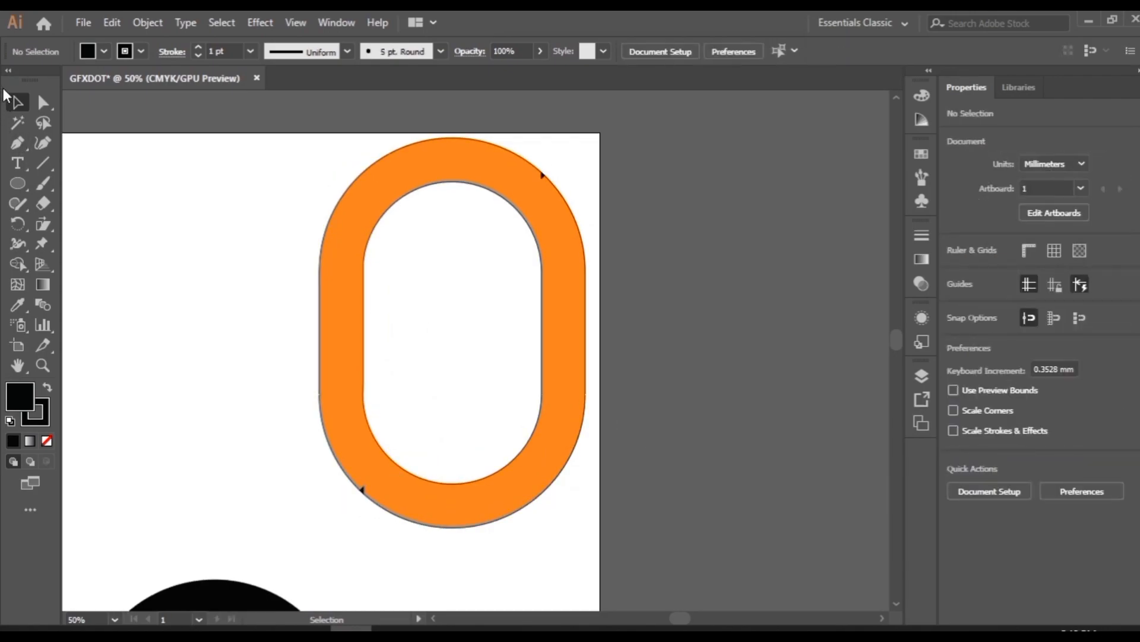
pyautogui.moveTo(261, 137); pyautogui.dragTo(639, 564)
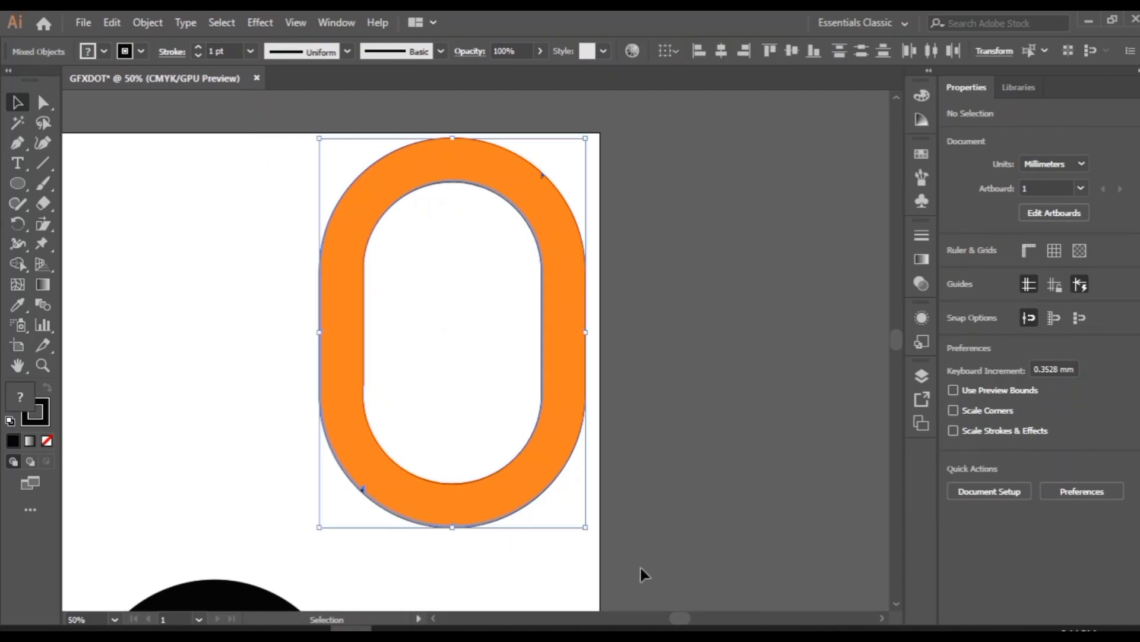
pyautogui.click(17, 264)
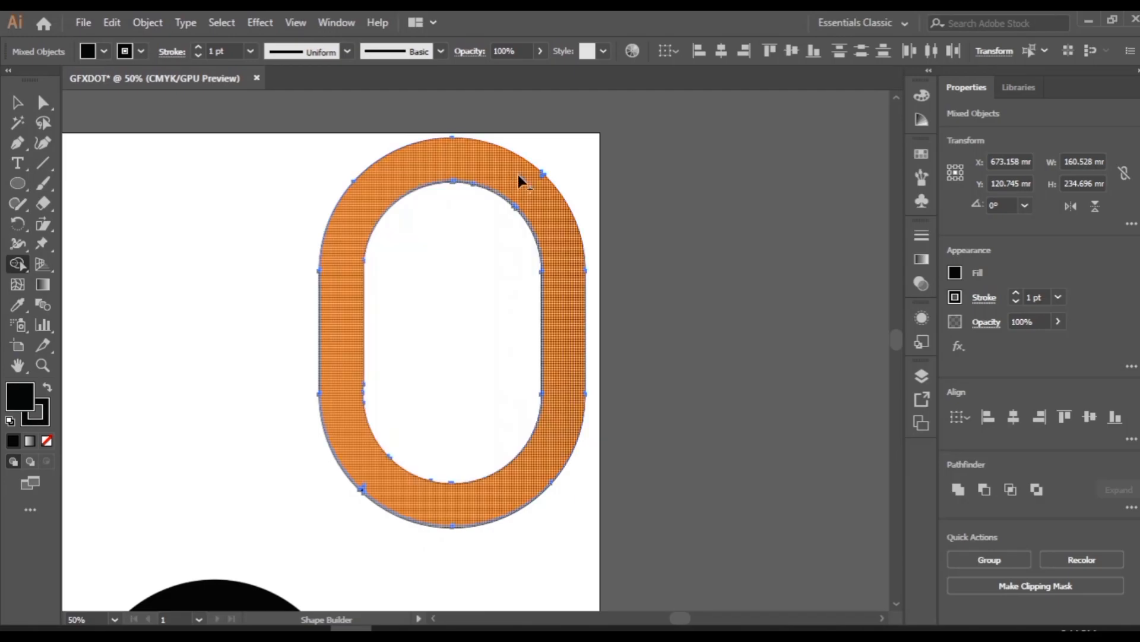
pyautogui.click(545, 180)
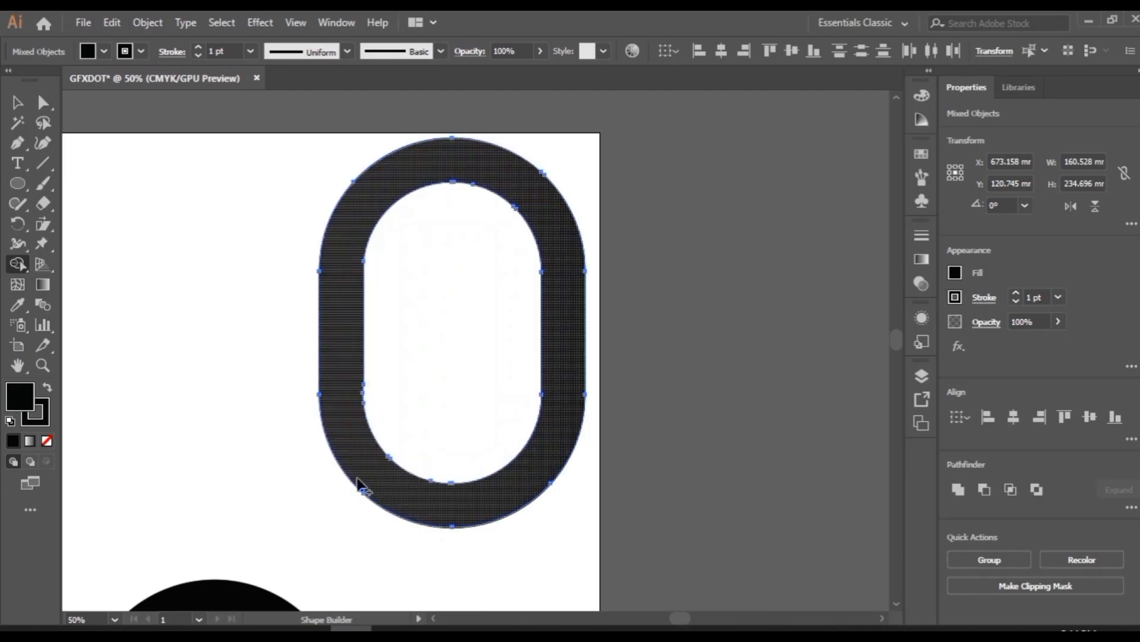
pyautogui.click(364, 496)
# Step: Rotate the black 0 to 315° and place it diagonally between the two 2s so it overlaps both
pyautogui.click(17, 104)
pyautogui.click(616, 458)
pyautogui.moveTo(616, 458); pyautogui.dragTo(826, 217)
pyautogui.moveTo(711, 225); pyautogui.dragTo(336, 568)
pyautogui.moveTo(463, 196); pyautogui.dragTo(535, 285)
pyautogui.moveTo(304, 271); pyautogui.dragTo(373, 284)
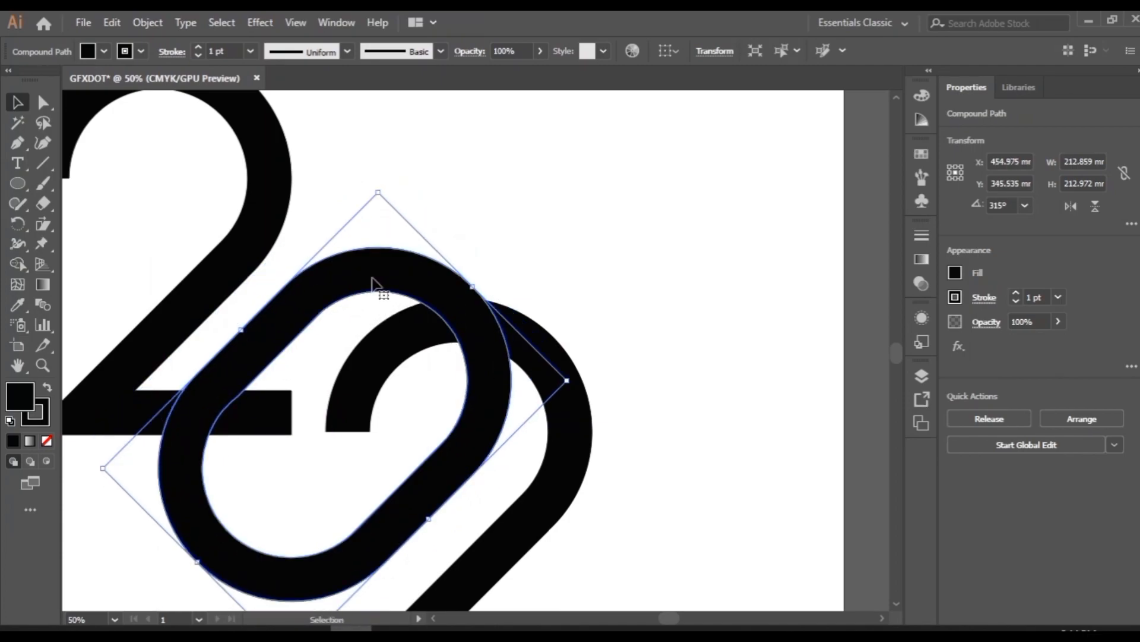
# Step: Move the lower-right 2 down so that its arch crosses the upper end of the tilted 0
pyautogui.click(618, 316)
pyautogui.scroll(-3, 629, 374)
pyautogui.moveTo(574, 286); pyautogui.dragTo(575, 321)
pyautogui.scroll(-4, 570, 255)
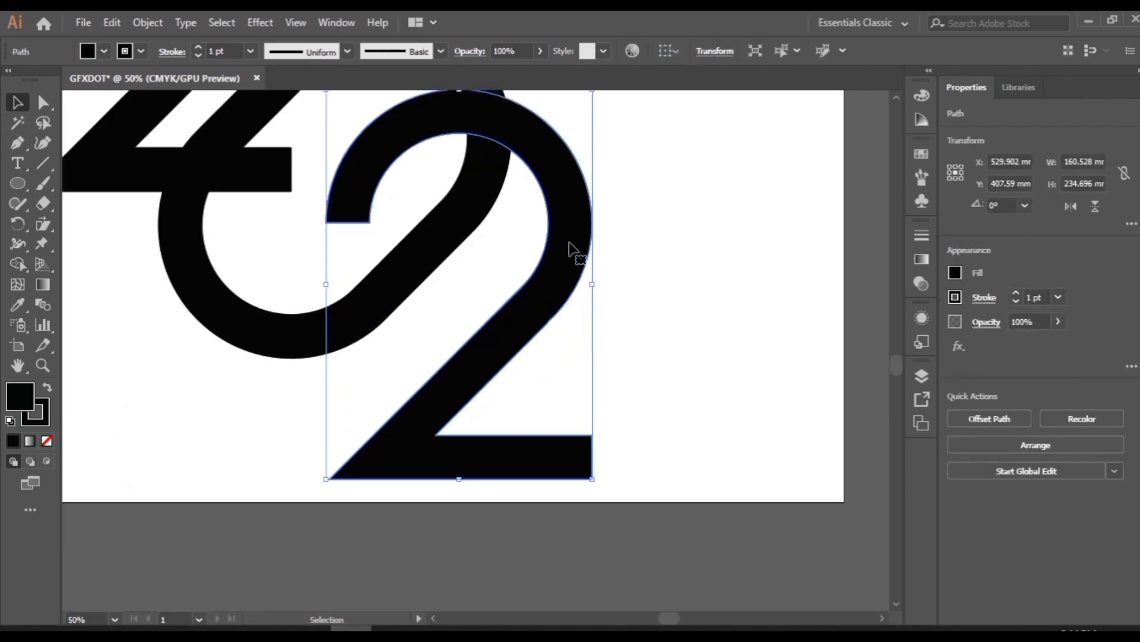
pyautogui.scroll(3, 594, 245)
pyautogui.moveTo(559, 260); pyautogui.dragTo(557, 272)
pyautogui.click(649, 207)
pyautogui.scroll(4, 648, 208)
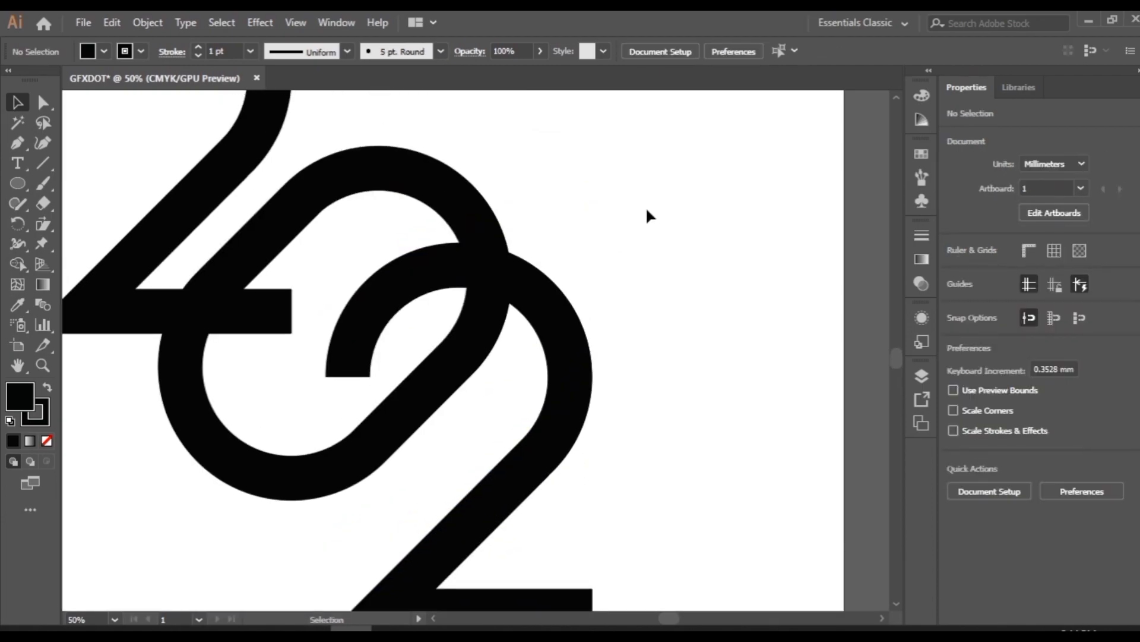
pyautogui.hotkey('ctrl', '-')
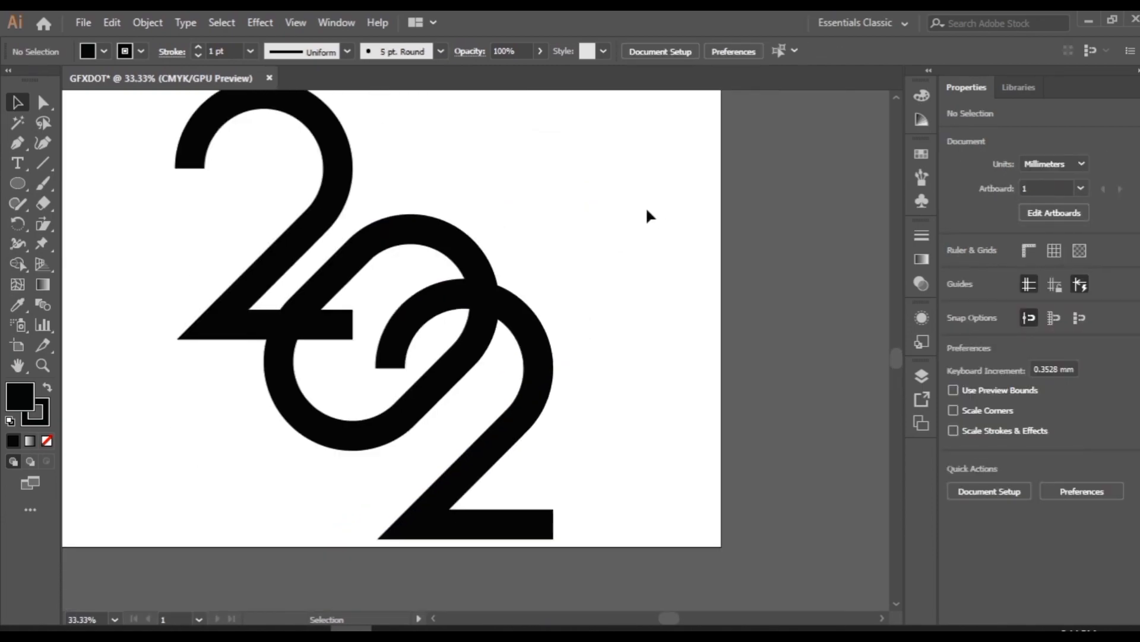
pyautogui.moveTo(539, 171); pyautogui.dragTo(583, 216)
pyautogui.click(472, 288)
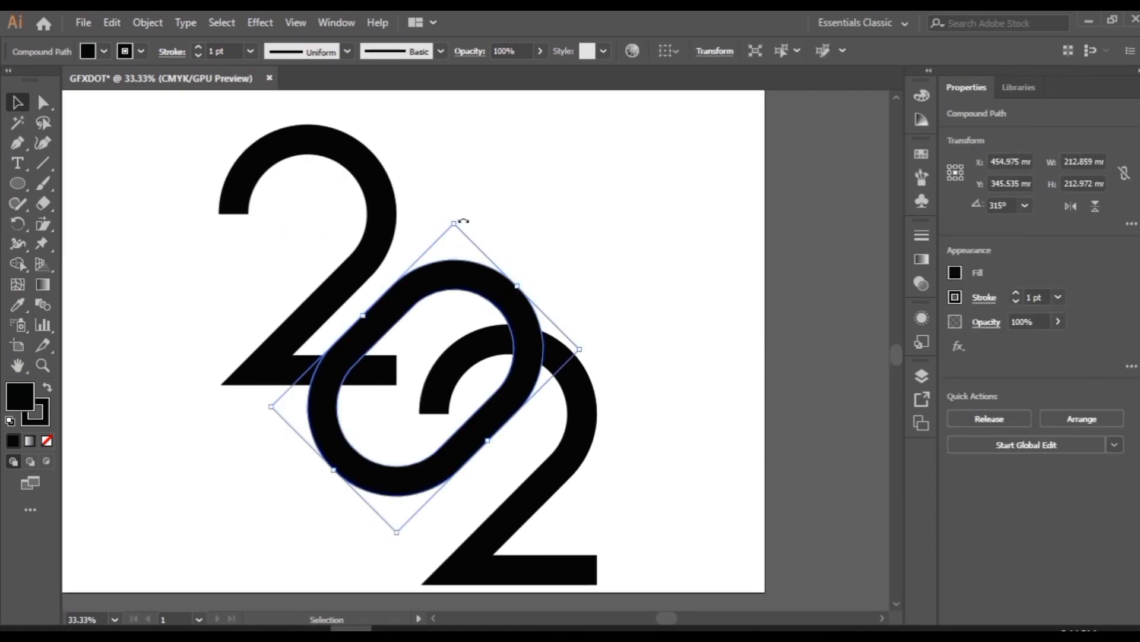
pyautogui.click(494, 217)
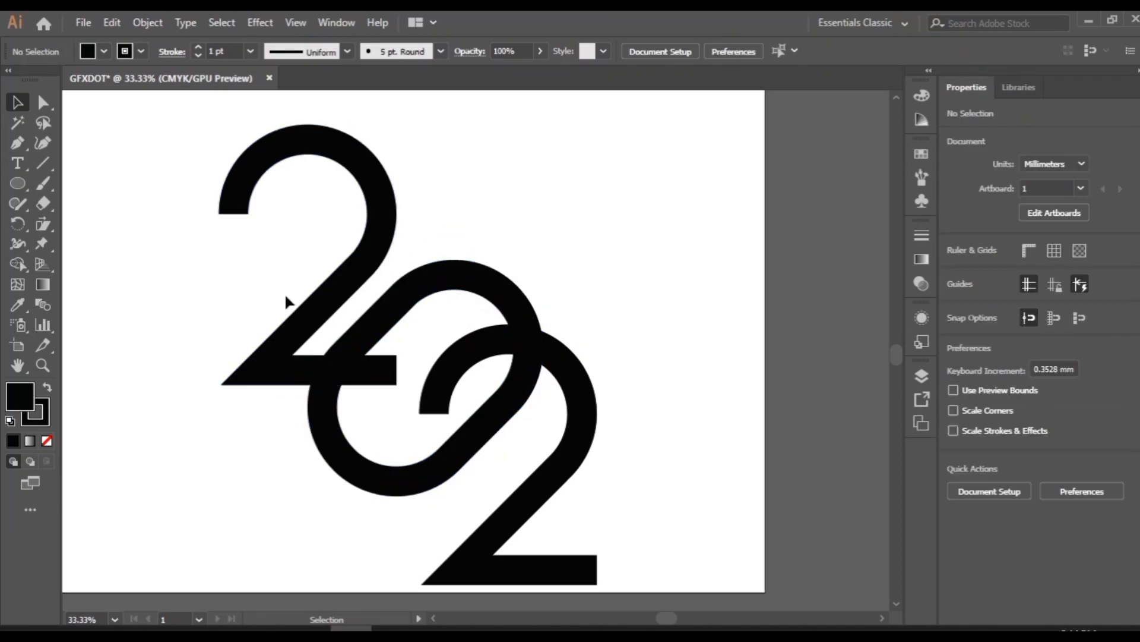
# Step: Offset the paths of both 2s outward by 6 mm with miter joins and a miter limit of 4
pyautogui.click(373, 252)
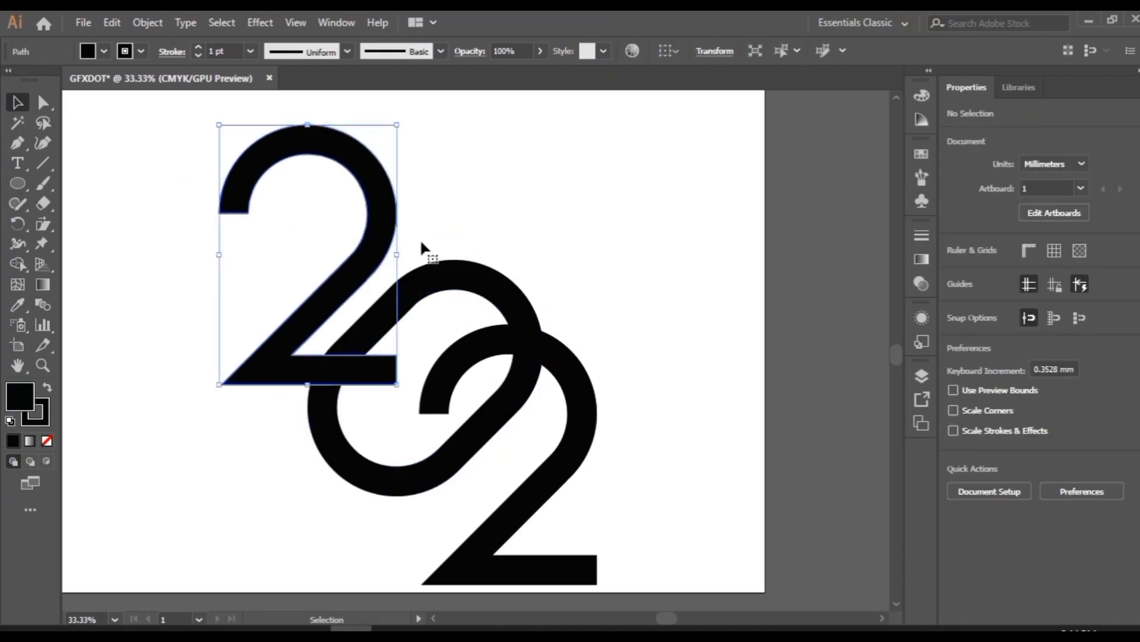
pyautogui.keyDown('shift'); pyautogui.click(590, 406); pyautogui.keyUp('shift')
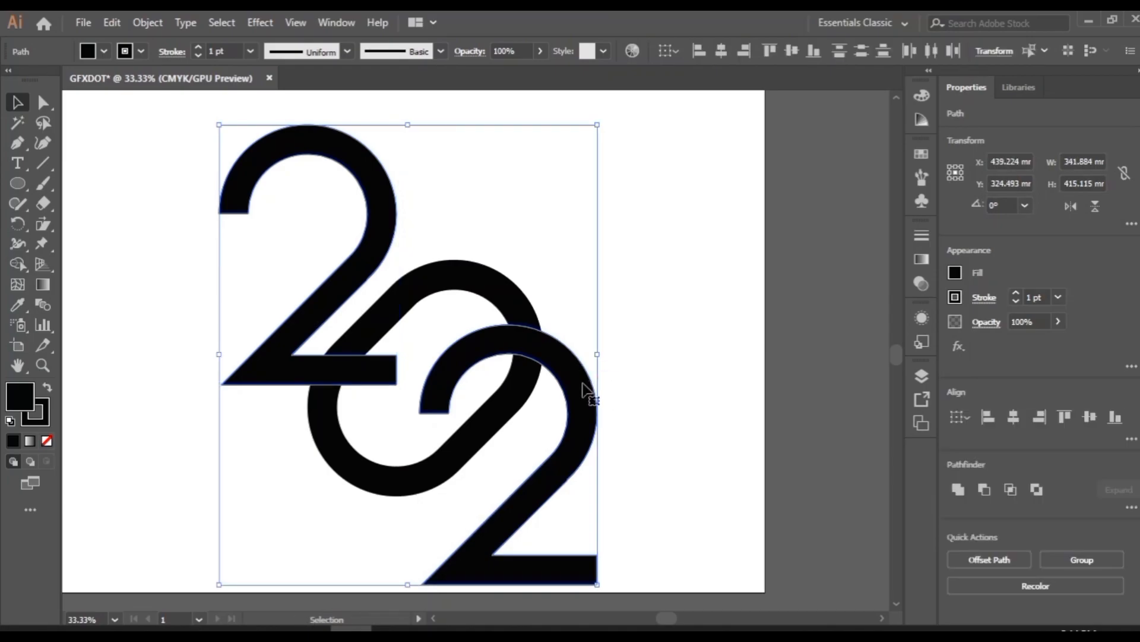
pyautogui.click(150, 24)
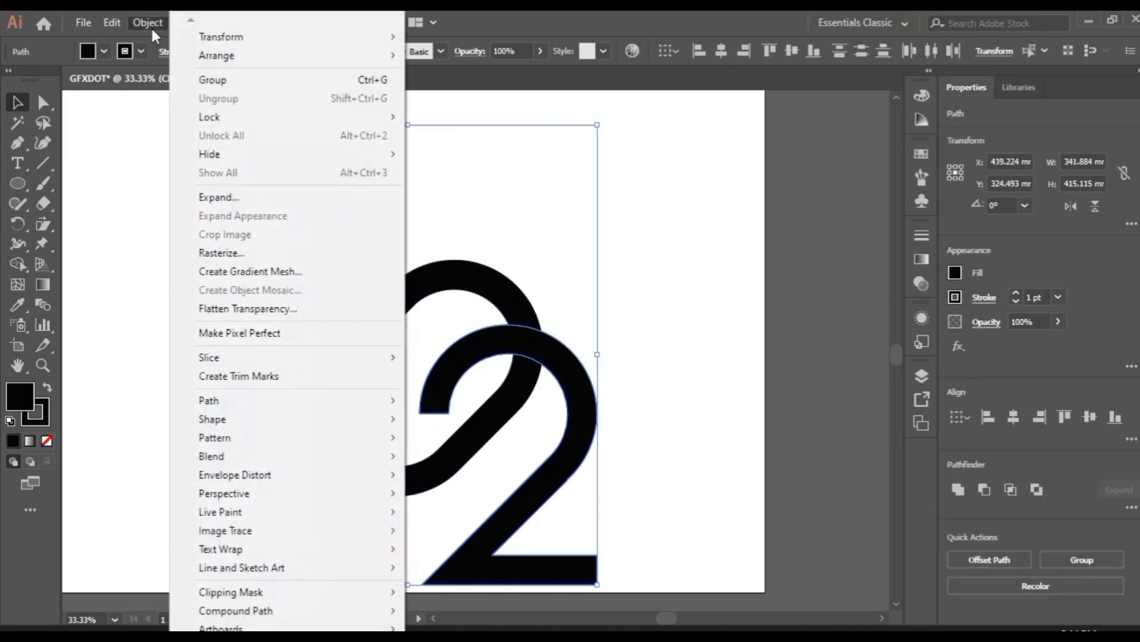
pyautogui.moveTo(307, 415)
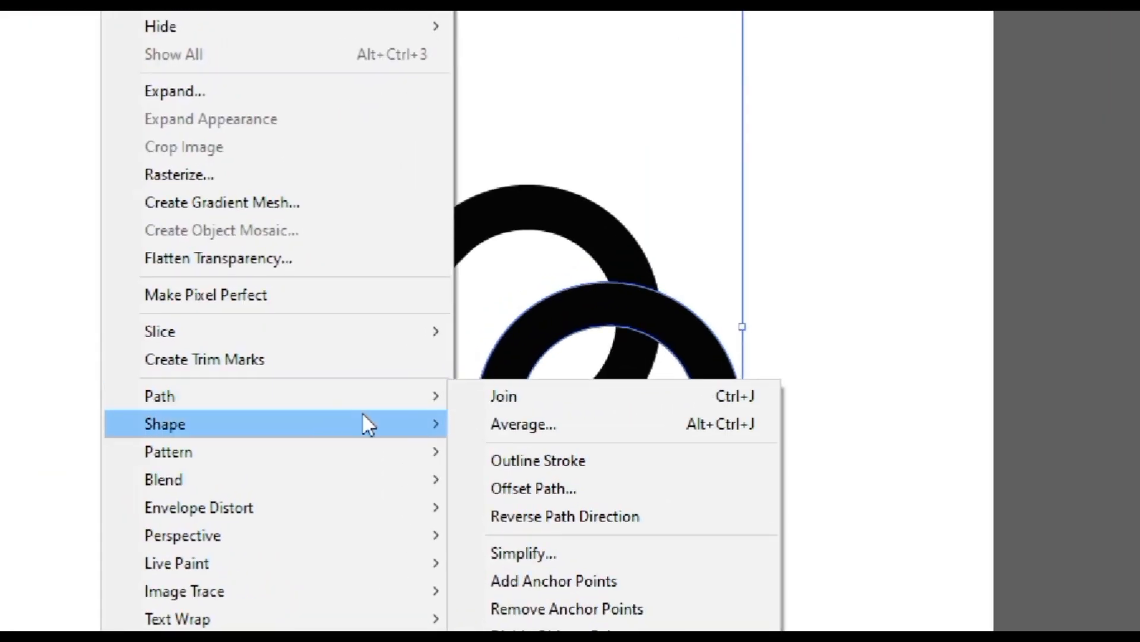
pyautogui.click(626, 495)
pyautogui.moveTo(832, 104); pyautogui.dragTo(649, 209)
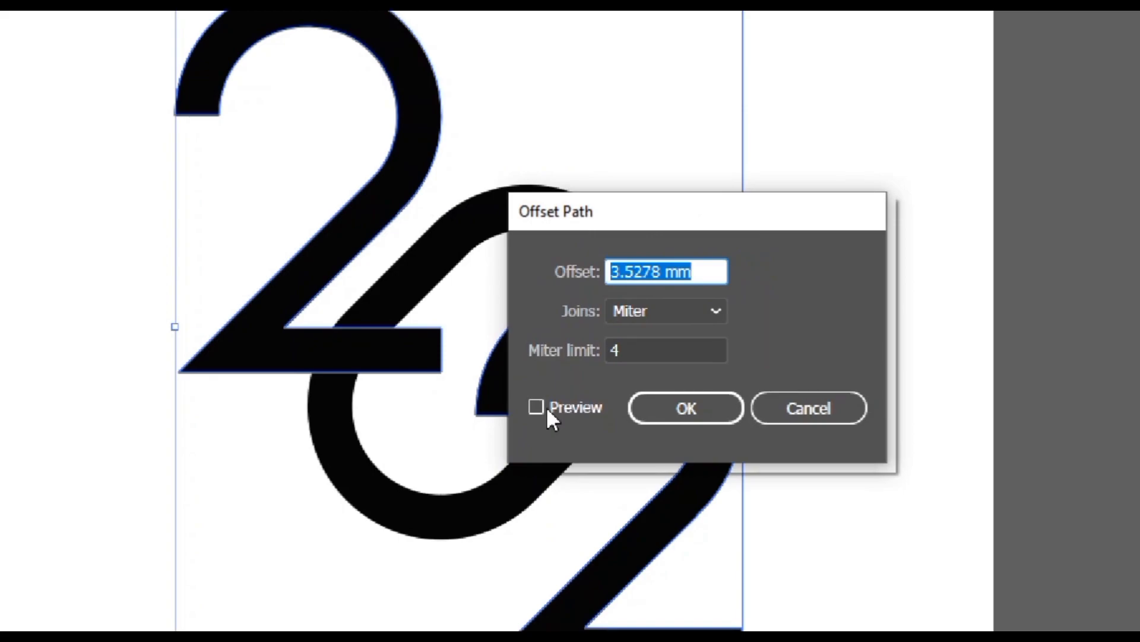
pyautogui.click(547, 407)
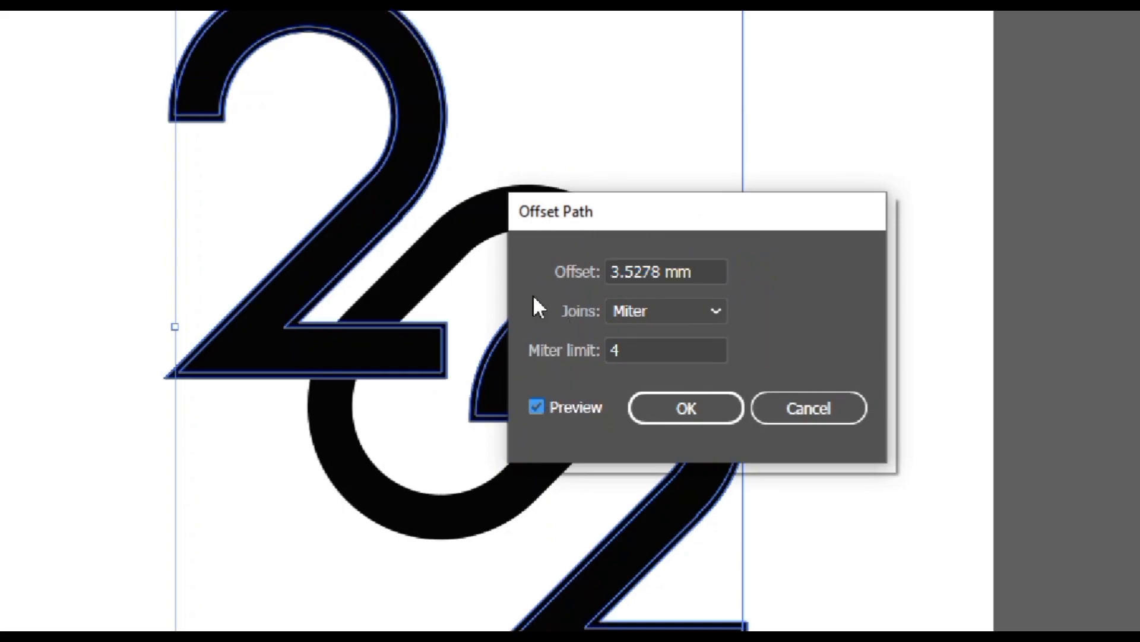
pyautogui.doubleClick(663, 272)
pyautogui.write('4')
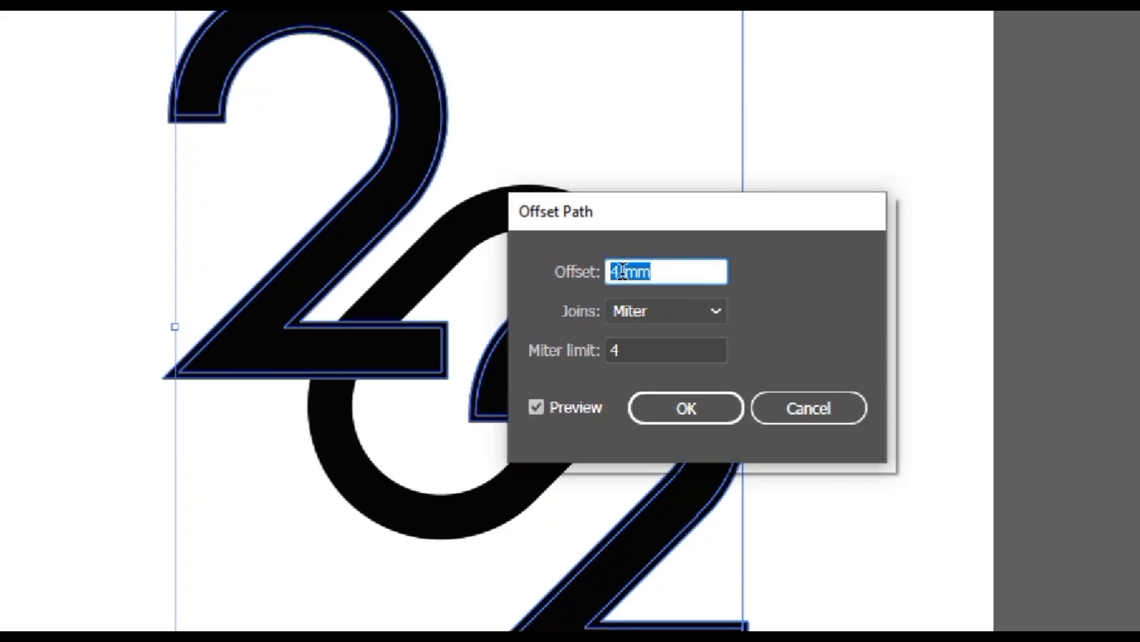
pyautogui.press('Up')
pyautogui.press('Up')
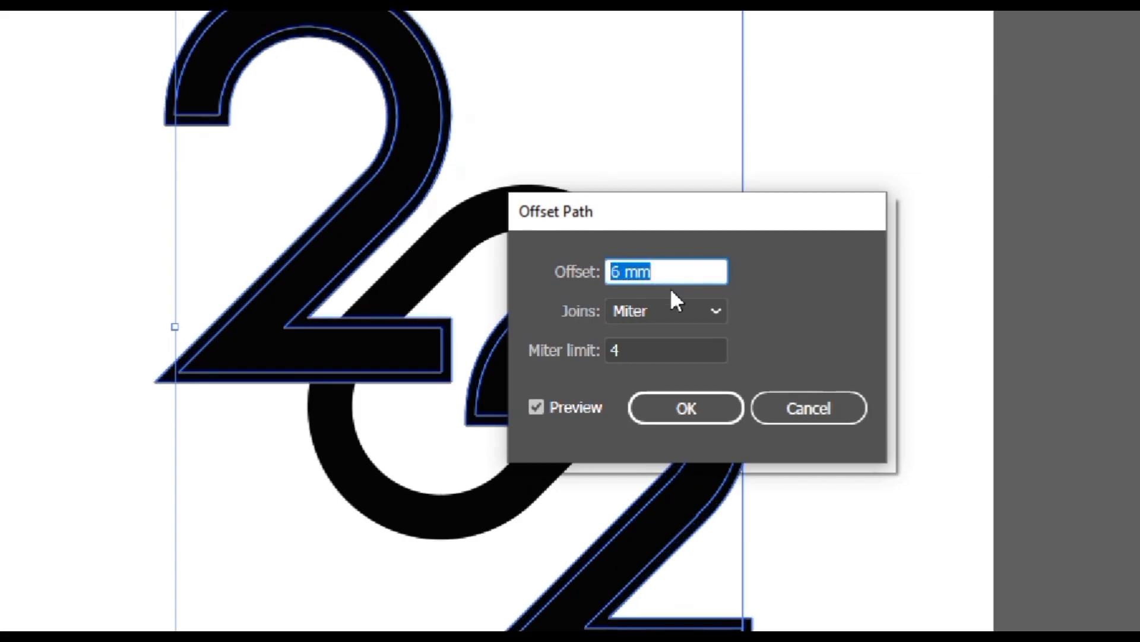
pyautogui.click(689, 409)
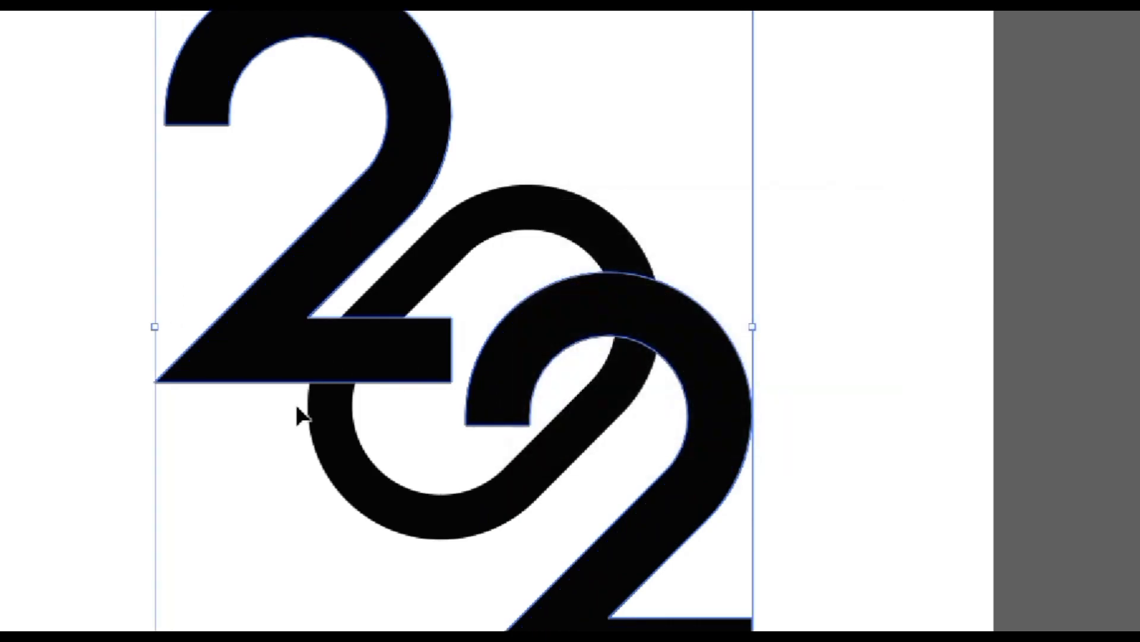
pyautogui.click(842, 249)
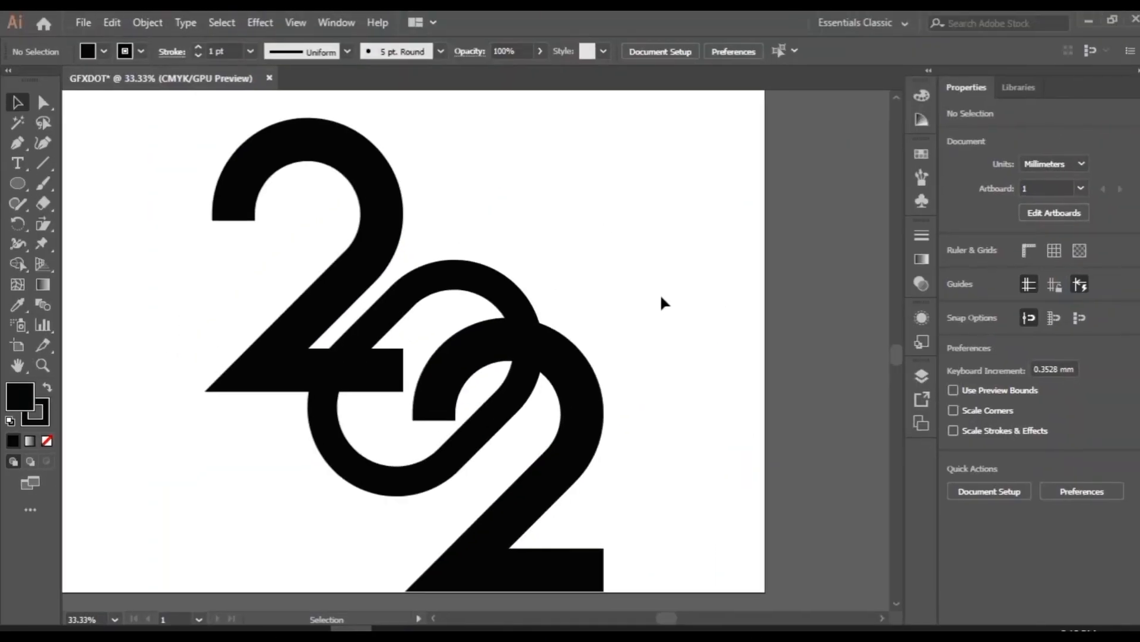
# Step: Select all three numerals with their offset outlines for the Shape Builder tool and set an orange FF7F00 fill
pyautogui.moveTo(273, 242); pyautogui.dragTo(627, 568)
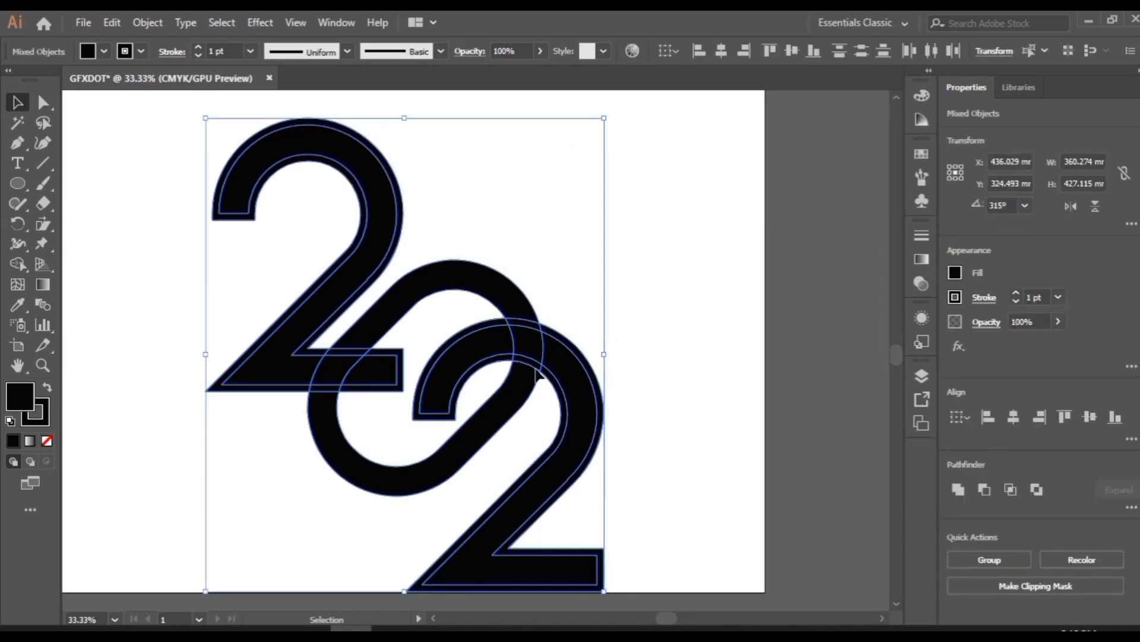
pyautogui.click(16, 264)
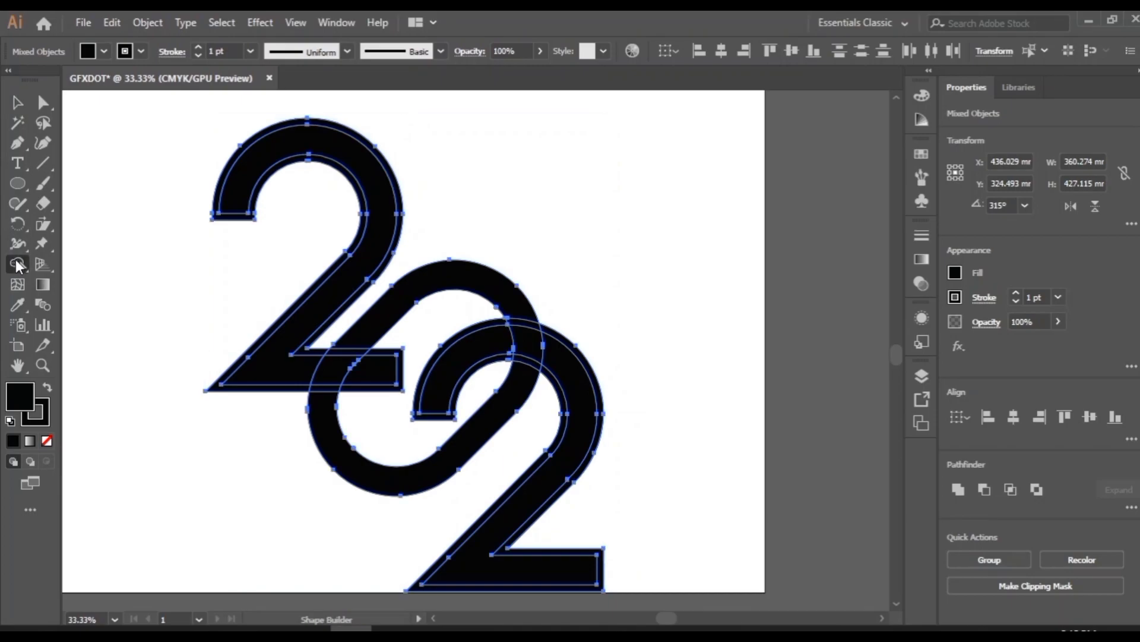
pyautogui.doubleClick(22, 406)
pyautogui.moveTo(256, 261); pyautogui.dragTo(319, 204)
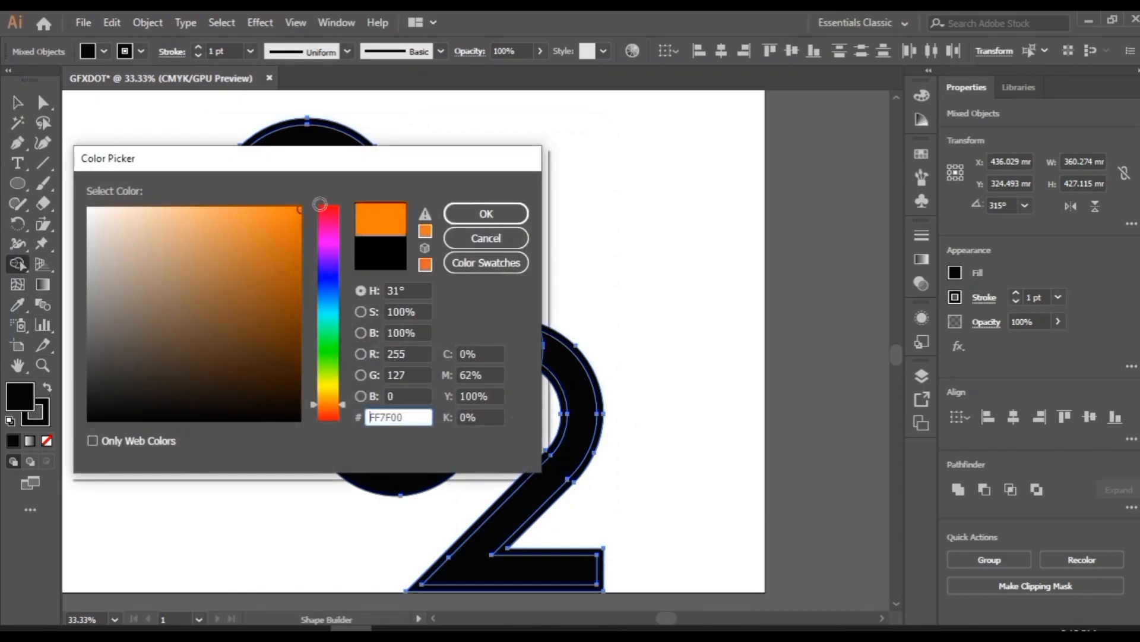
pyautogui.click(473, 214)
pyautogui.click(43, 421)
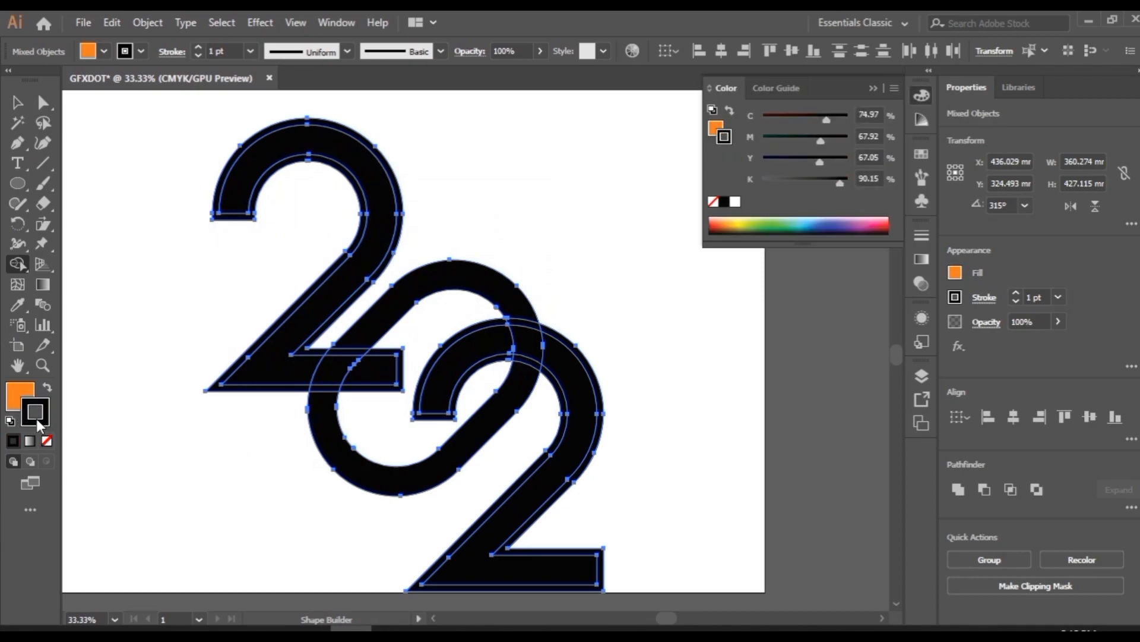
# Step: Fill the upper and lower visible parts of the tilted 0 with orange using Shape Builder, leaving its overlaps with the 2s unpainted
pyautogui.click(404, 304)
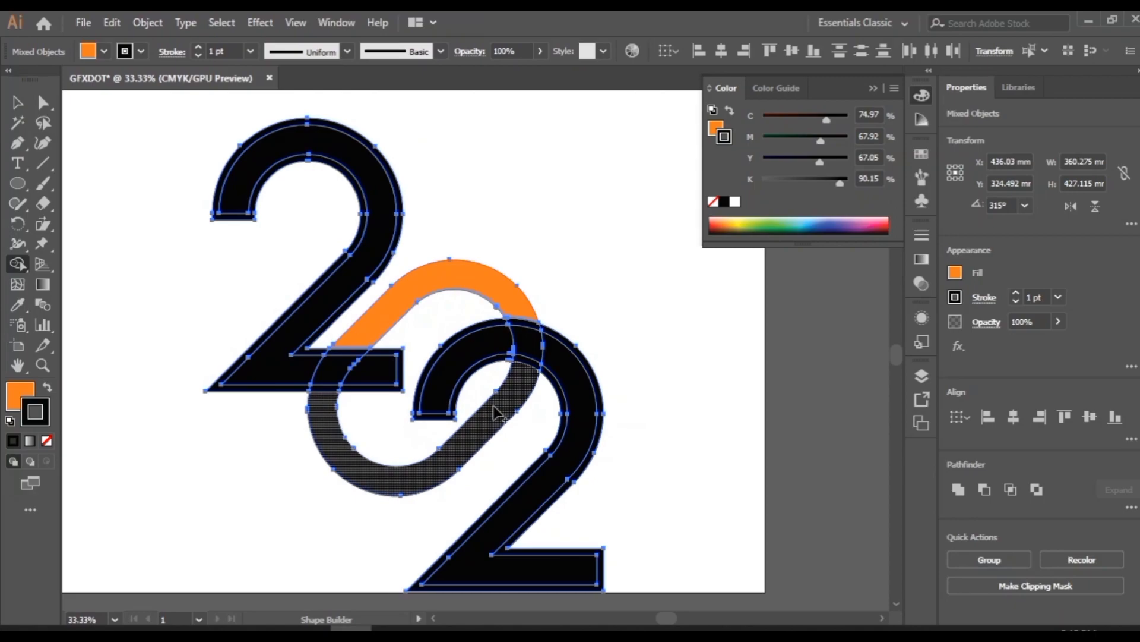
pyautogui.click(490, 422)
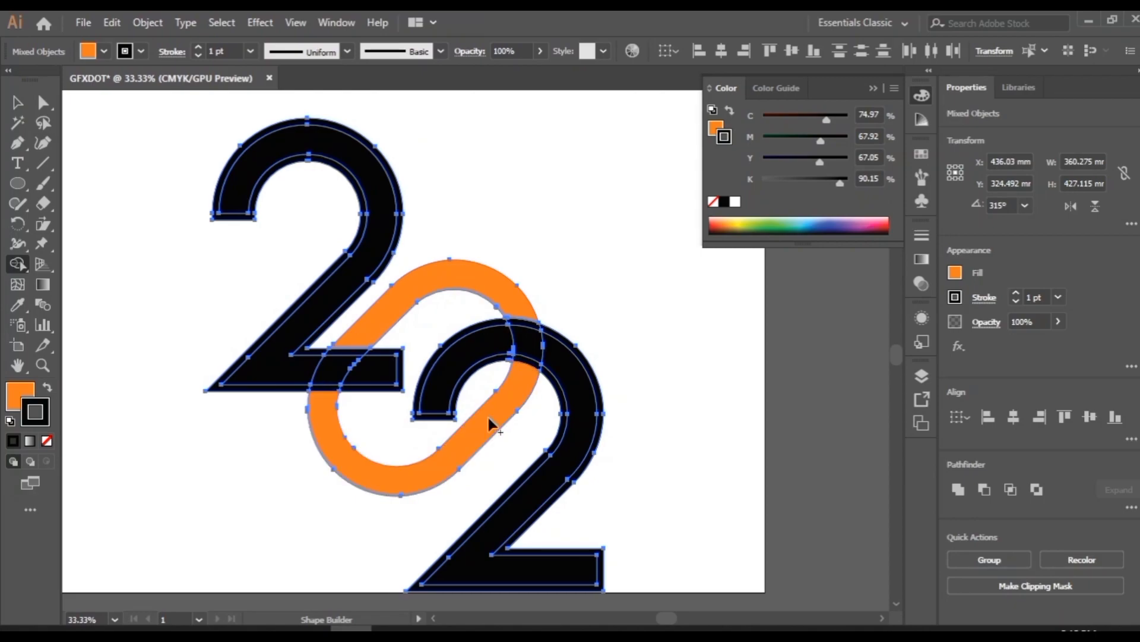
pyautogui.click(19, 103)
pyautogui.click(555, 204)
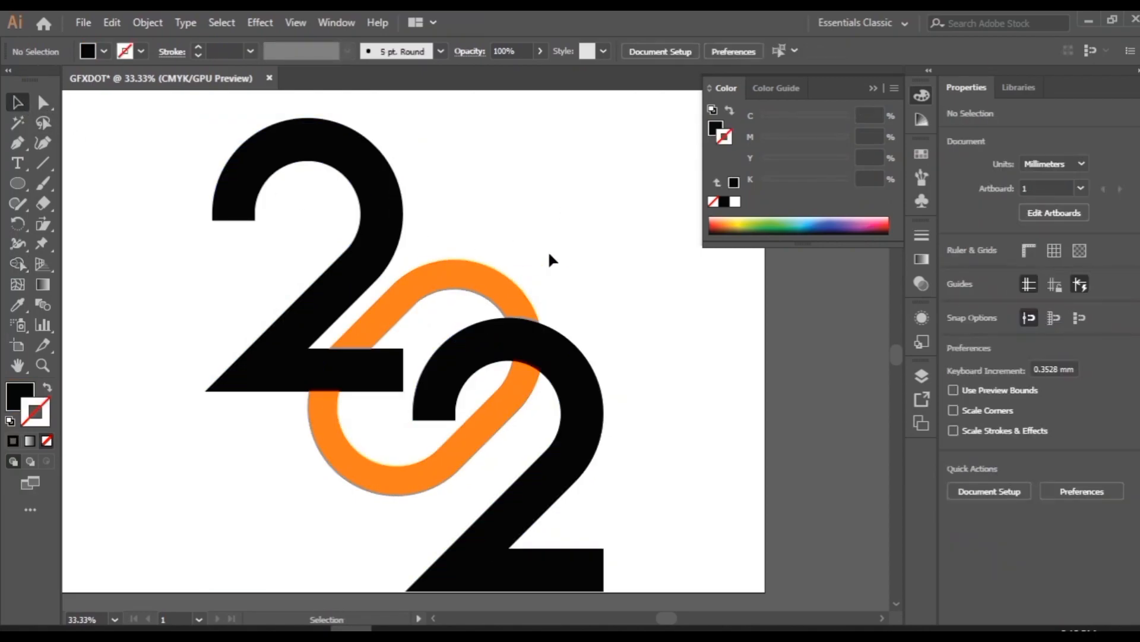
# Step: Delete the outer offset outlines of both 2s and the black overlap pieces of the 0 to open gaps around the crossings
pyautogui.click(403, 212)
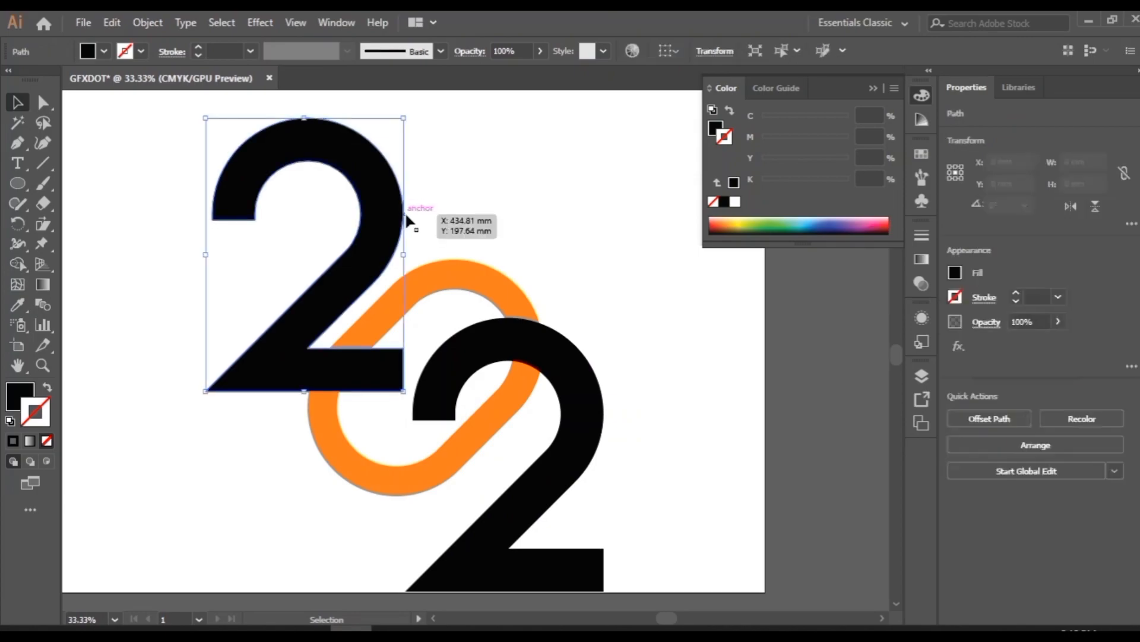
pyautogui.keyDown('shift'); pyautogui.click(575, 350); pyautogui.keyUp('shift')
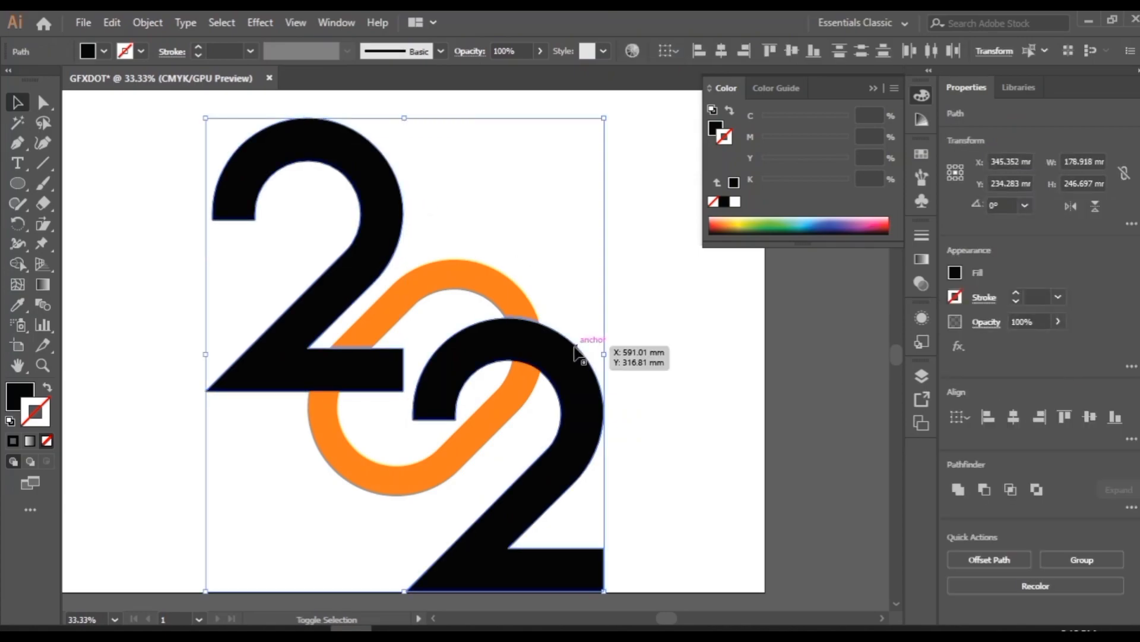
pyautogui.click(569, 294)
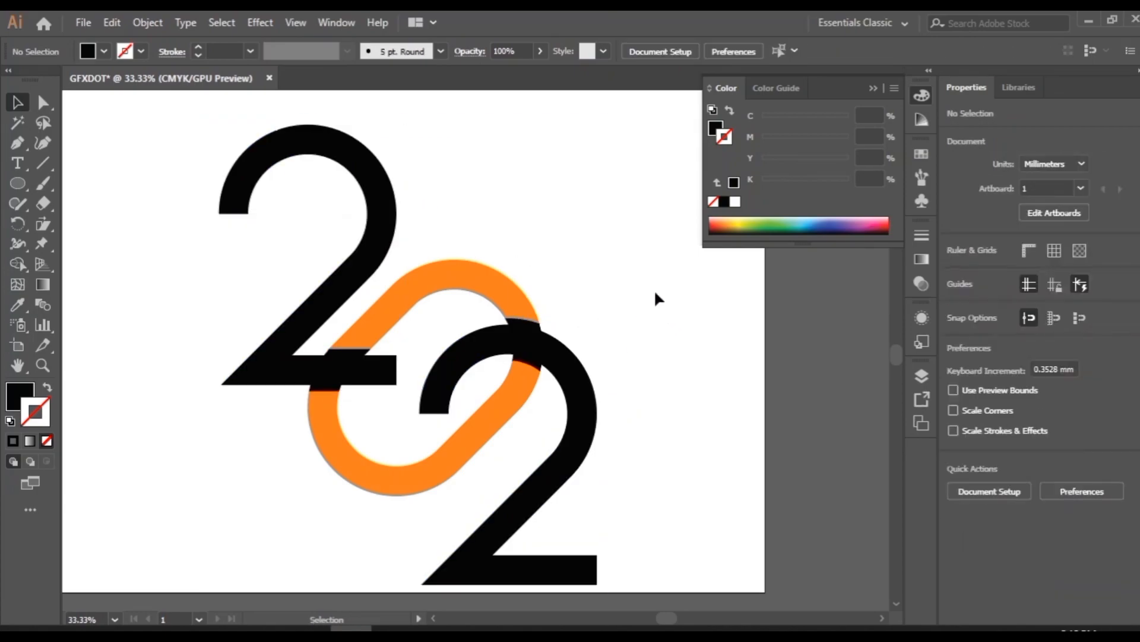
pyautogui.click(541, 326)
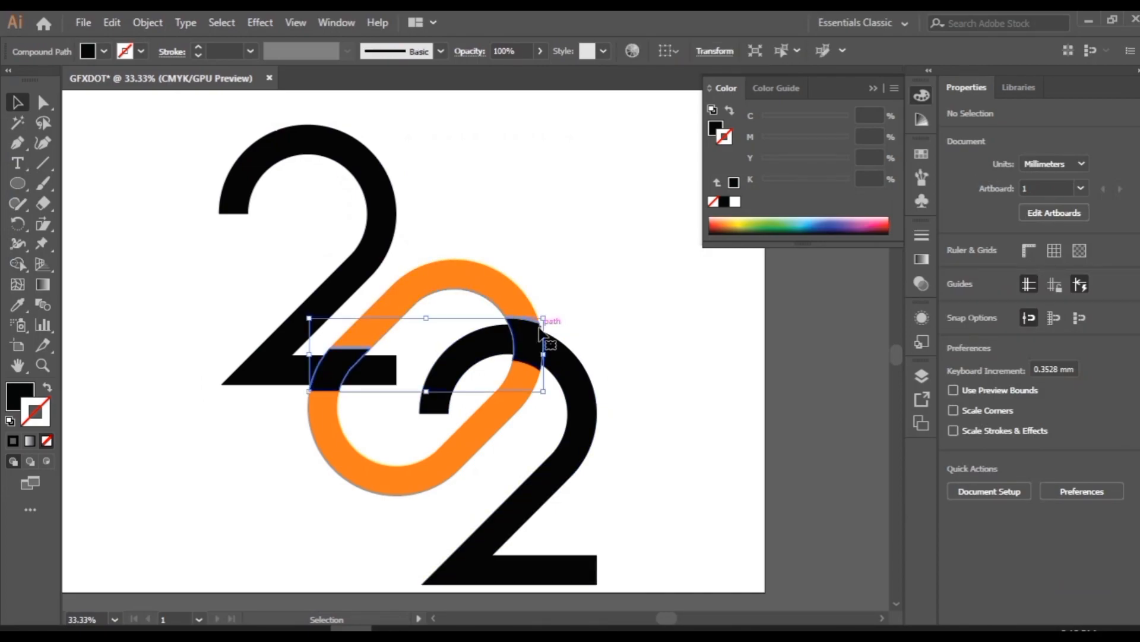
pyautogui.press('Delete')
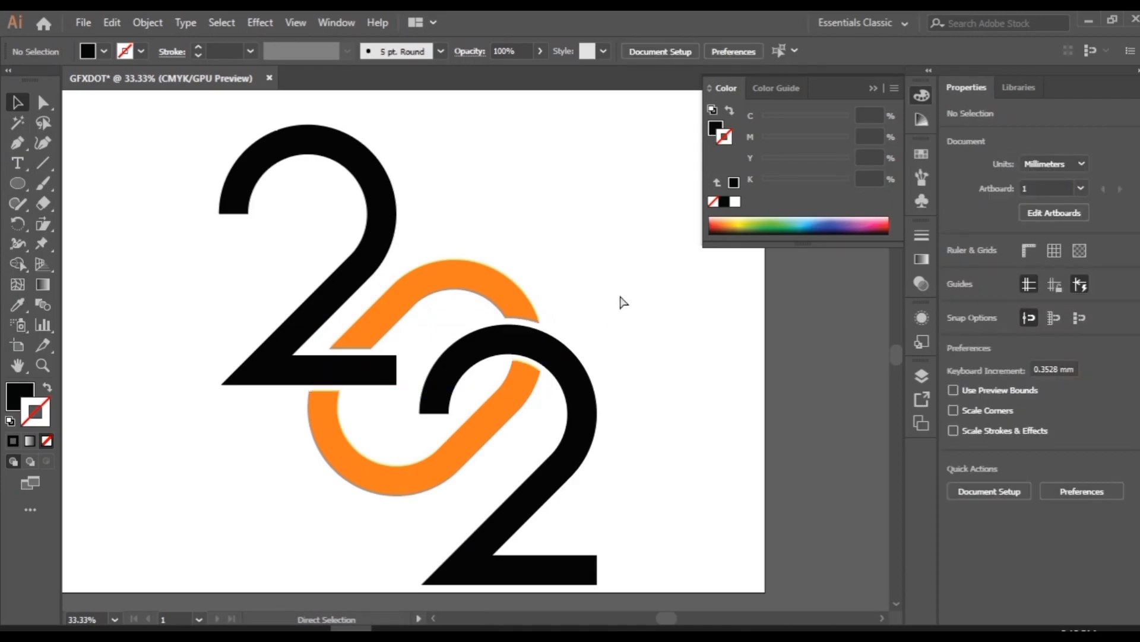
# Step: Move the whole interlaced 2-0-2 design up and to the left on the artboard
pyautogui.hotkey('ctrl', '-')
pyautogui.moveTo(212, 167); pyautogui.dragTo(622, 555)
pyautogui.moveTo(407, 380); pyautogui.dragTo(338, 297)
pyautogui.rightClick(338, 297)
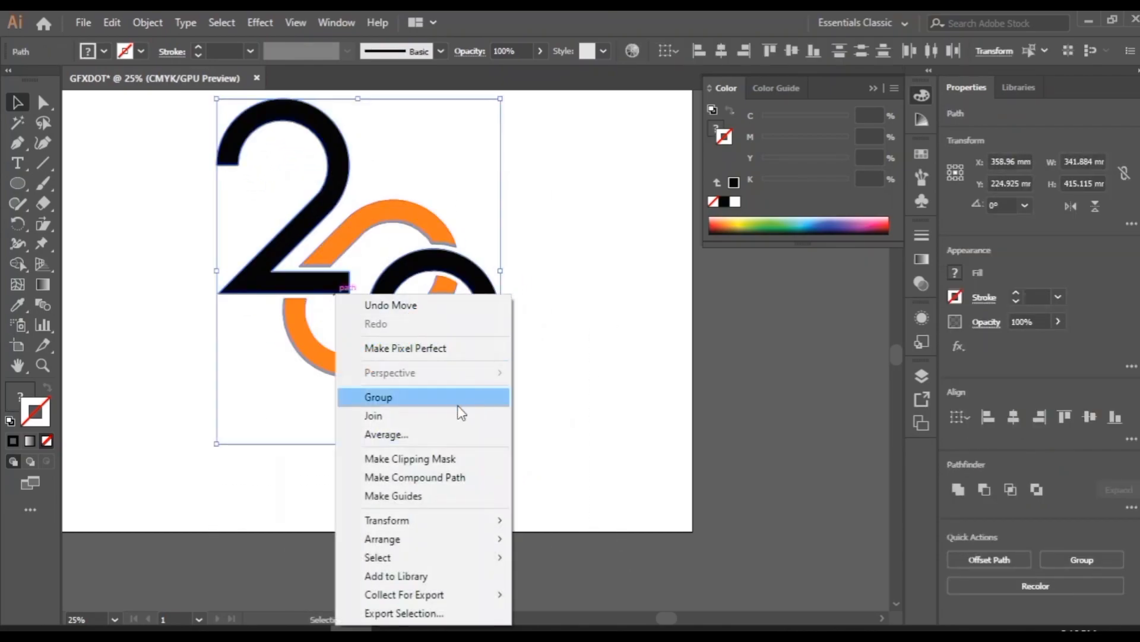
pyautogui.click(575, 394)
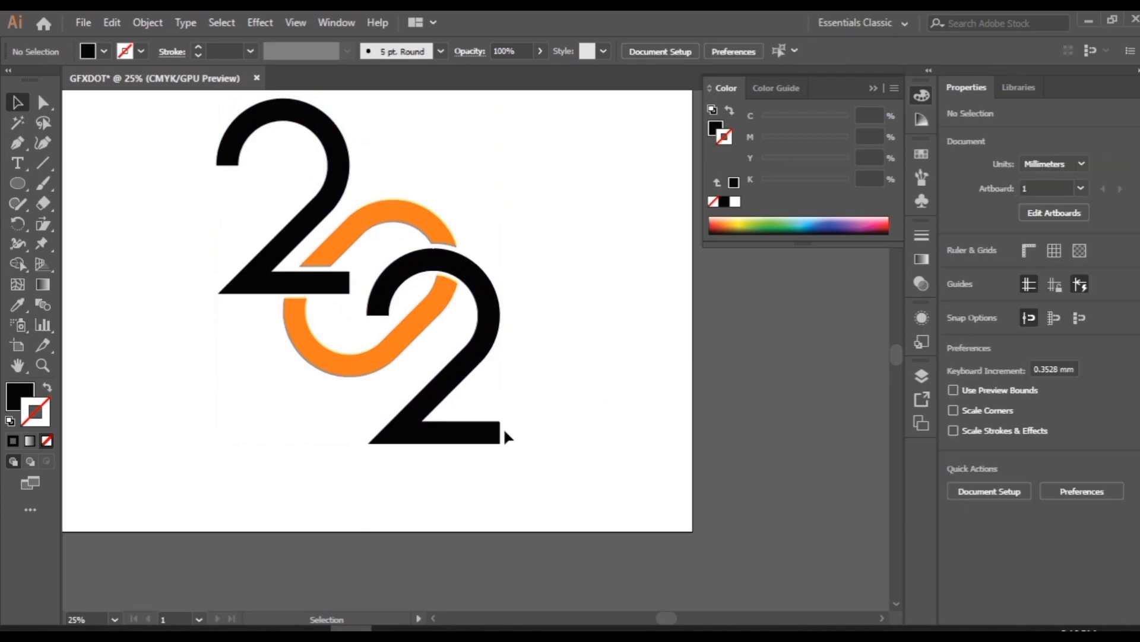
# Step: Draw two parallel vertical lines about 190 mm long and 28 mm apart at the right end of the lower 2
pyautogui.click(44, 164)
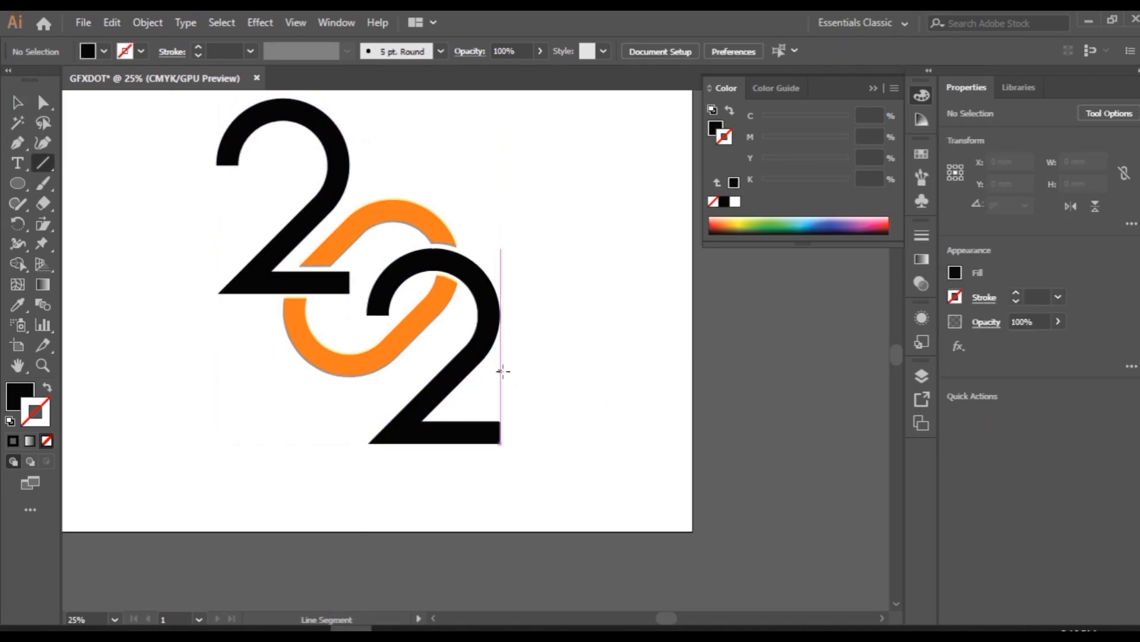
pyautogui.moveTo(501, 371); pyautogui.dragTo(511, 527)
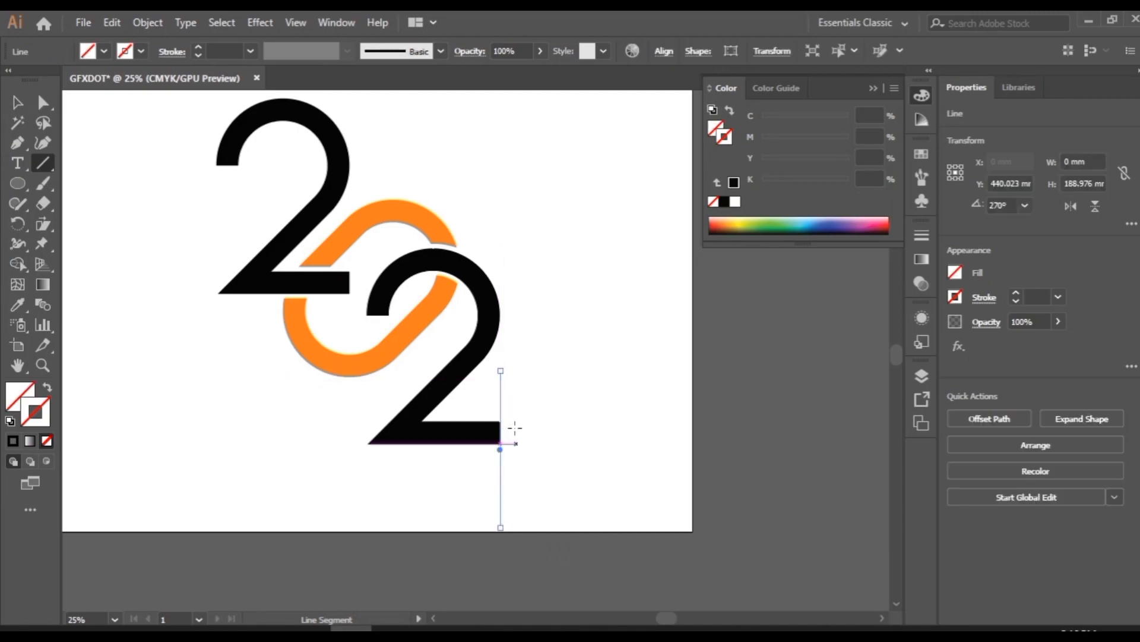
pyautogui.moveTo(523, 368); pyautogui.dragTo(535, 529)
# Step: Select both vertical lines and give them a black 1 pt stroke
pyautogui.click(17, 102)
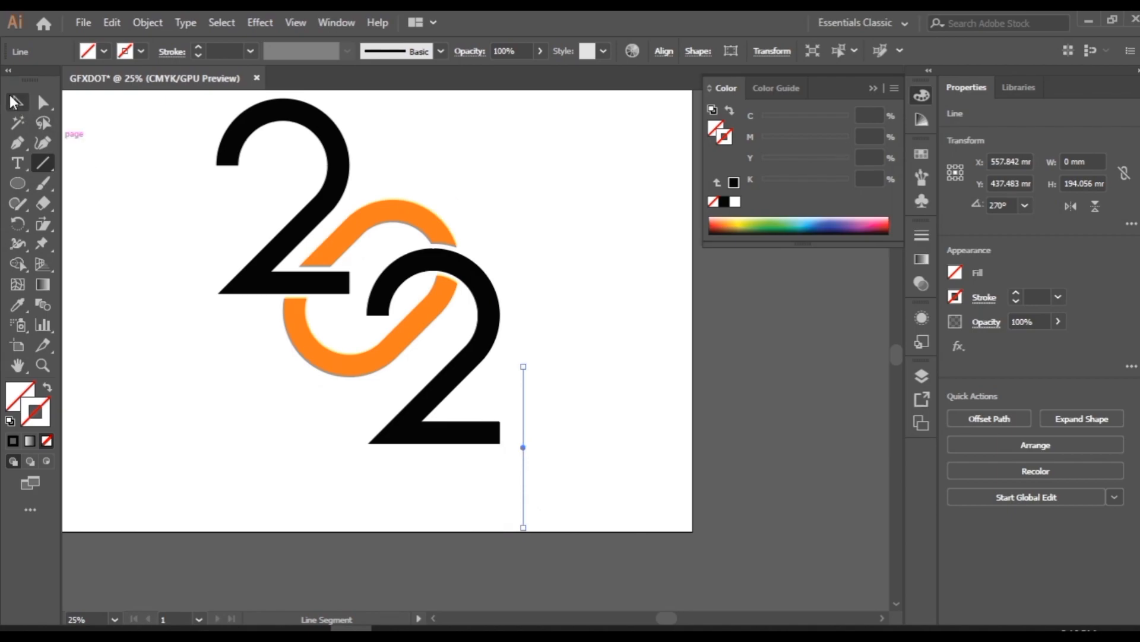
pyautogui.moveTo(434, 515); pyautogui.dragTo(432, 515)
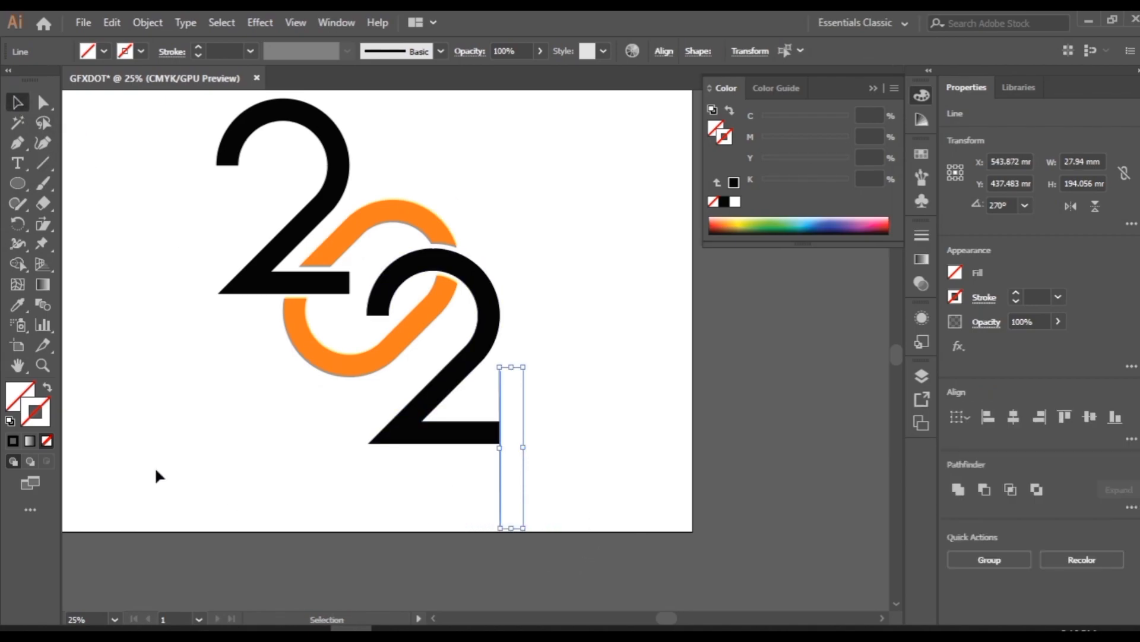
pyautogui.click(13, 440)
pyautogui.moveTo(500, 400); pyautogui.dragTo(531, 419)
pyautogui.moveTo(440, 506); pyautogui.dragTo(438, 505)
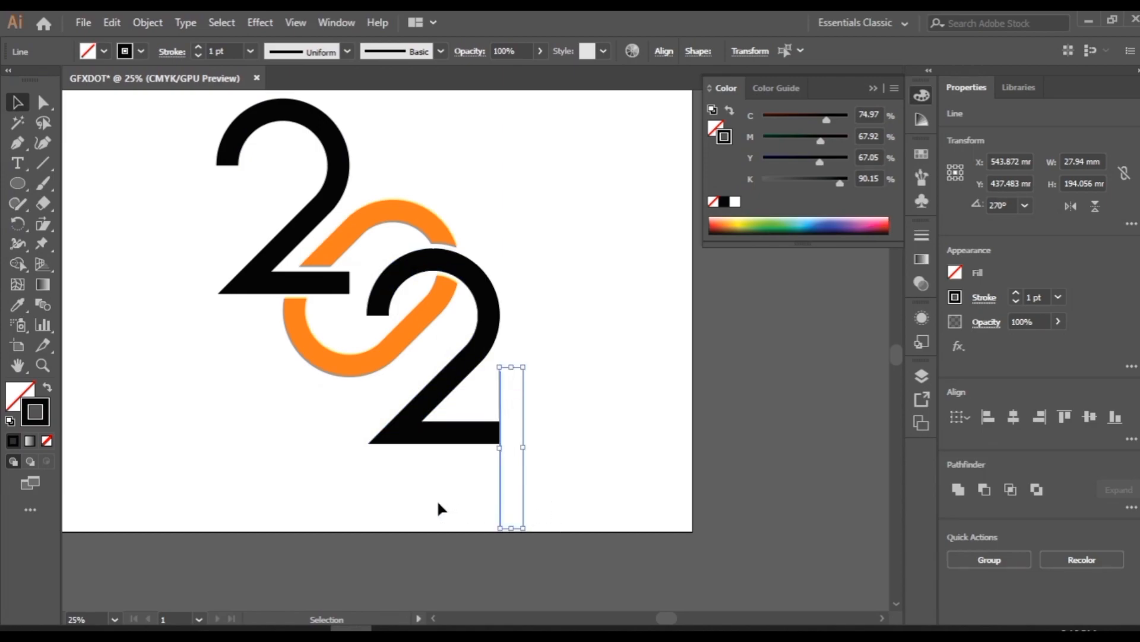
# Step: Rotate the pair of lines to about 257° and move it left so it crosses the right end of the lower 2's base
pyautogui.moveTo(532, 363)
pyautogui.mouseDown()
pyautogui.moveTo(559, 375)
pyautogui.moveTo(537, 362)
pyautogui.moveTo(544, 371)
pyautogui.mouseUp()
pyautogui.click(489, 491)
pyautogui.moveTo(454, 466); pyautogui.dragTo(585, 522)
pyautogui.moveTo(526, 365)
pyautogui.mouseDown()
pyautogui.moveTo(551, 371)
pyautogui.moveTo(547, 362)
pyautogui.mouseUp()
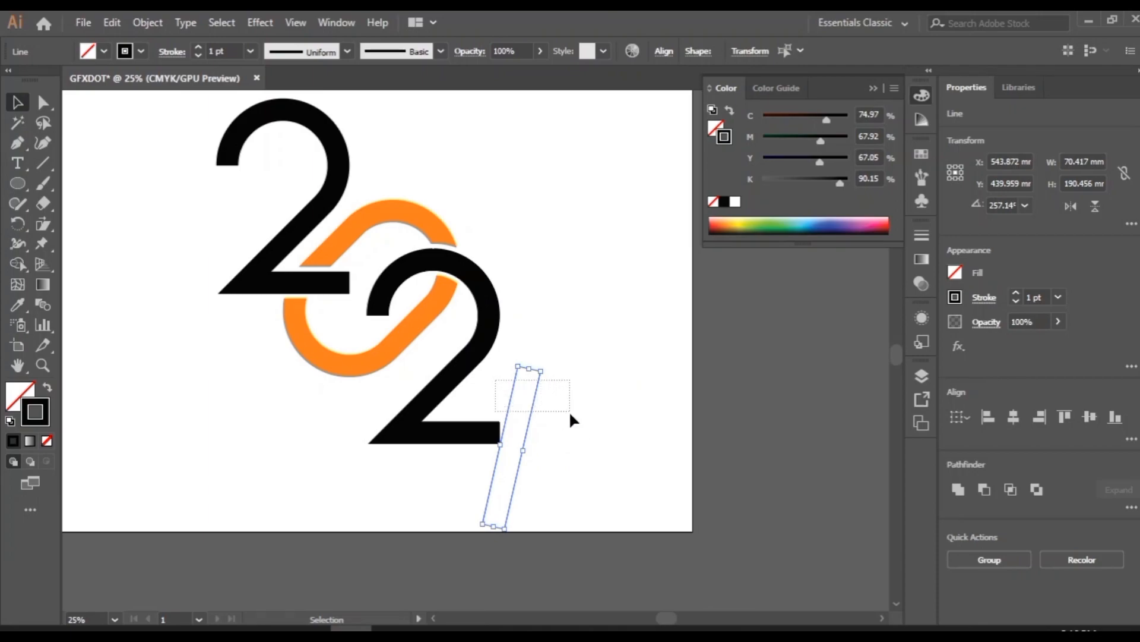
pyautogui.moveTo(512, 392)
pyautogui.mouseDown()
pyautogui.moveTo(493, 398)
pyautogui.moveTo(493, 387)
pyautogui.mouseUp()
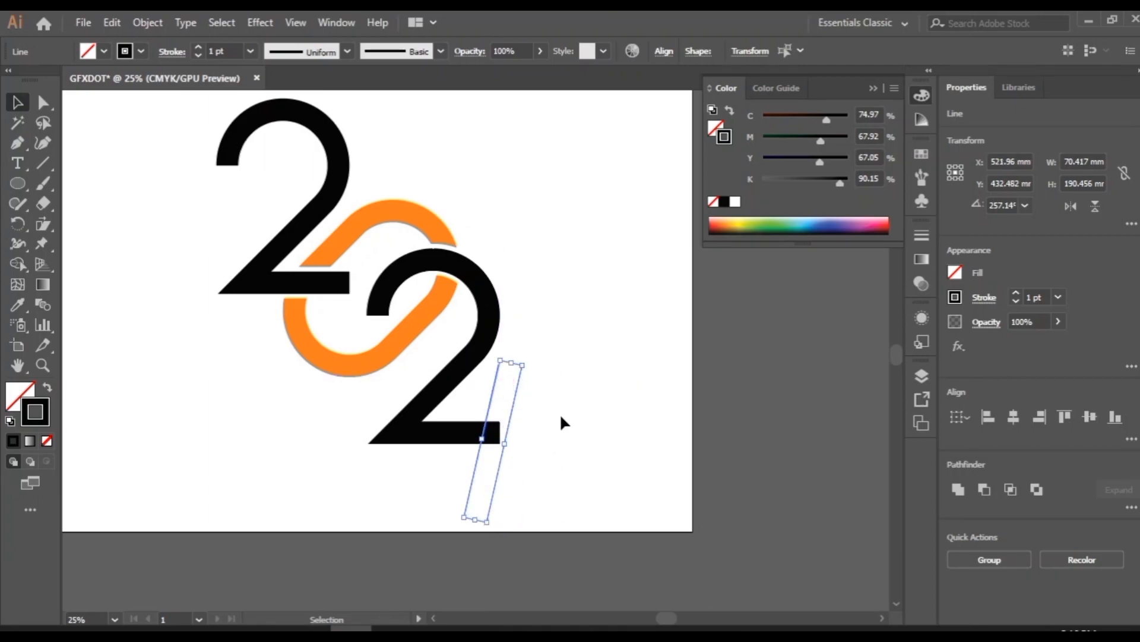
pyautogui.click(554, 397)
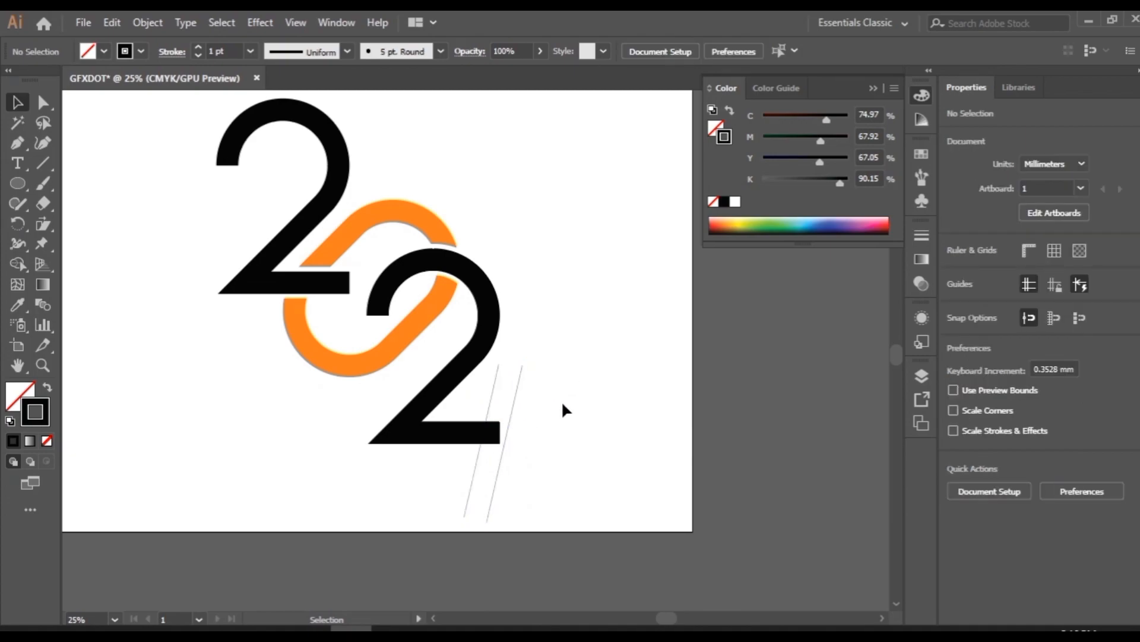
# Step: Extend the lower 2's base to the right past both slanted lines by moving its two end anchor points
pyautogui.hotkey('ctrl', '=')
pyautogui.hotkey('ctrl', '=')
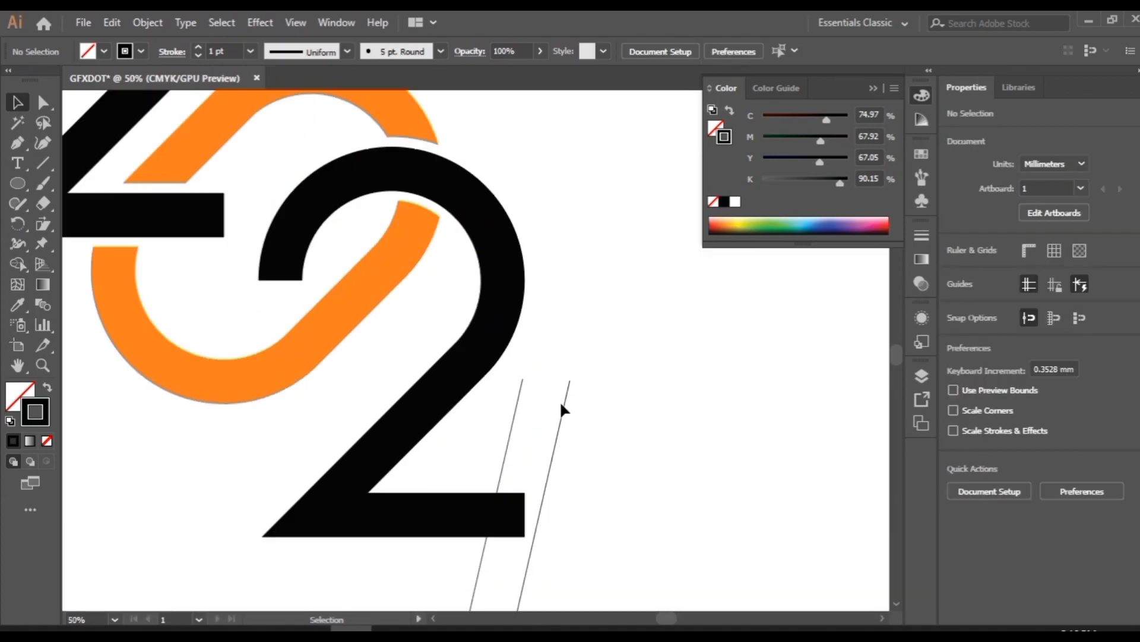
pyautogui.moveTo(614, 448); pyautogui.dragTo(487, 281)
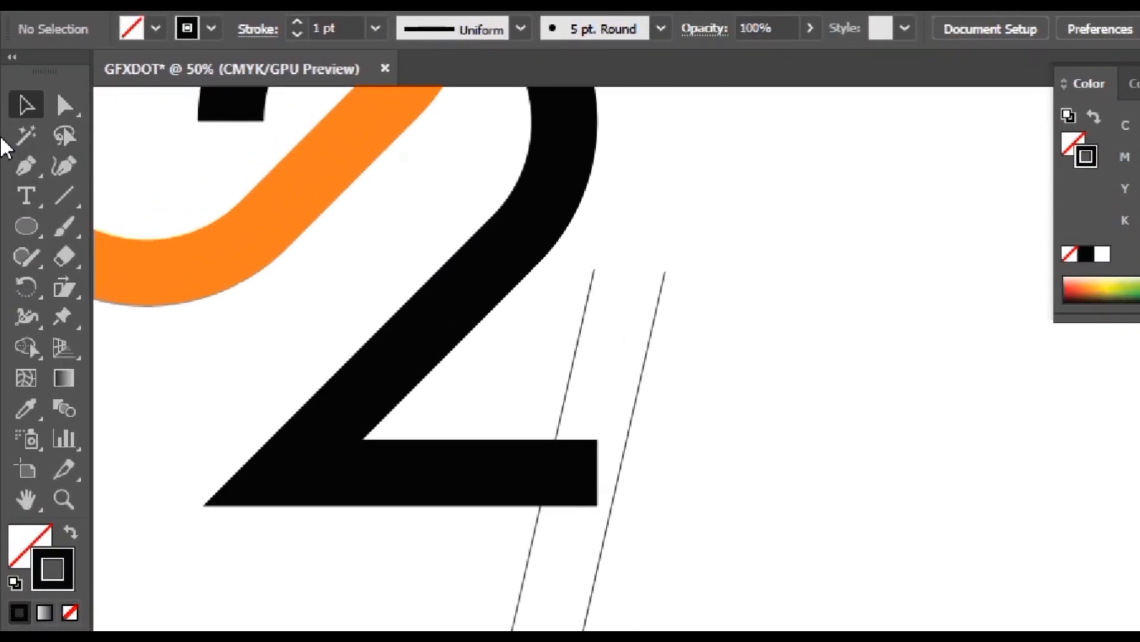
pyautogui.click(64, 105)
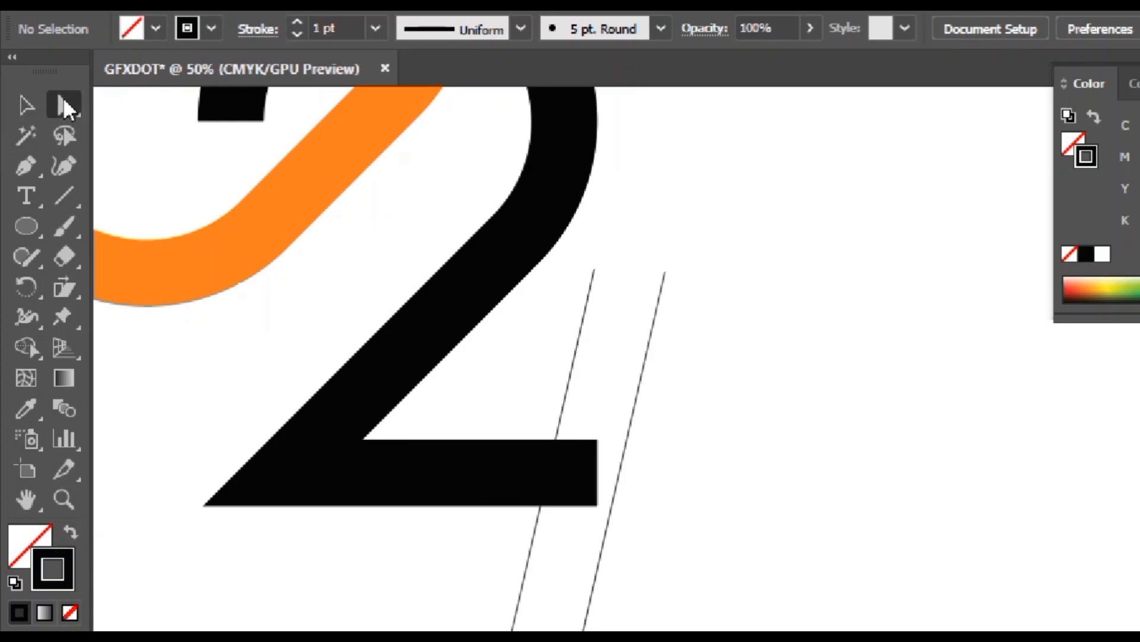
pyautogui.click(597, 442)
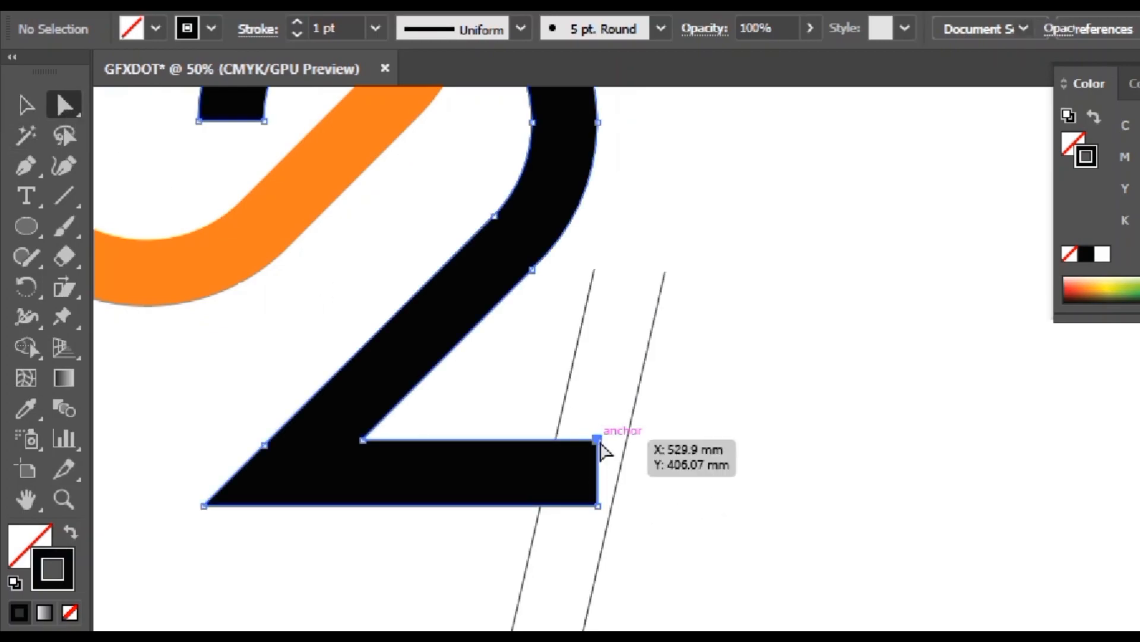
pyautogui.click(598, 506)
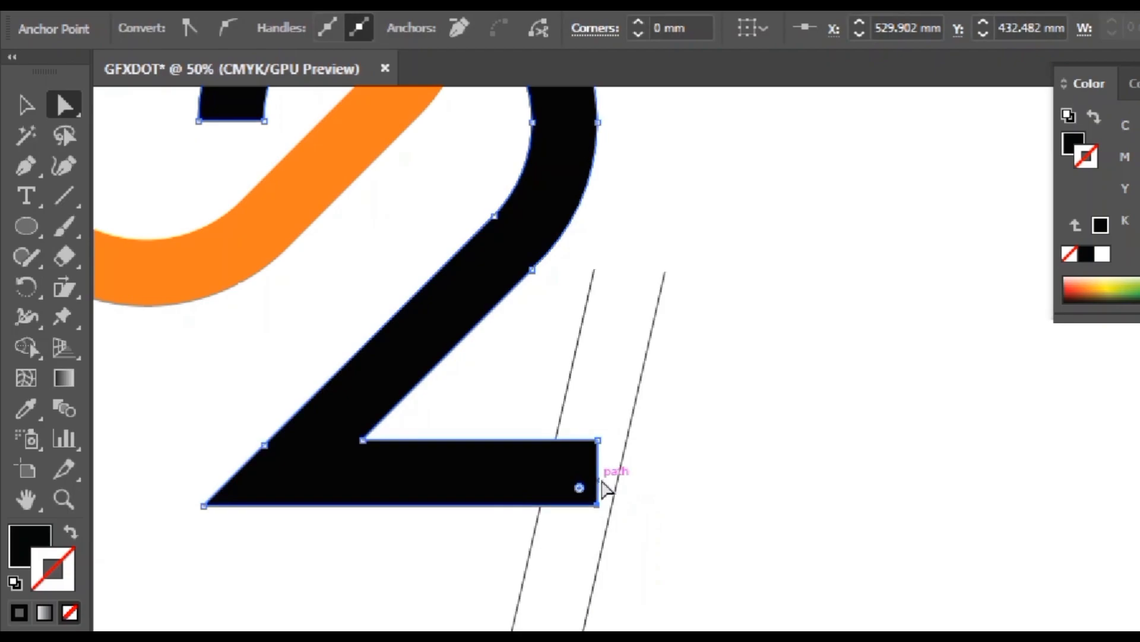
pyautogui.keyDown('shift'); pyautogui.click(599, 443); pyautogui.keyUp('shift')
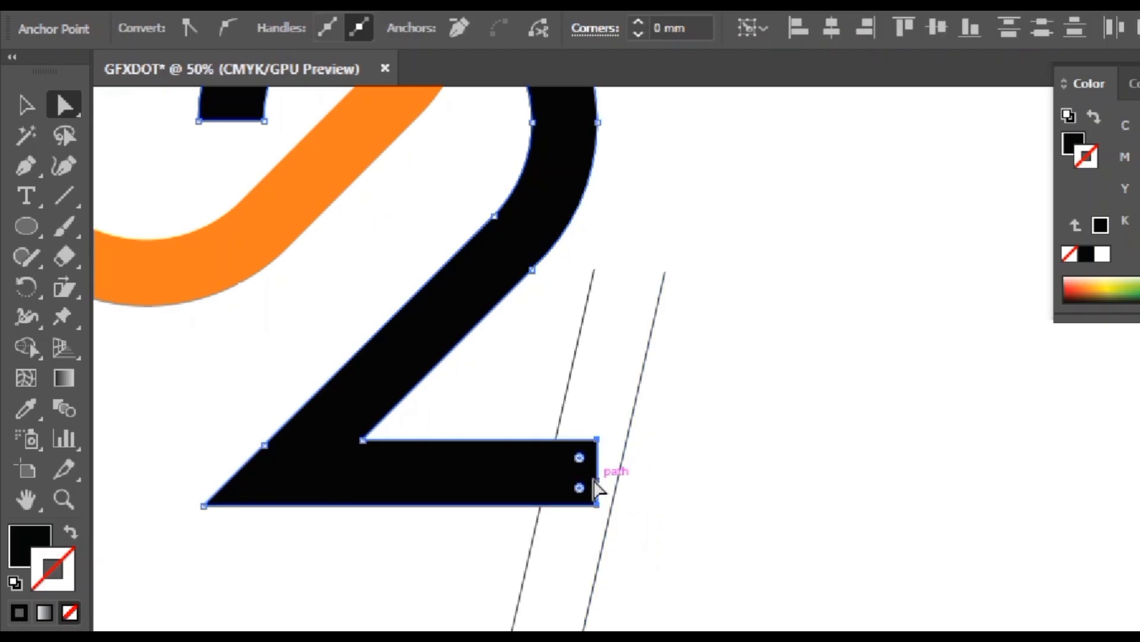
pyautogui.moveTo(604, 478); pyautogui.dragTo(733, 479)
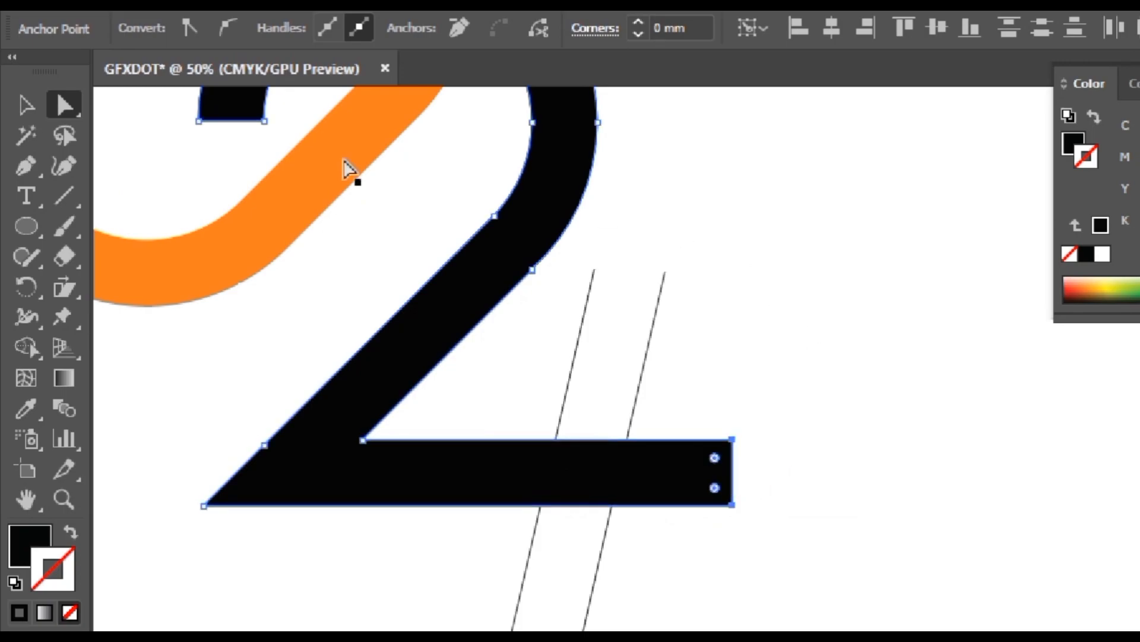
# Step: Draw horizontal lines across the upper and lower ends of the two slanted lines to close off the 4's stem
pyautogui.click(62, 197)
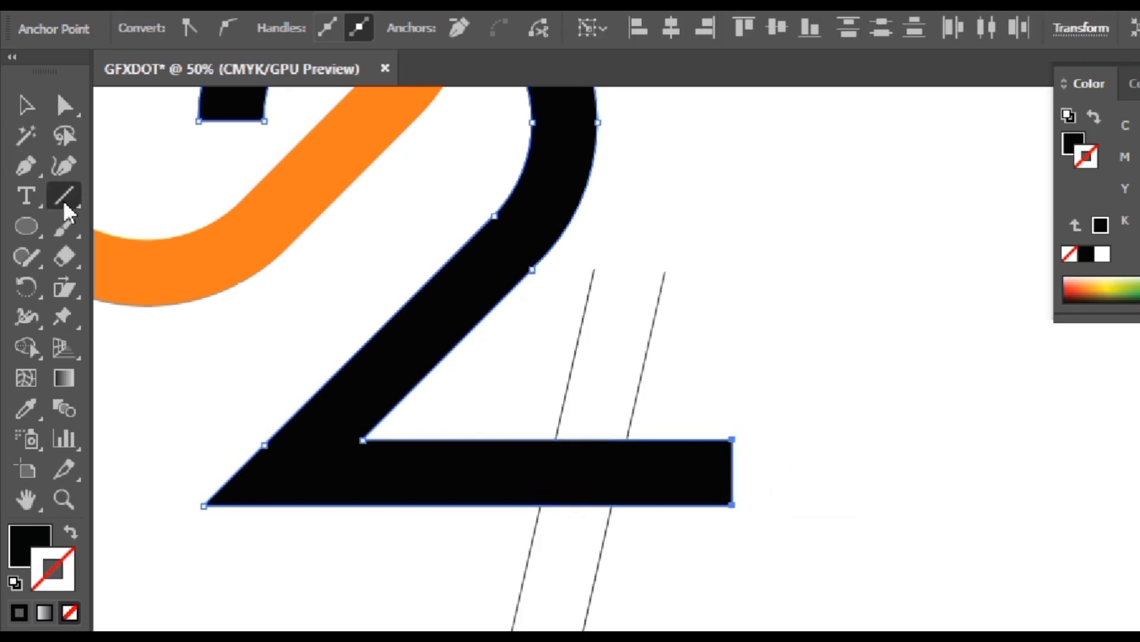
pyautogui.moveTo(354, 282); pyautogui.dragTo(695, 305)
pyautogui.scroll(-5, 700, 306)
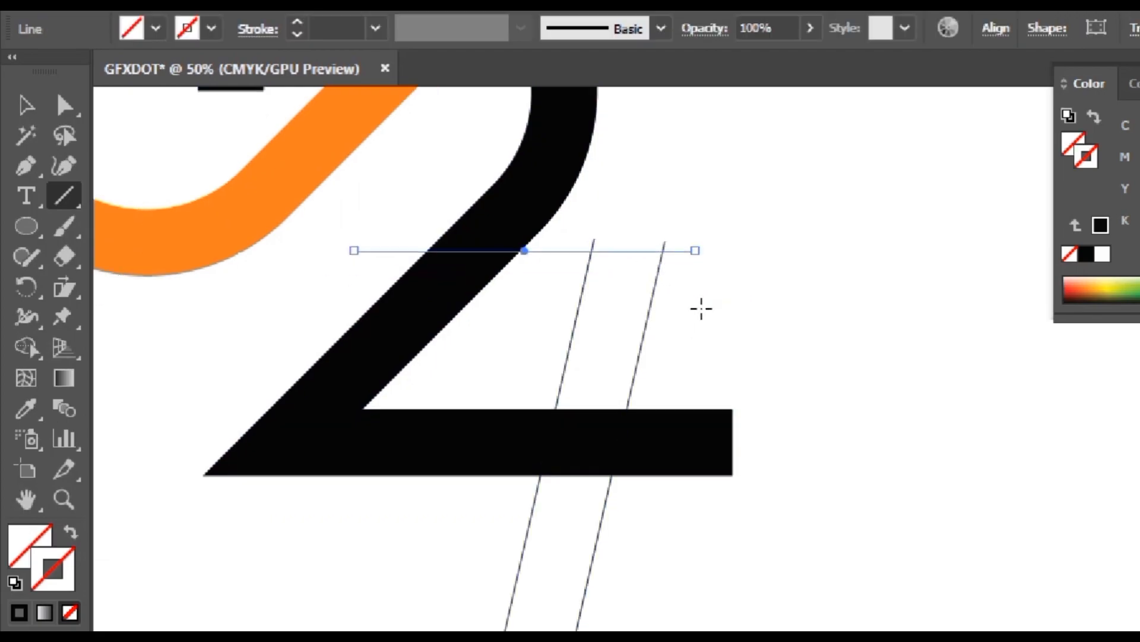
pyautogui.moveTo(396, 462); pyautogui.dragTo(637, 472)
pyautogui.scroll(5, 621, 471)
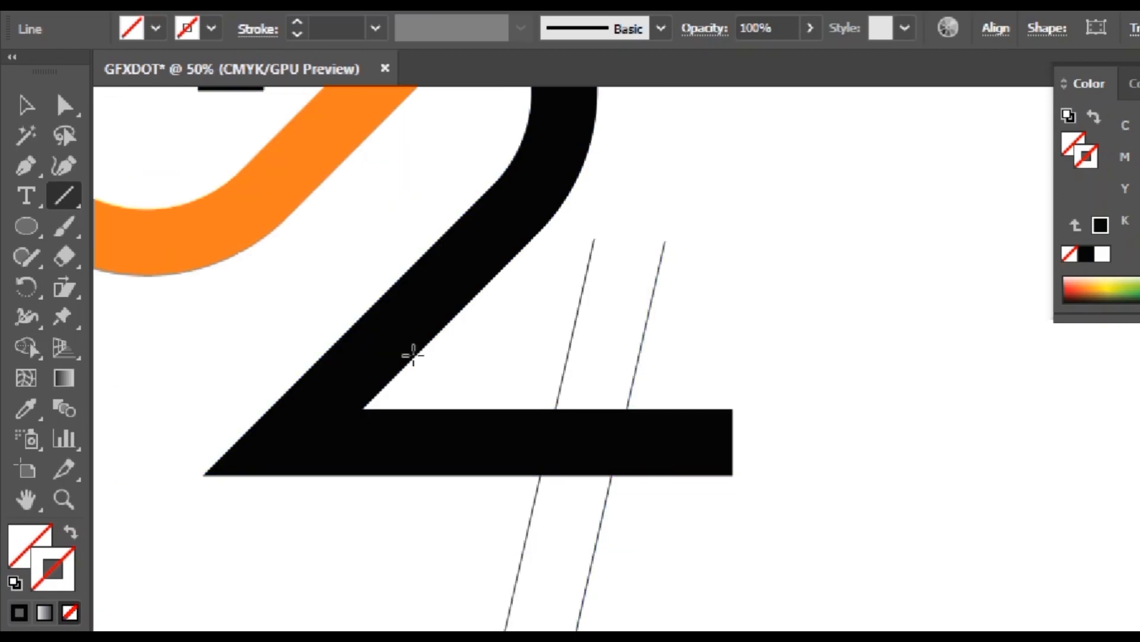
# Step: Select the lower 2 with the crossing lines for the Shape Builder tool and set an orange fill of C 0, M 61.93, Y 100, K 0
pyautogui.click(18, 106)
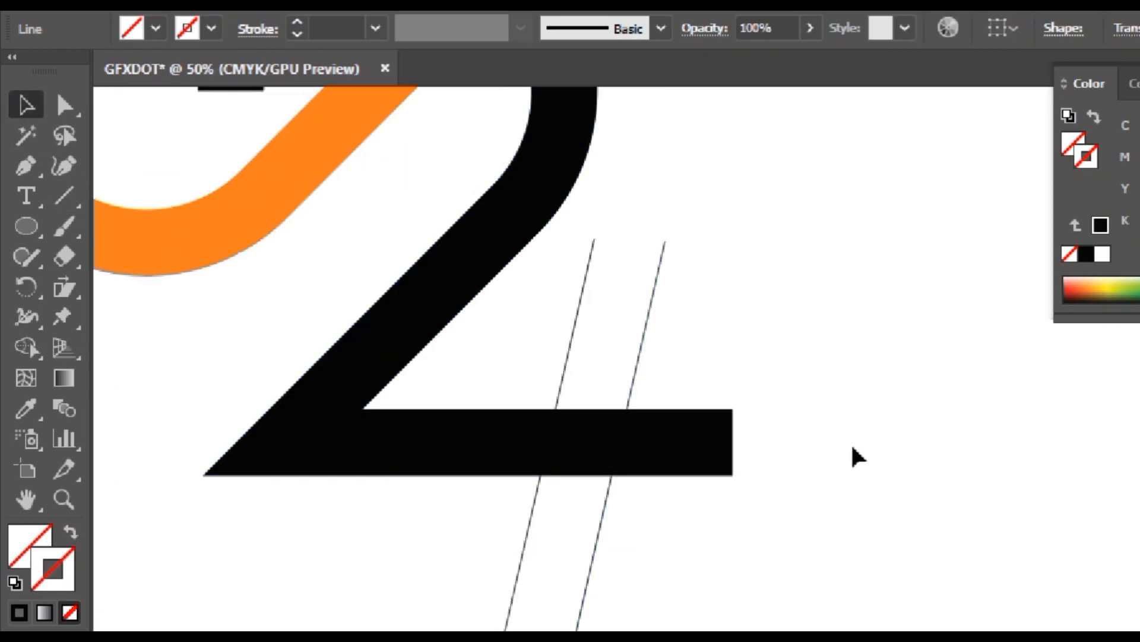
pyautogui.hotkey('ctrl', '-')
pyautogui.moveTo(884, 521)
pyautogui.mouseDown()
pyautogui.moveTo(756, 415)
pyautogui.moveTo(594, 249)
pyautogui.mouseUp()
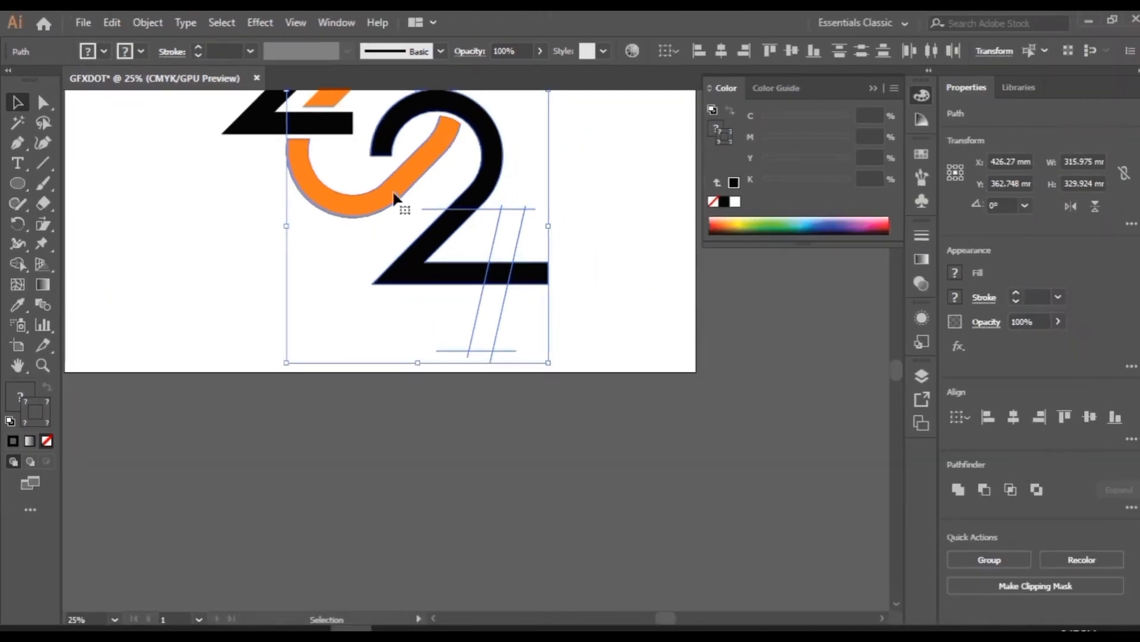
pyautogui.press('space')
pyautogui.moveTo(548, 217); pyautogui.dragTo(528, 300)
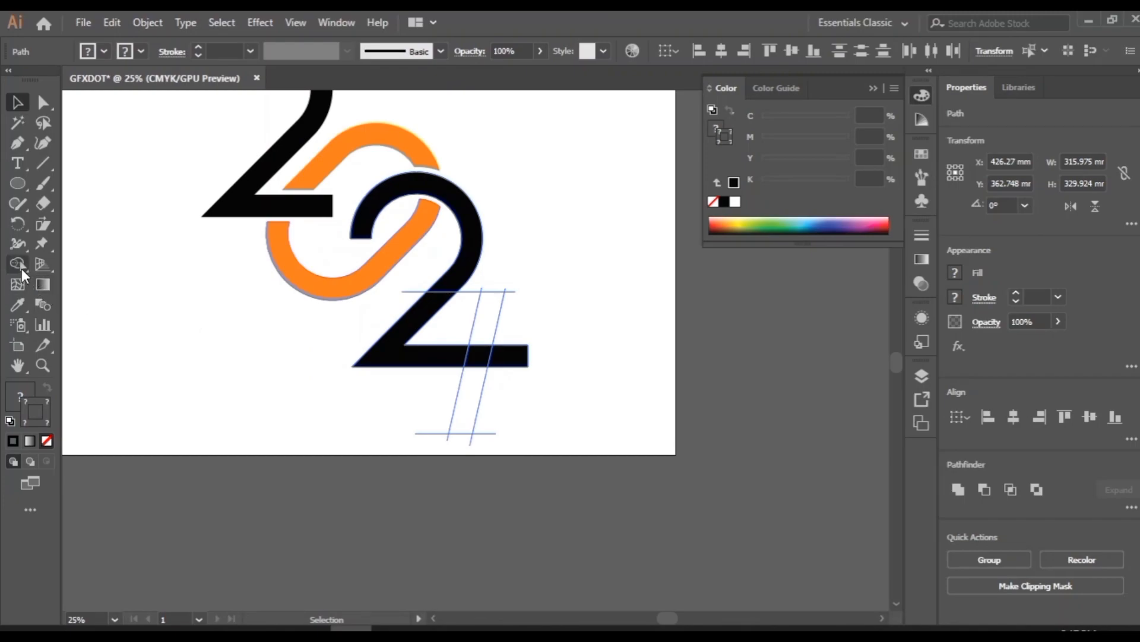
pyautogui.click(17, 264)
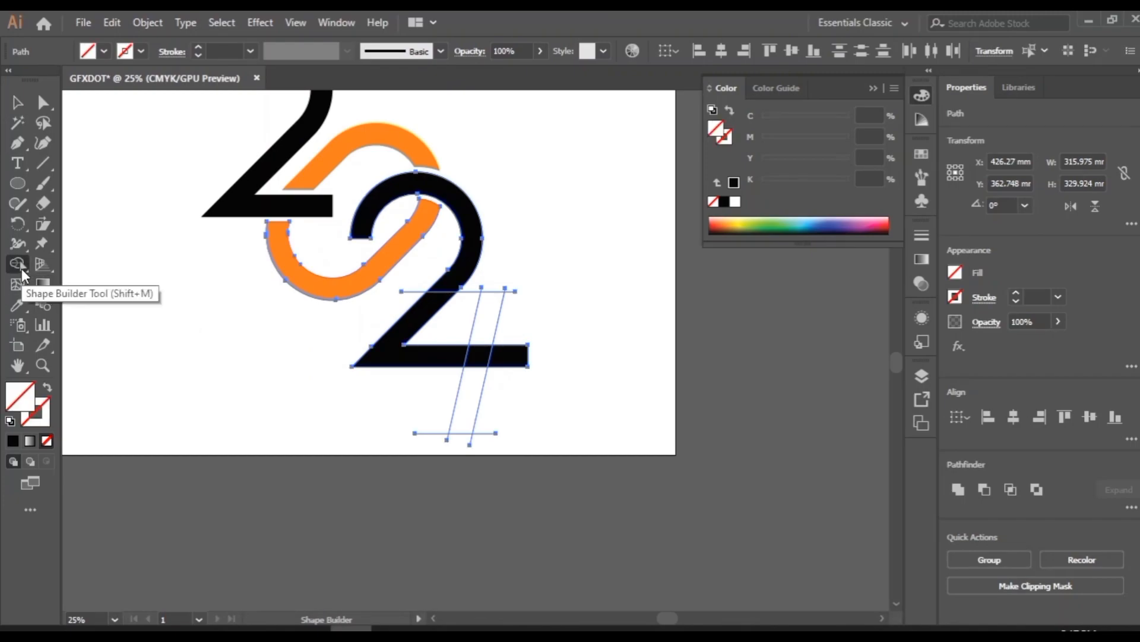
pyautogui.doubleClick(22, 402)
pyautogui.moveTo(264, 324); pyautogui.dragTo(315, 188)
# Step: Fill the lower 2, its extended base and the slanted stem of the 4 with orange using Shape Builder, and deselect
pyautogui.click(464, 212)
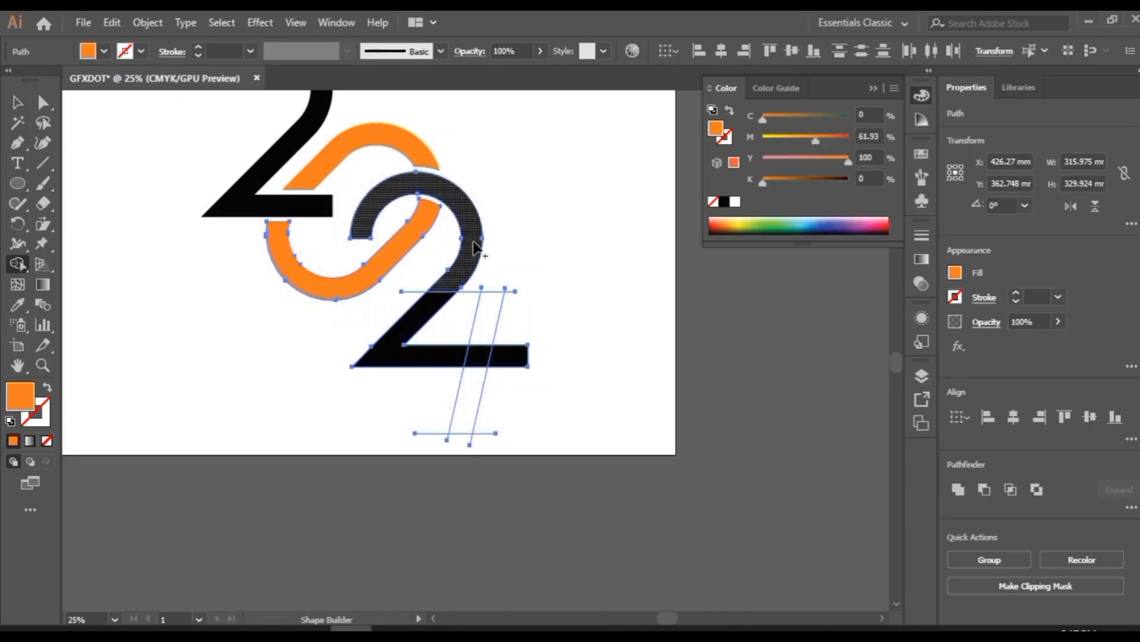
pyautogui.moveTo(474, 266)
pyautogui.mouseDown()
pyautogui.moveTo(406, 316)
pyautogui.moveTo(397, 343)
pyautogui.moveTo(428, 360)
pyautogui.moveTo(508, 353)
pyautogui.moveTo(485, 338)
pyautogui.moveTo(466, 389)
pyautogui.mouseUp()
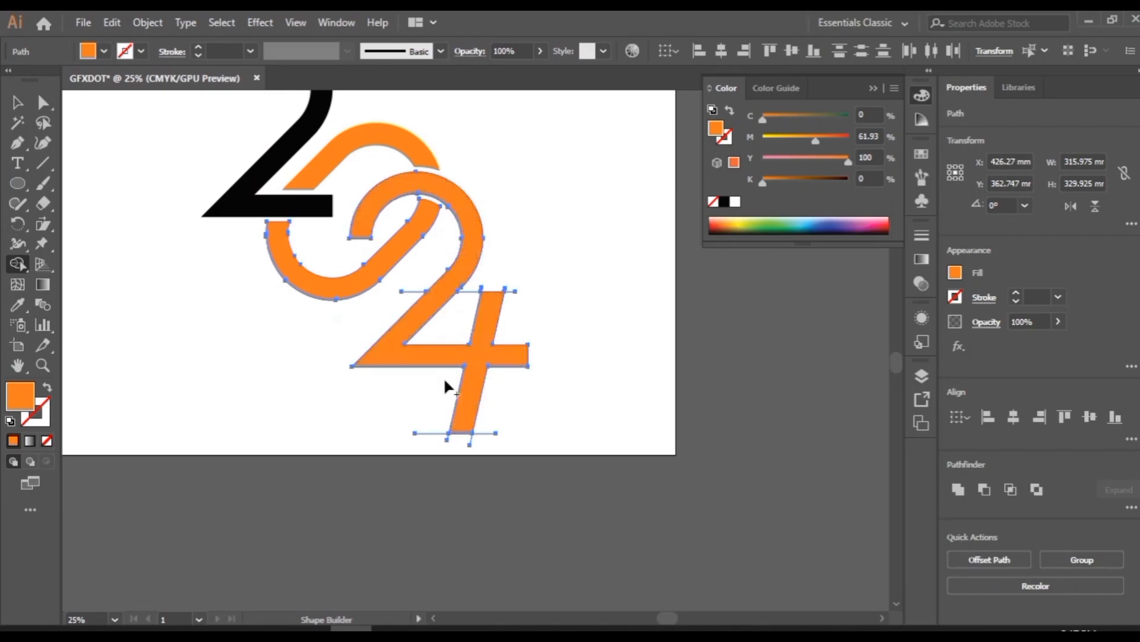
pyautogui.click(15, 104)
pyautogui.click(93, 274)
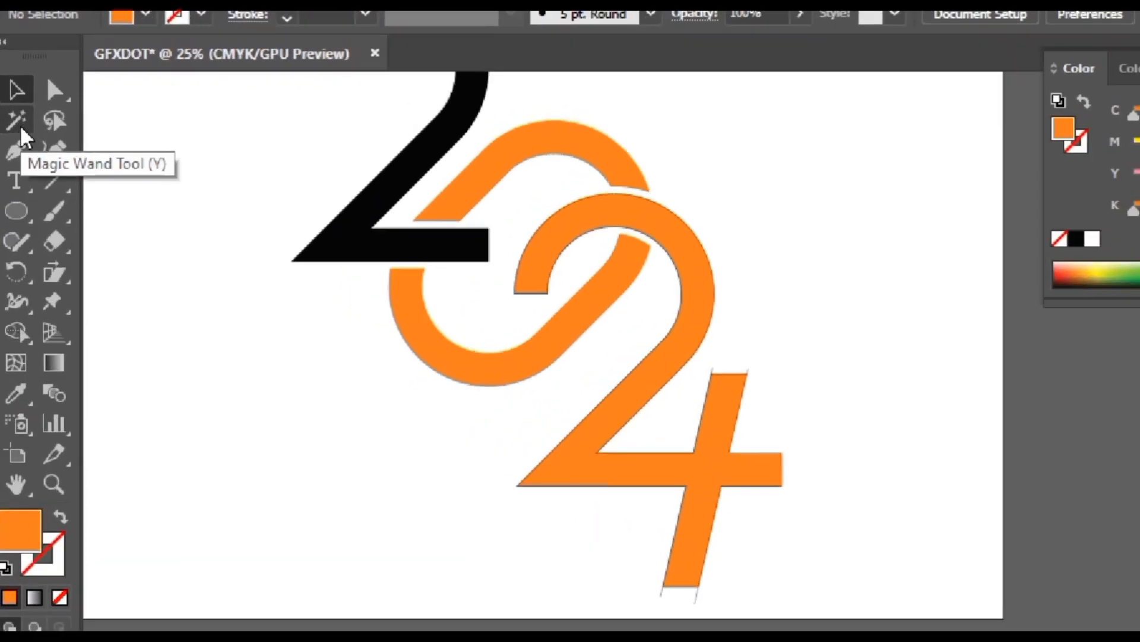
# Step: Select the leftover thin construction lines around the 4 with the Magic Wand, delete them, and deselect
pyautogui.click(25, 120)
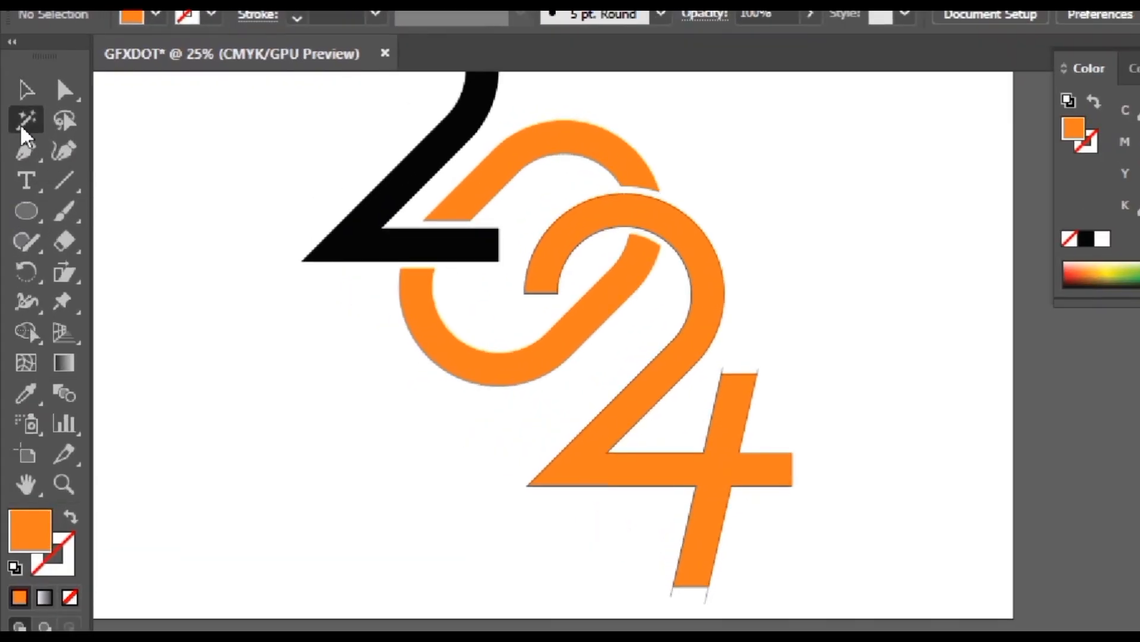
pyautogui.scroll(-3, 817, 527)
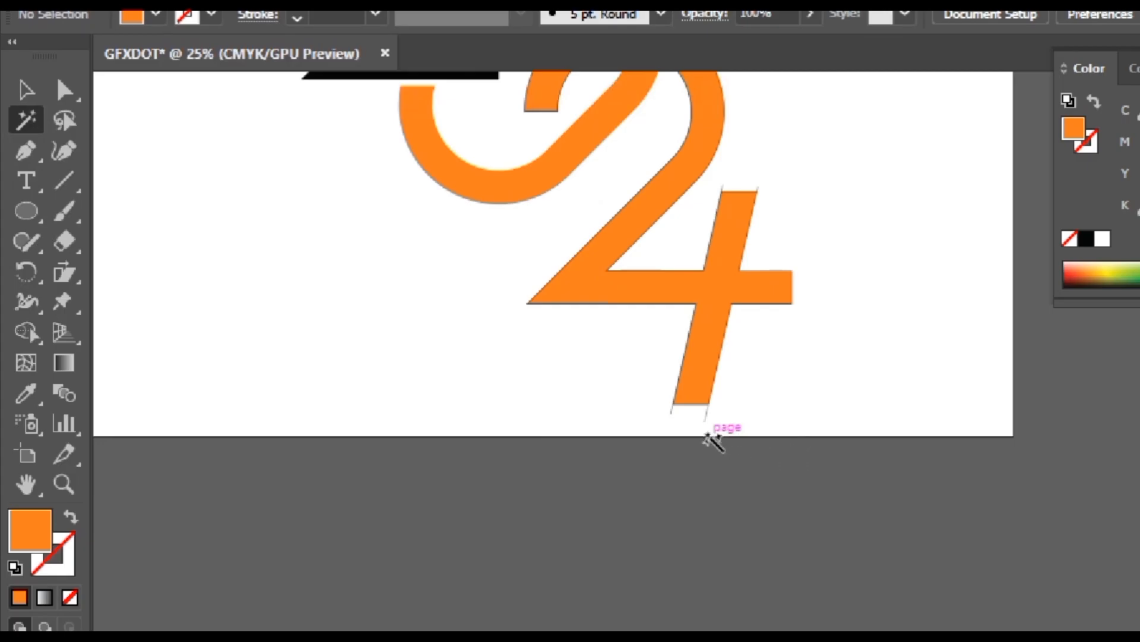
pyautogui.click(705, 420)
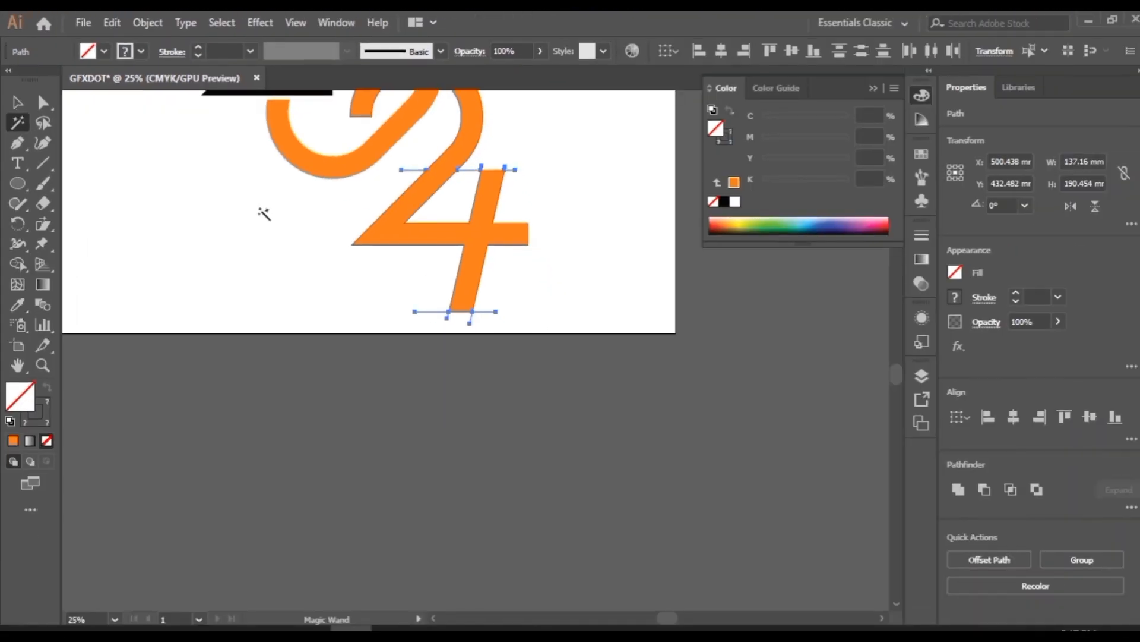
pyautogui.click(264, 214)
pyautogui.click(18, 102)
pyautogui.scroll(5, 376, 270)
pyautogui.hscroll(-1, 390, 329)
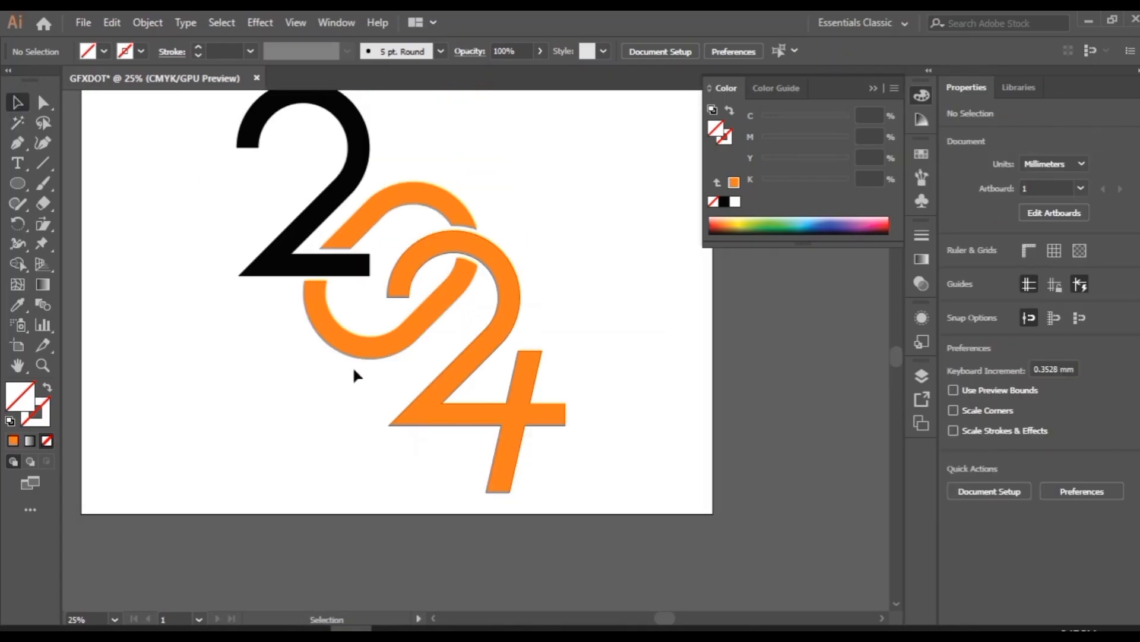
# Step: Give all the 2024 numerals the same orange fill of C 0, M 61.93, Y 100, K 0 with no stroke, and deselect
pyautogui.moveTo(265, 183); pyautogui.dragTo(586, 486)
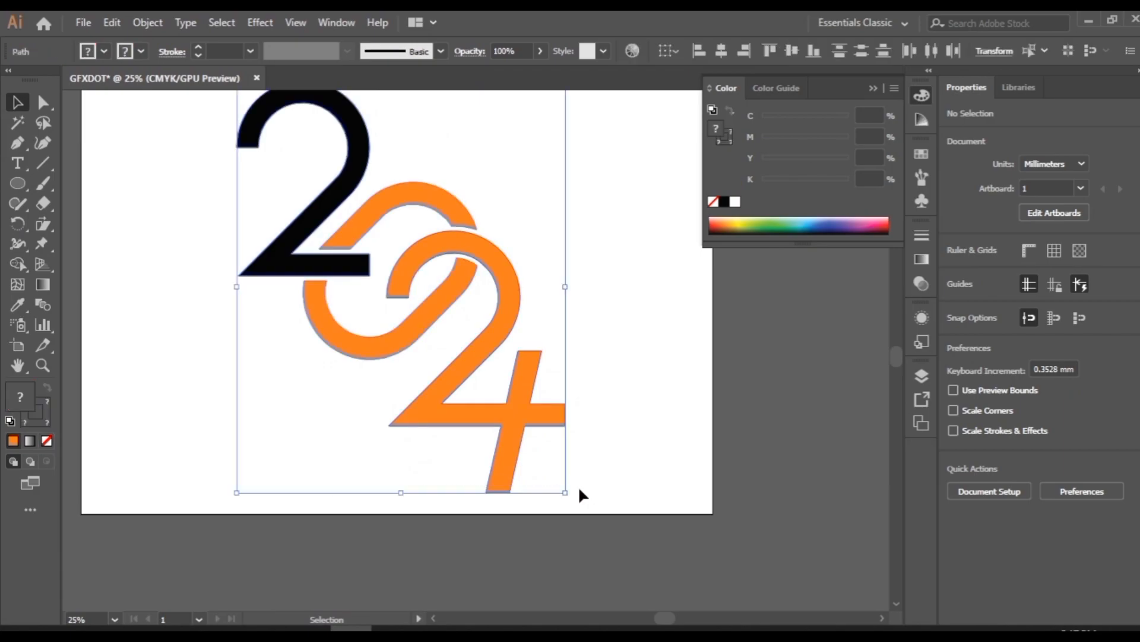
pyautogui.click(46, 440)
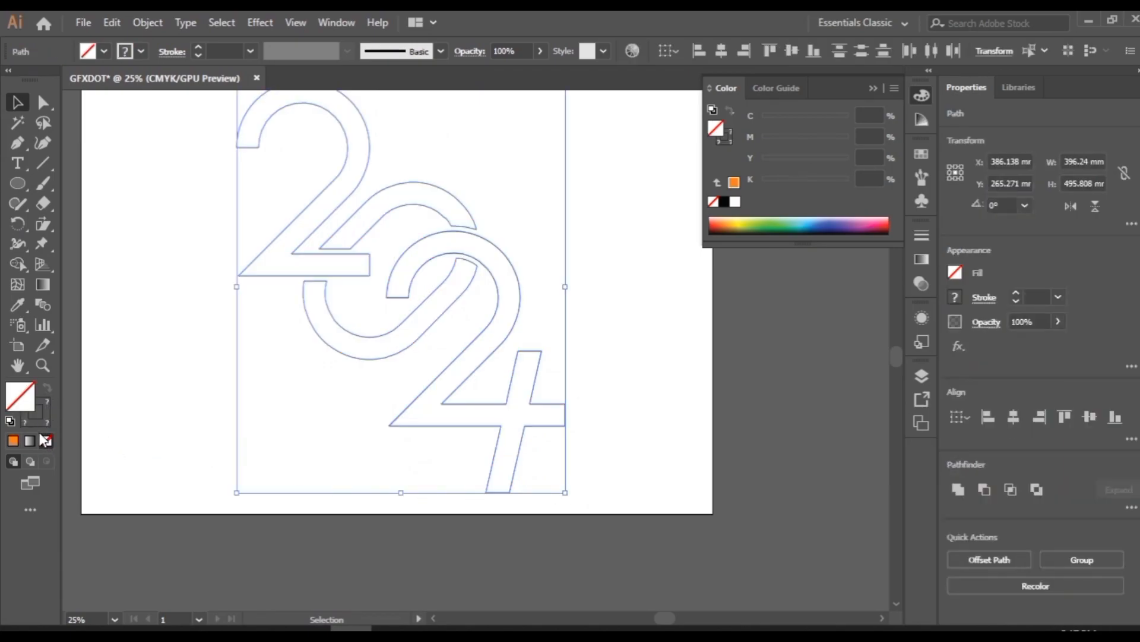
pyautogui.click(12, 440)
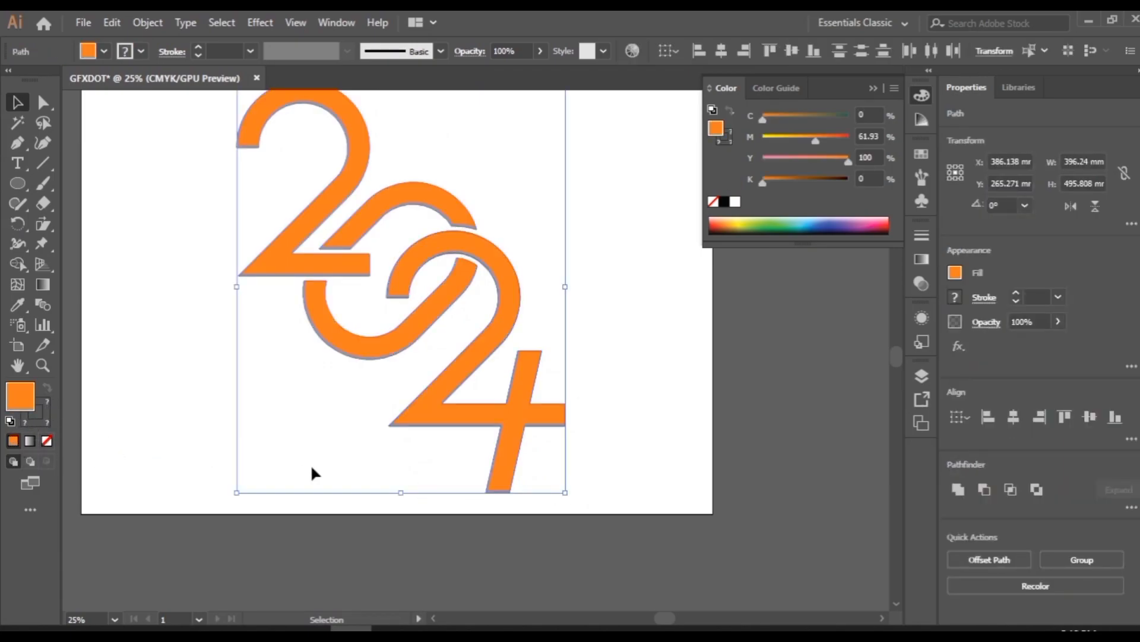
pyautogui.click(35, 418)
pyautogui.click(47, 440)
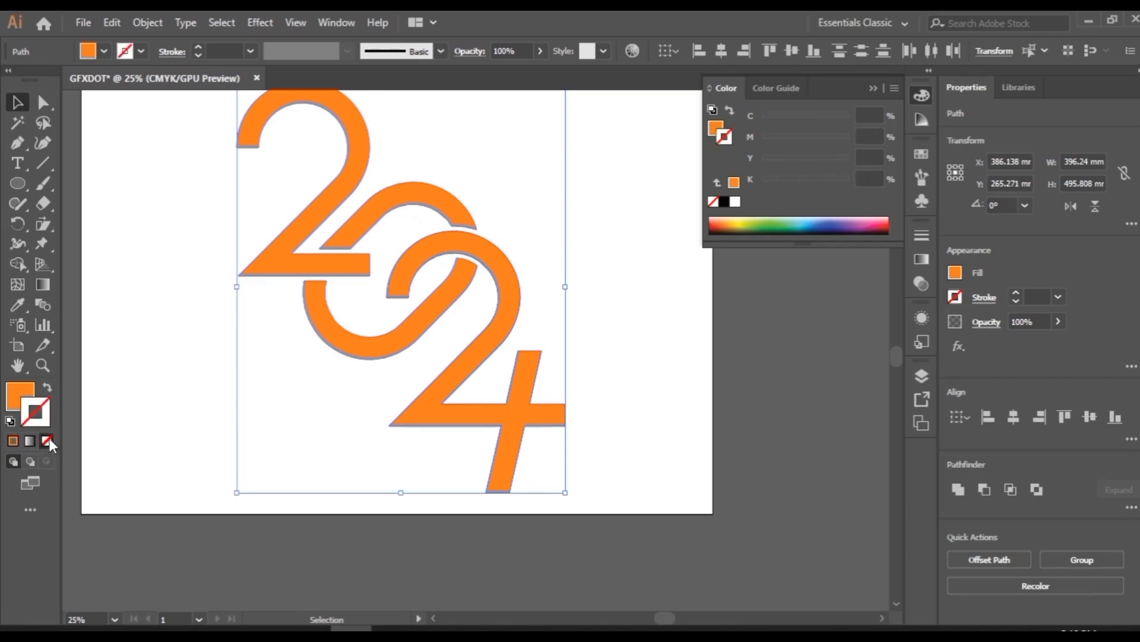
pyautogui.click(604, 319)
pyautogui.scroll(2, 612, 324)
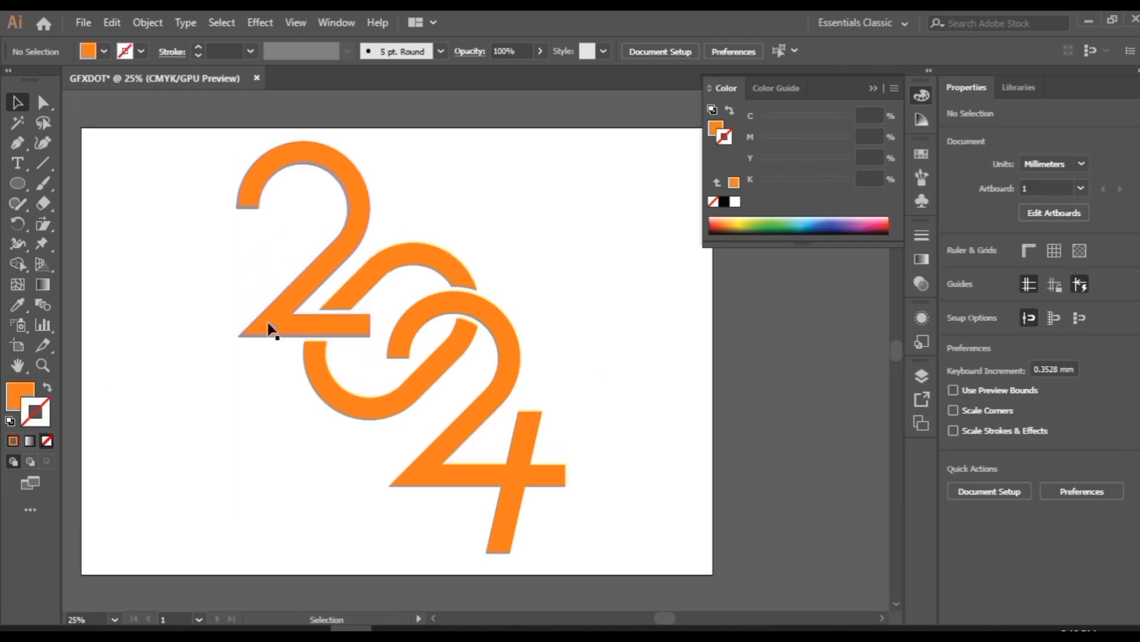
# Step: Group all the numeral shapes and scale the group down proportionally about its centre to under half its size
pyautogui.click(26, 186)
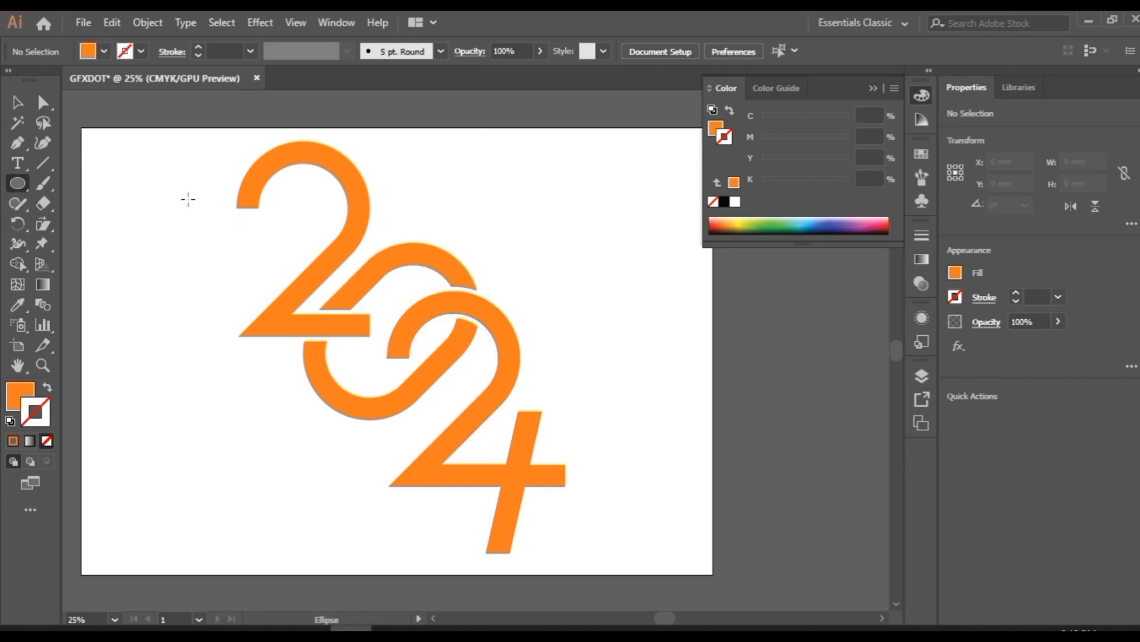
pyautogui.click(17, 103)
pyautogui.moveTo(218, 159); pyautogui.dragTo(593, 551)
pyautogui.rightClick(458, 308)
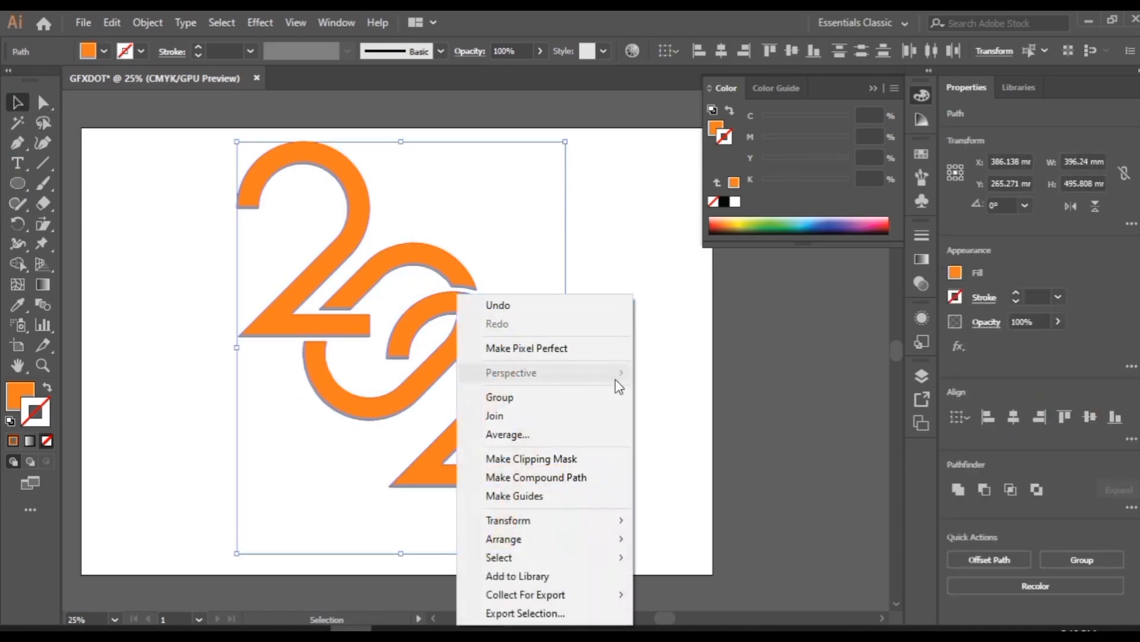
pyautogui.click(557, 398)
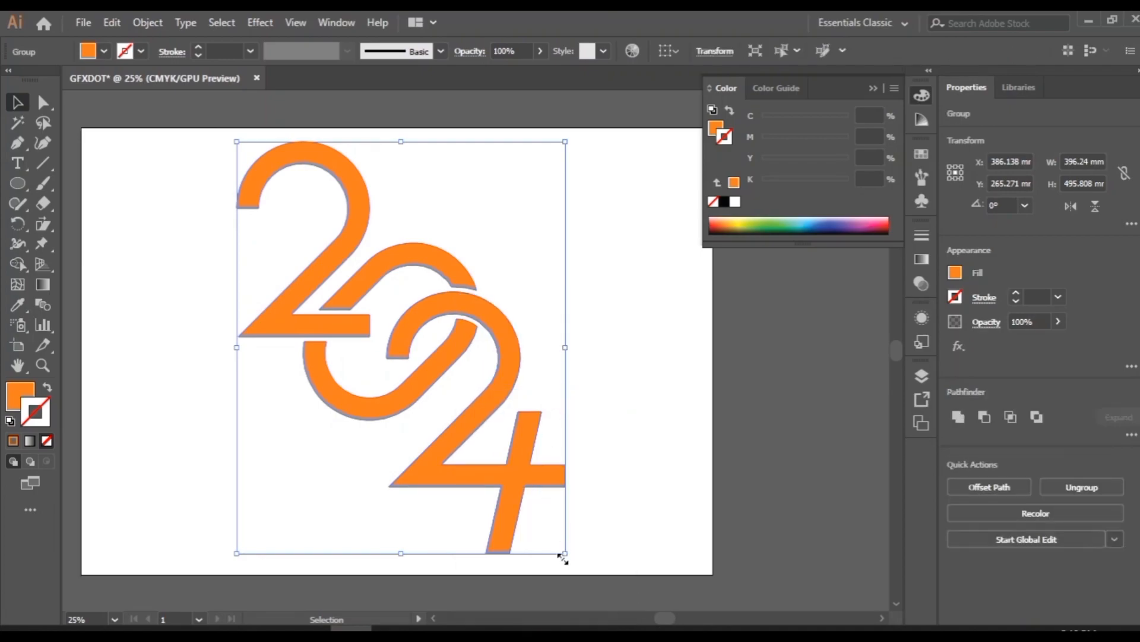
pyautogui.moveTo(565, 553); pyautogui.dragTo(447, 346)
pyautogui.click(537, 416)
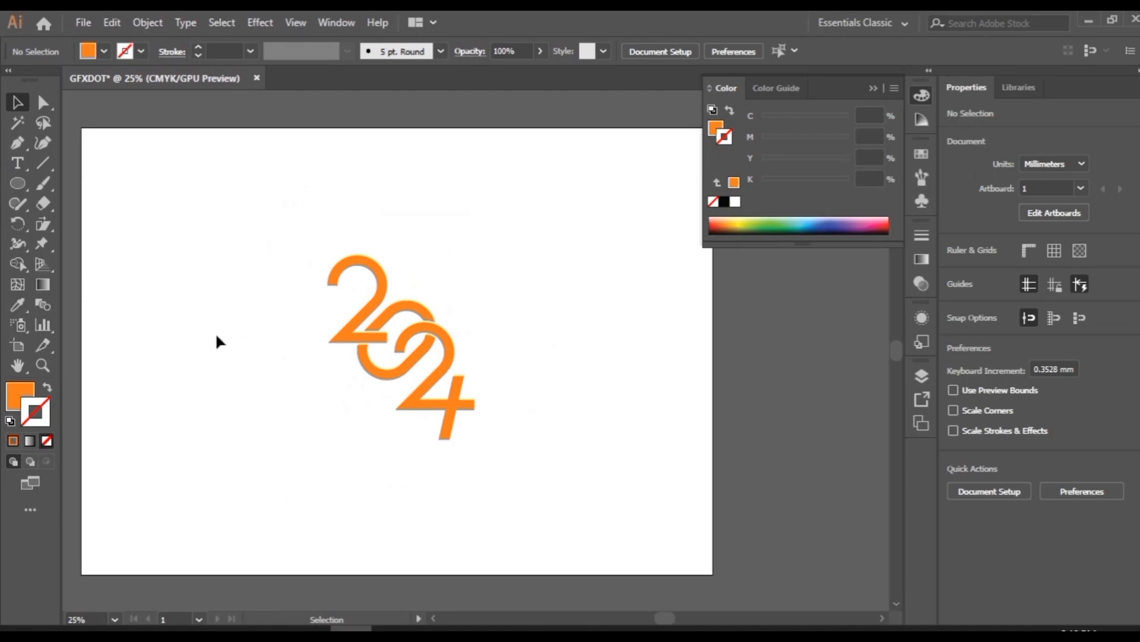
# Step: Draw a circle about 276 mm in diameter centred on the 2024 group and fill it with red FF2732
pyautogui.click(24, 187)
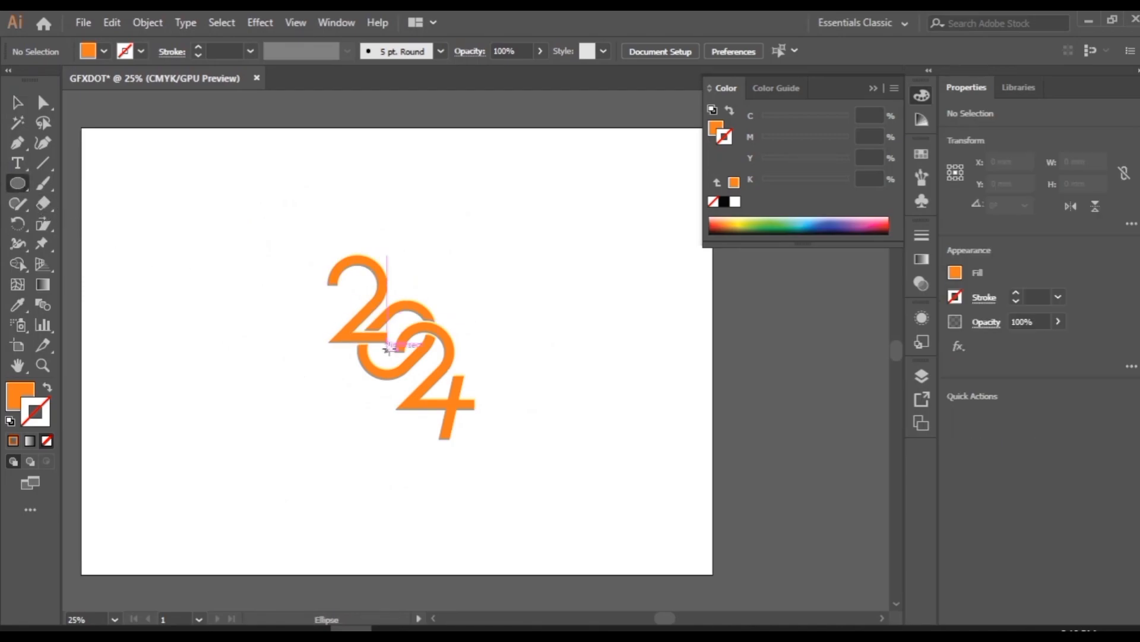
pyautogui.moveTo(400, 347)
pyautogui.mouseDown()
pyautogui.moveTo(476, 420)
pyautogui.moveTo(488, 462)
pyautogui.mouseUp()
pyautogui.click(16, 396)
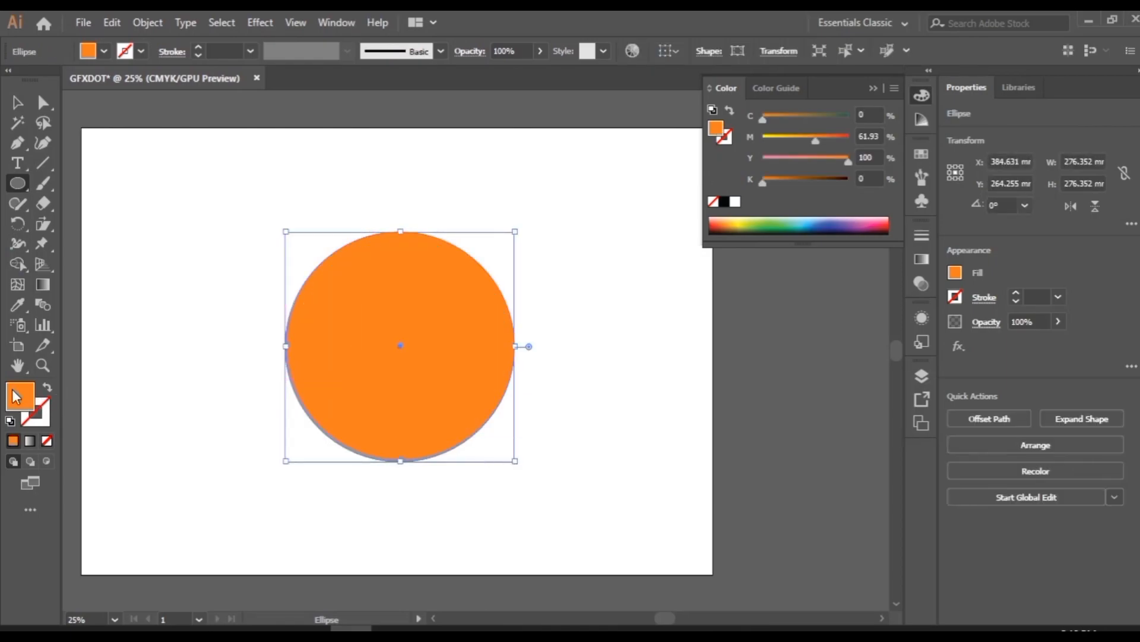
pyautogui.doubleClick(26, 396)
pyautogui.moveTo(317, 256)
pyautogui.mouseDown()
pyautogui.moveTo(333, 210)
pyautogui.moveTo(271, 197)
pyautogui.mouseUp()
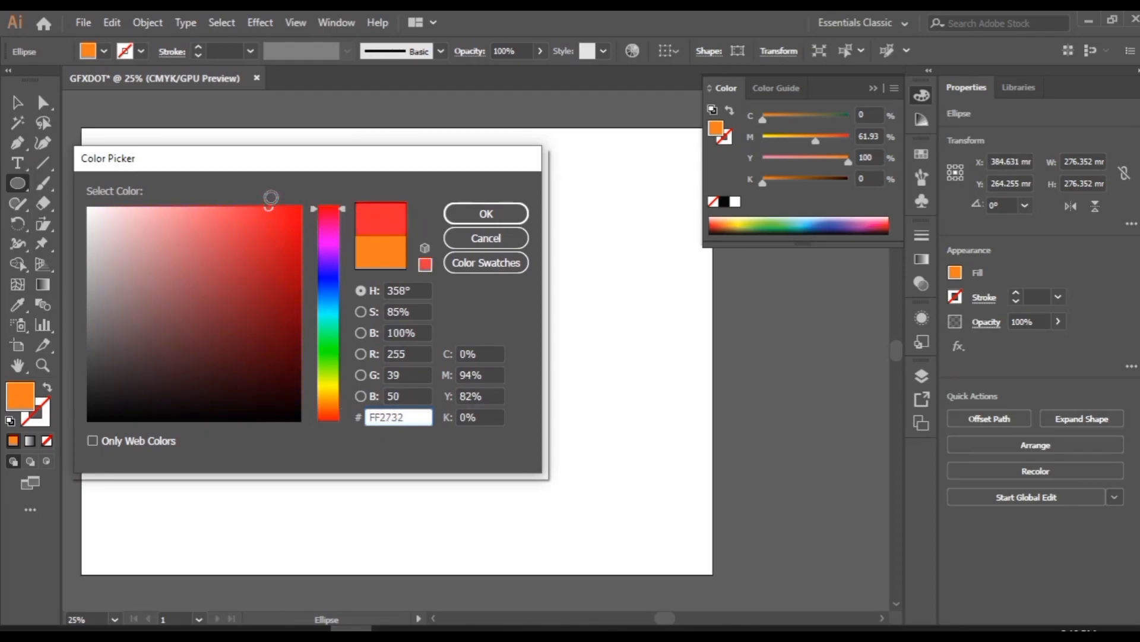
pyautogui.click(470, 221)
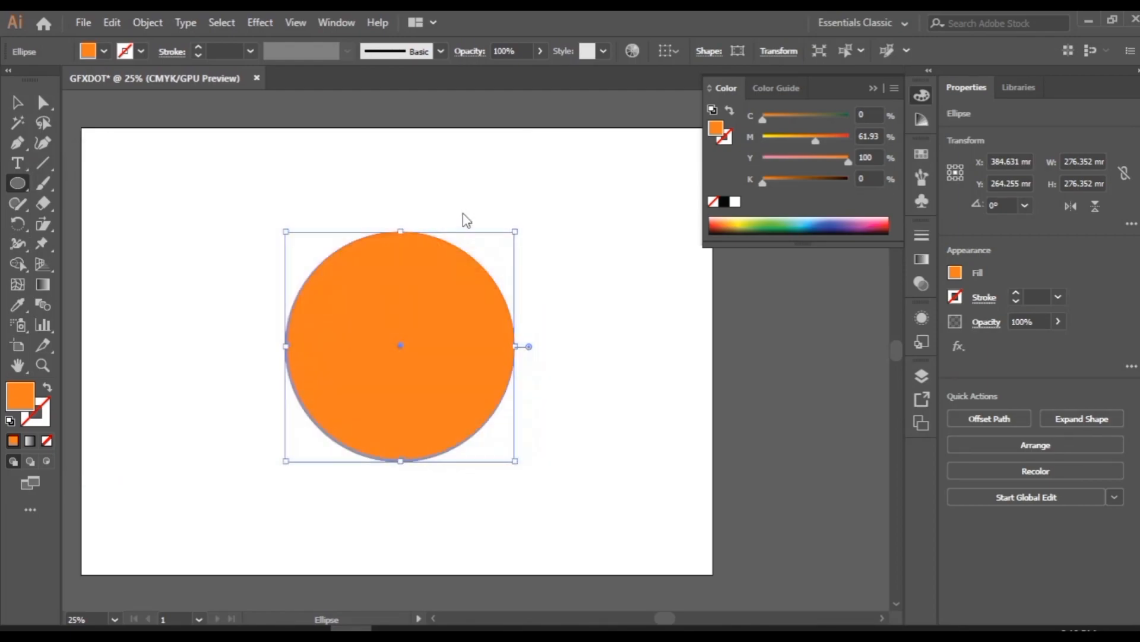
pyautogui.click(16, 103)
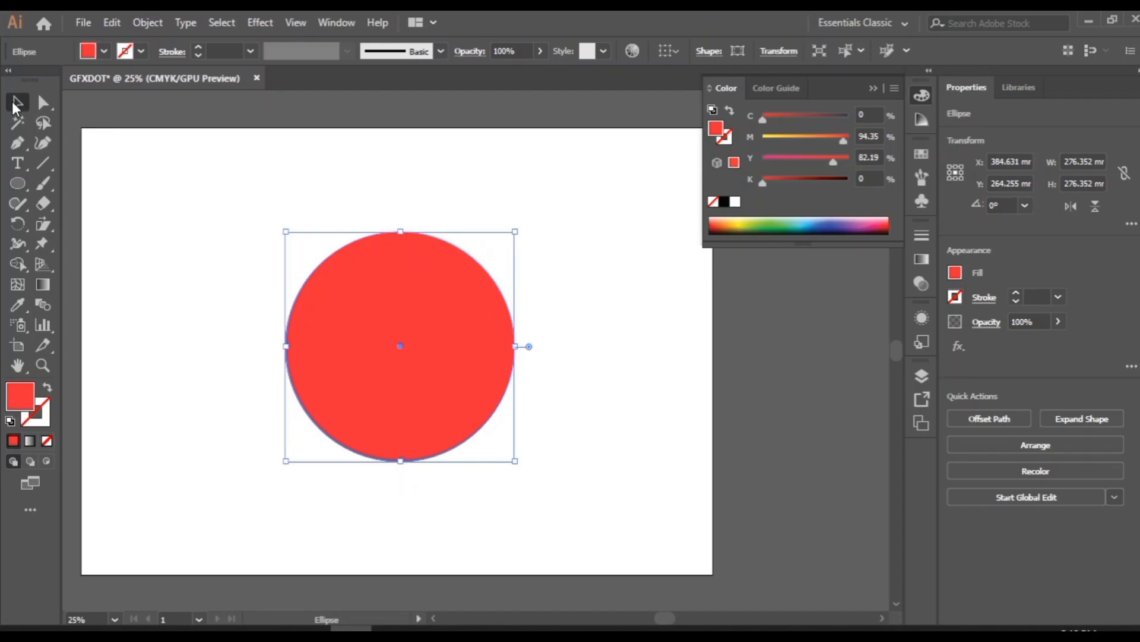
# Step: Copy the red circle, paste the copy in front, and enlarge it from the centre to about 299 mm in diameter
pyautogui.click(112, 23)
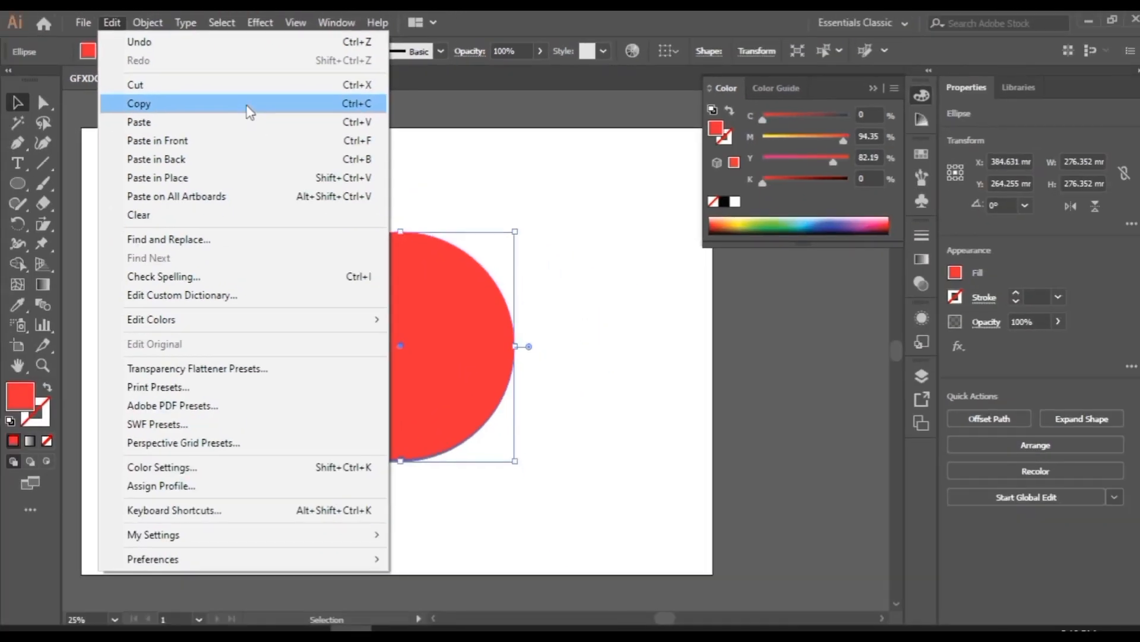
pyautogui.click(247, 108)
pyautogui.click(102, 23)
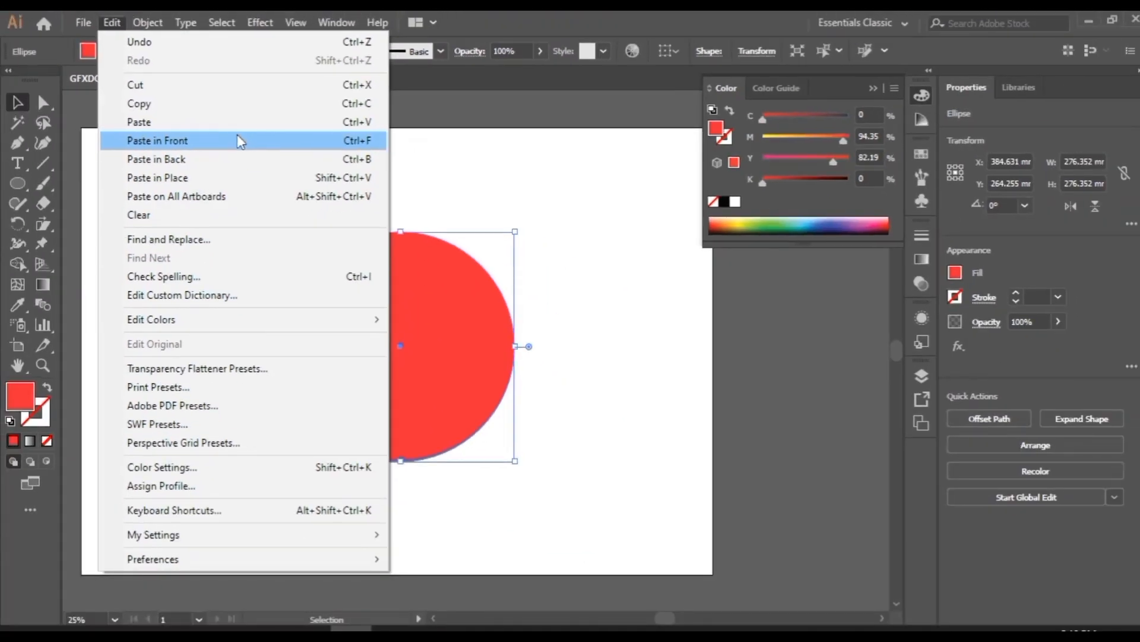
pyautogui.click(240, 142)
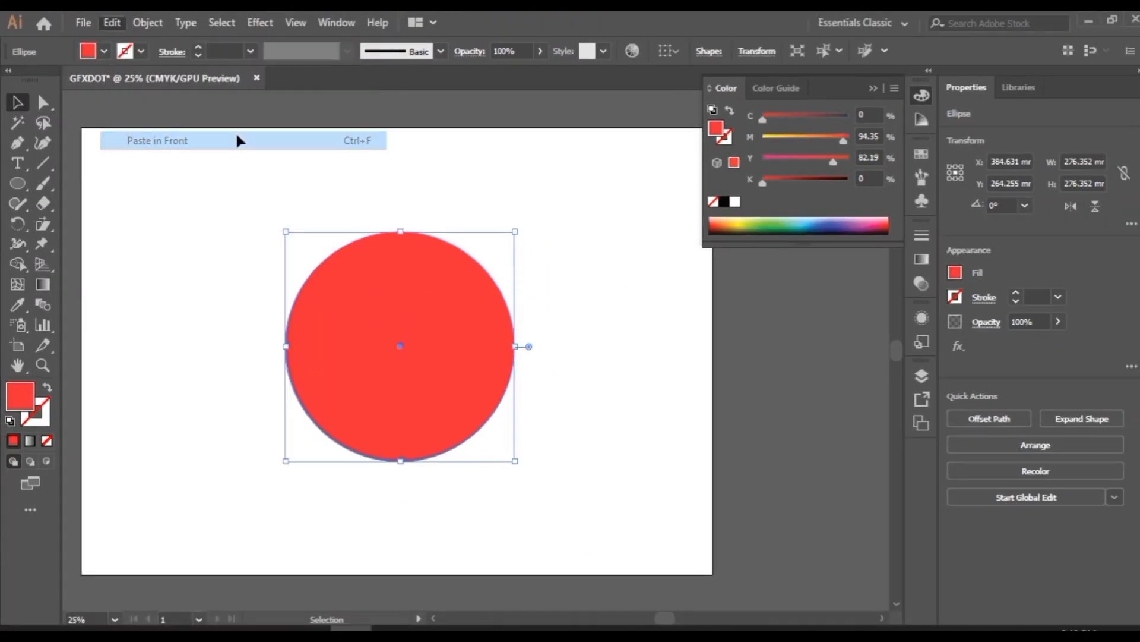
pyautogui.moveTo(516, 463); pyautogui.dragTo(524, 471)
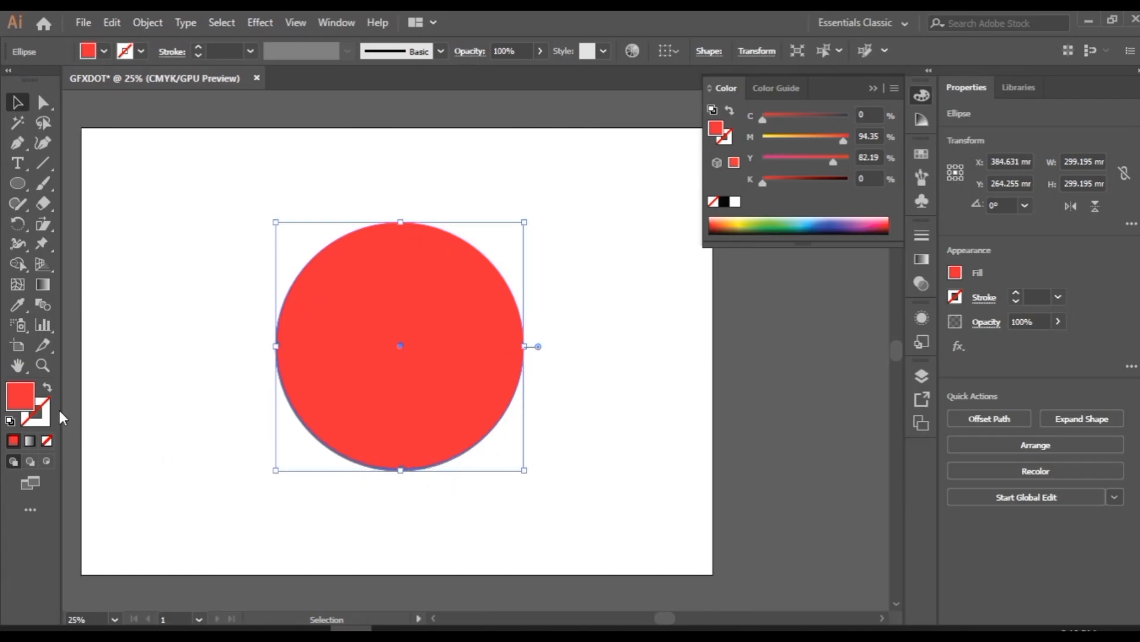
# Step: Swap the larger circle's fill and stroke to leave a red outline only, and set its stroke weight to 30 pt
pyautogui.click(48, 389)
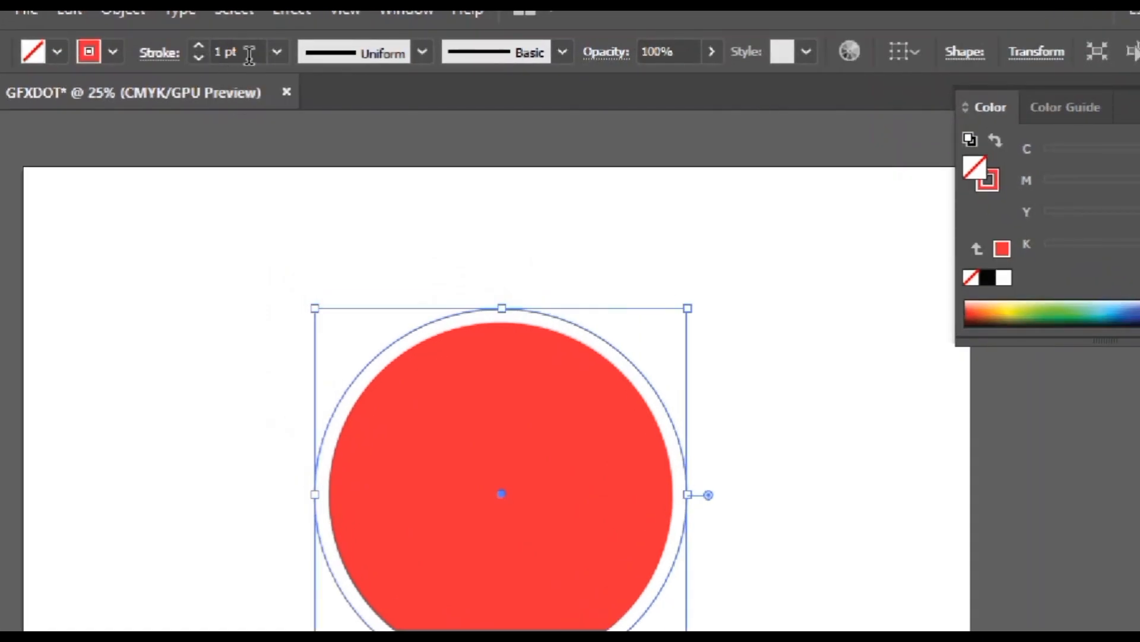
pyautogui.click(200, 52)
pyautogui.scroll(10, 239, 52)
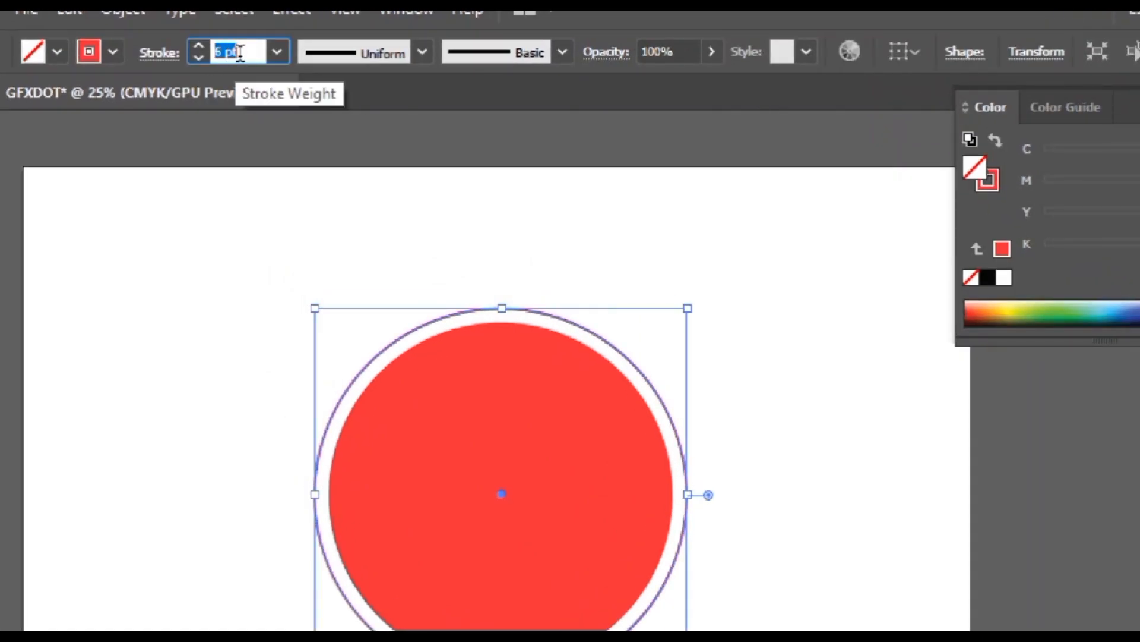
pyautogui.scroll(14, 240, 52)
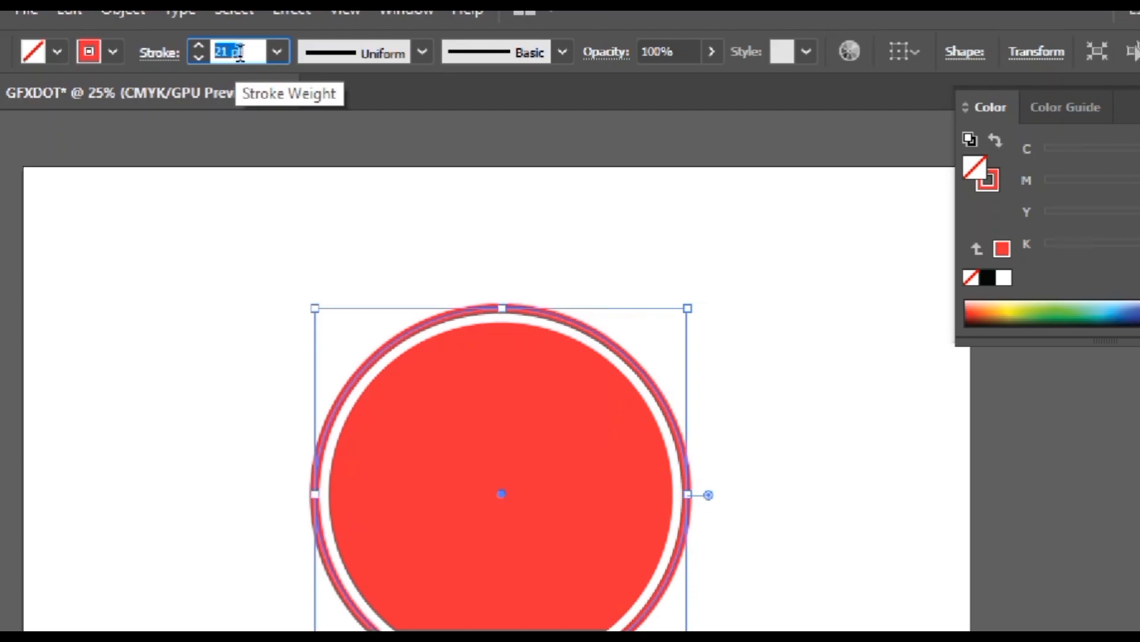
pyautogui.scroll(4, 239, 53)
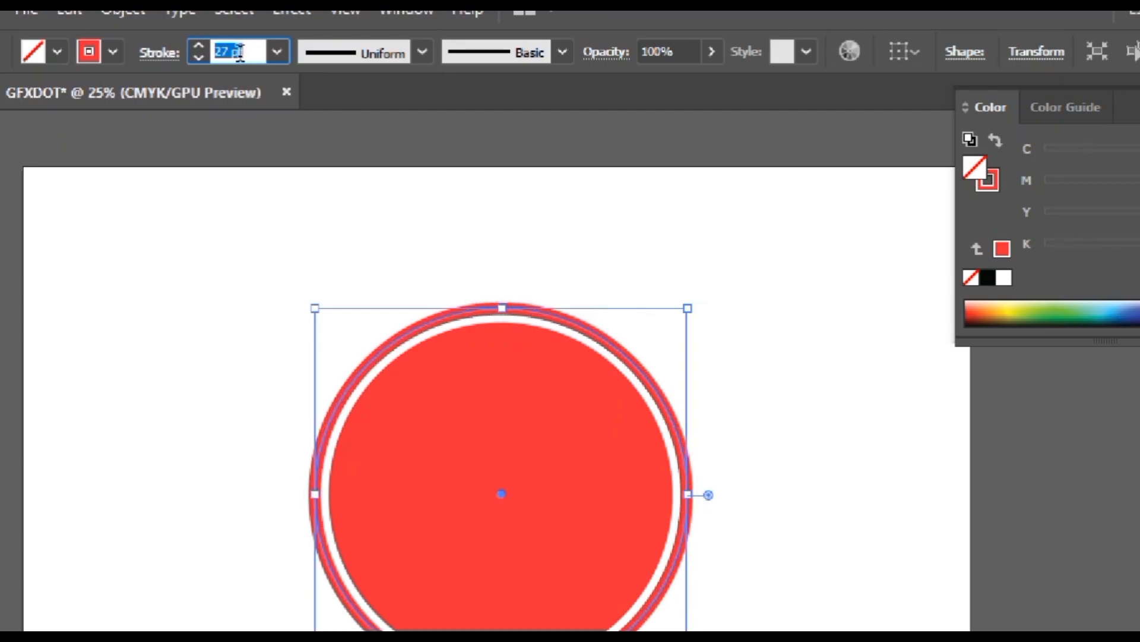
pyautogui.scroll(1, 239, 52)
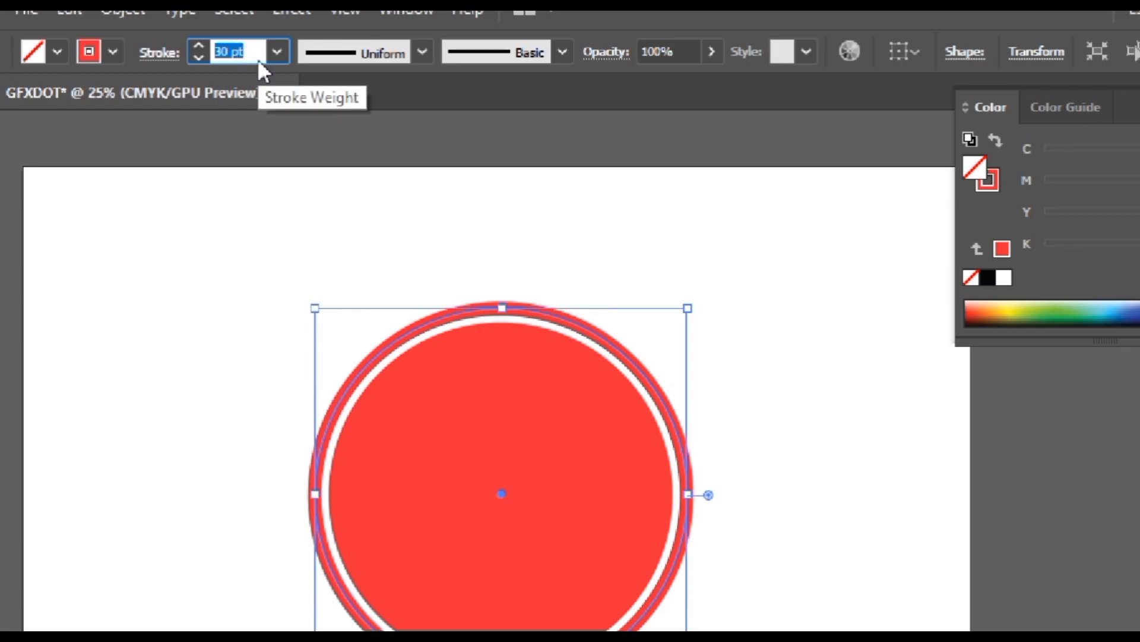
pyautogui.press('Return')
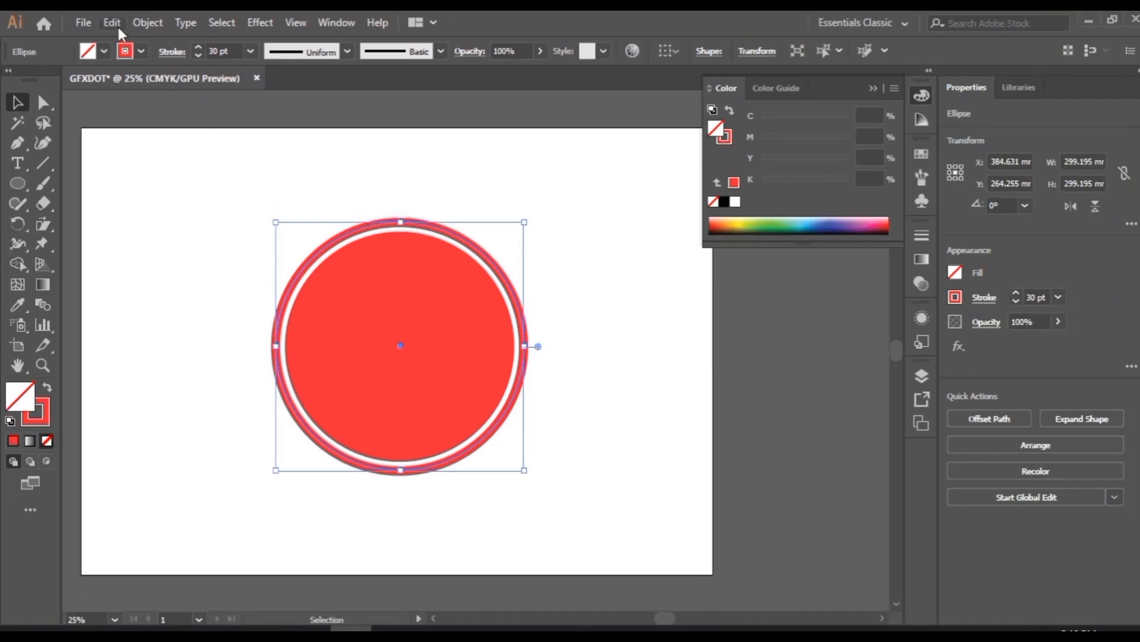
# Step: Convert the outer ring's stroke into a filled shape with Outline Stroke, and deselect it
pyautogui.click(146, 23)
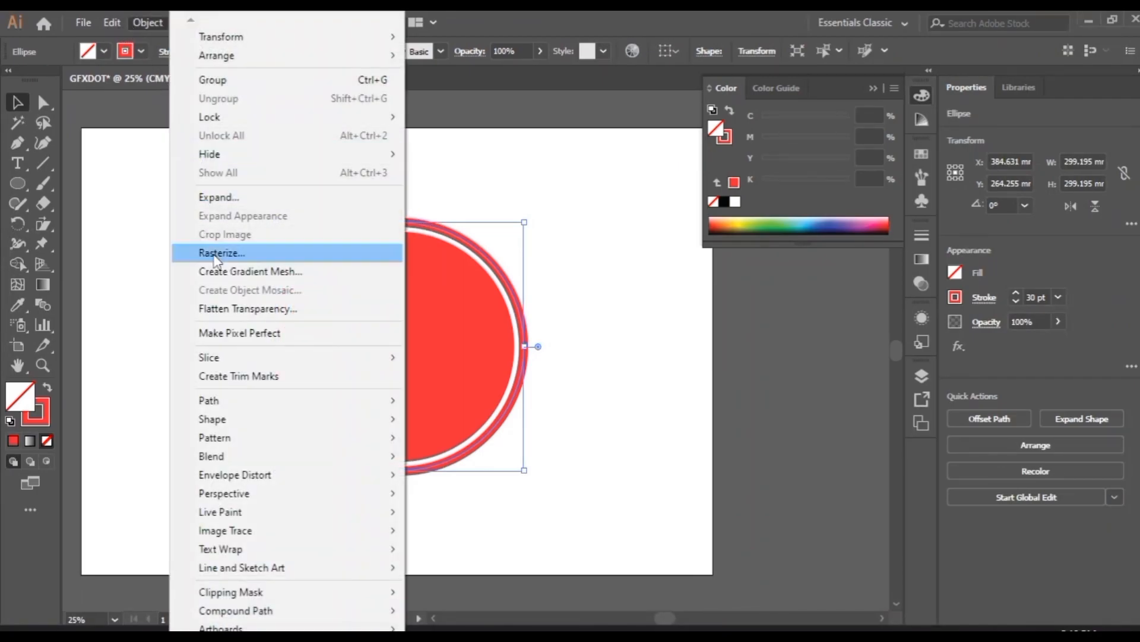
pyautogui.moveTo(267, 400)
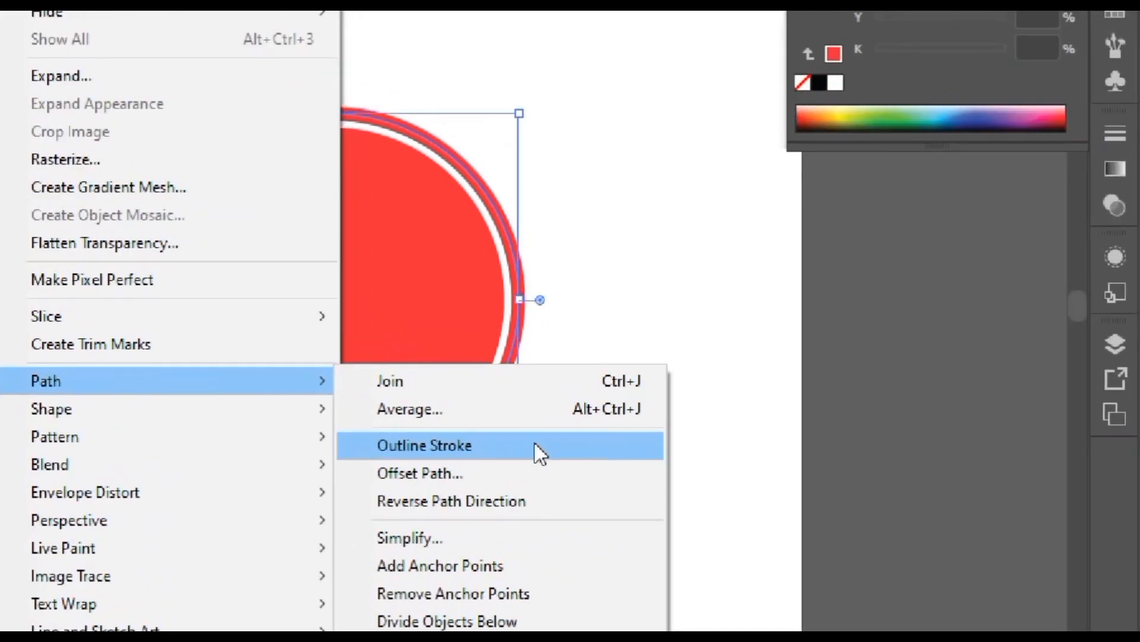
pyautogui.click(533, 452)
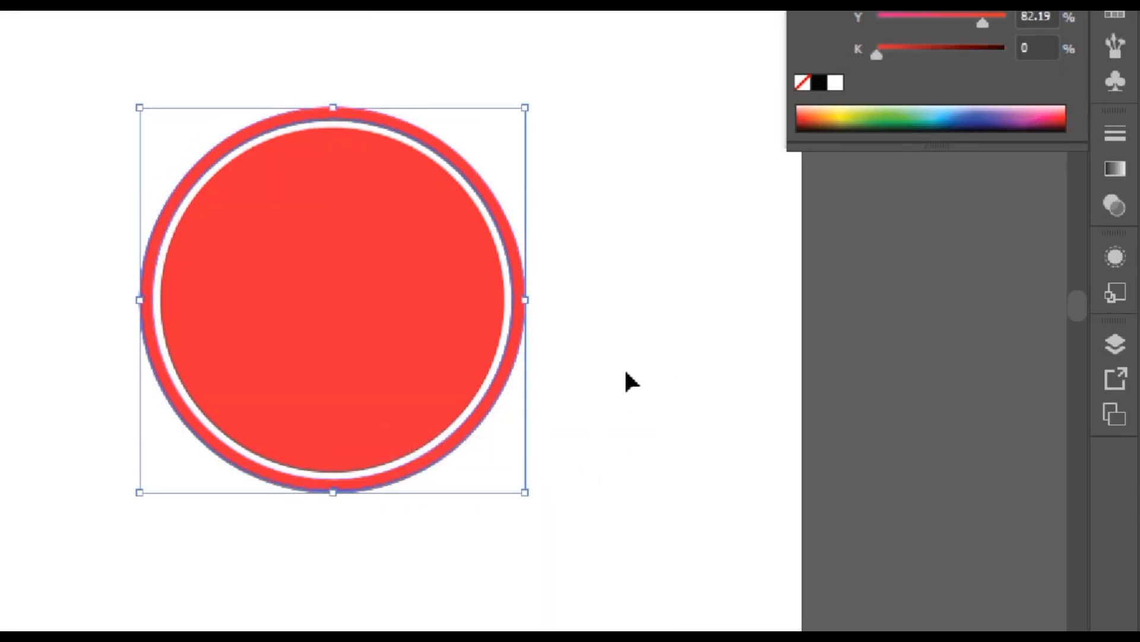
pyautogui.click(620, 385)
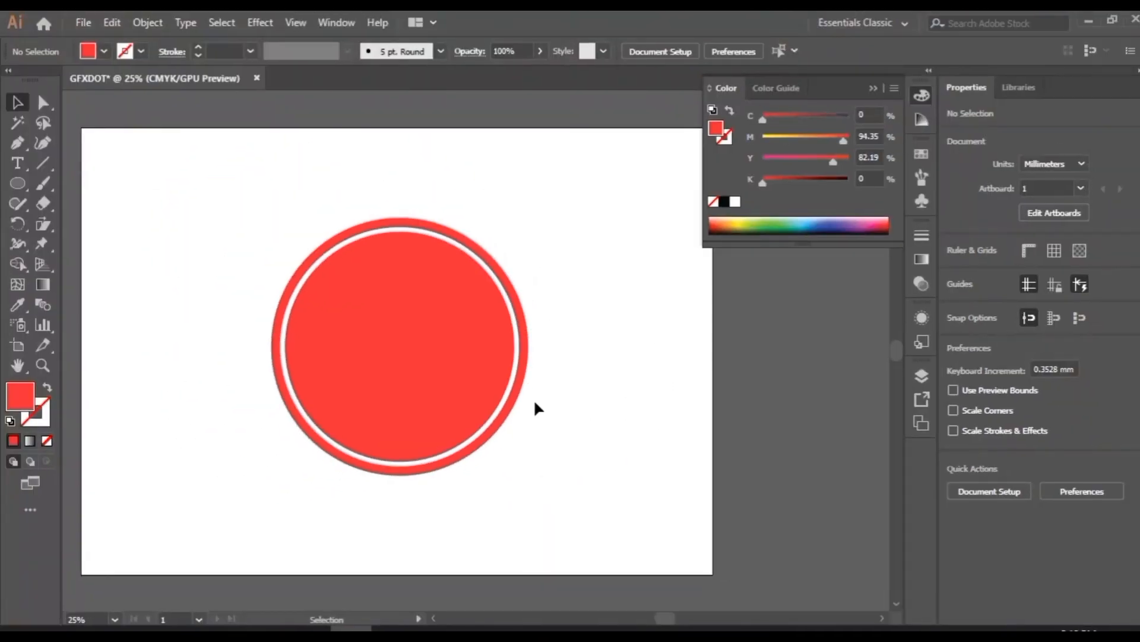
# Step: Send the solid inner red circle to the back of the stacking order
pyautogui.click(478, 392)
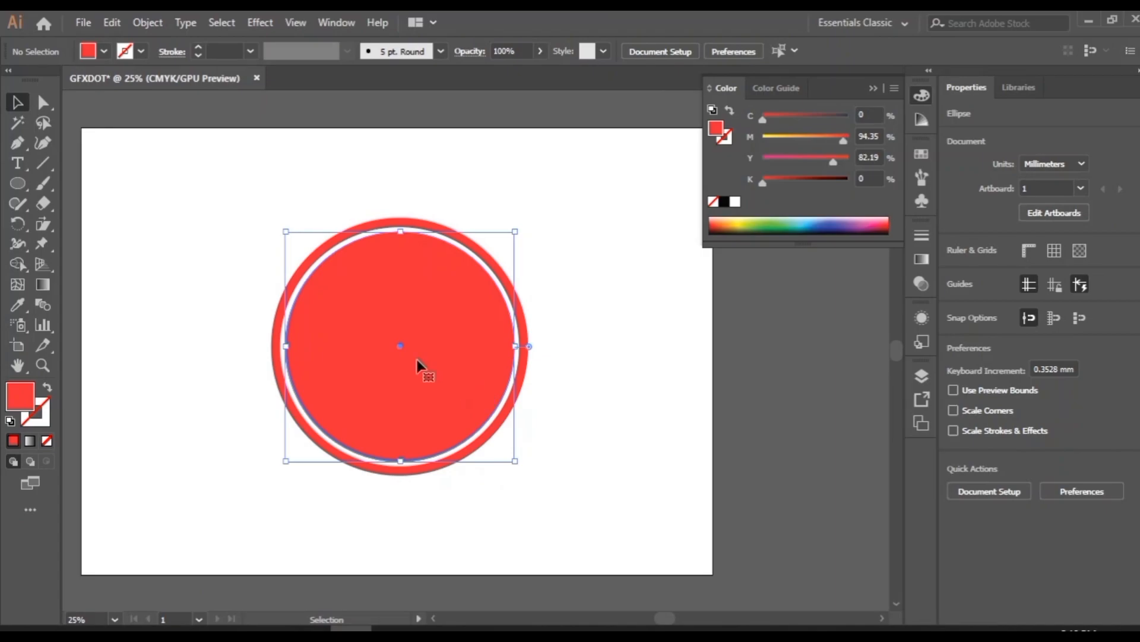
pyautogui.rightClick(339, 301)
pyautogui.moveTo(444, 528)
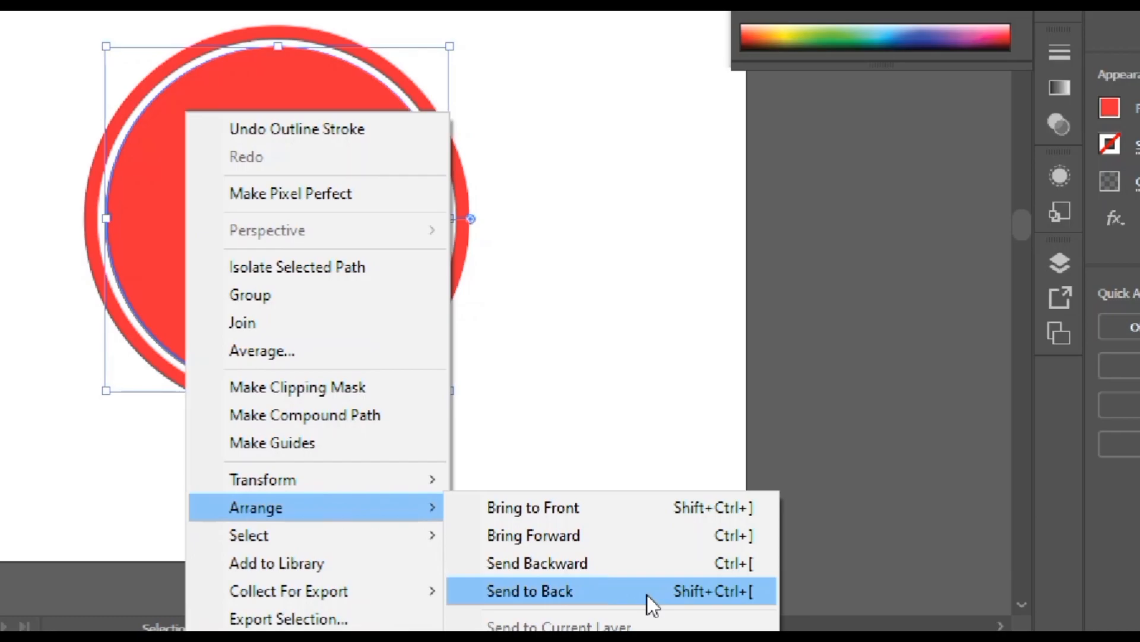
pyautogui.click(647, 594)
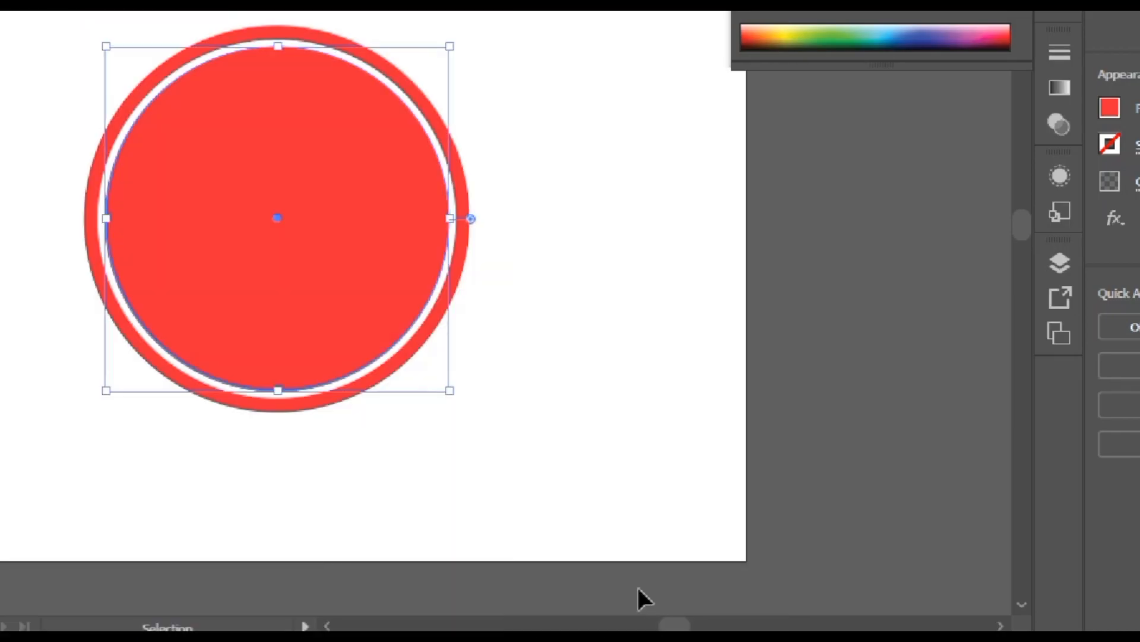
# Step: Arrange the solid inner red circle behind the 2024 numerals and the outer ring, and deselect it
pyautogui.rightClick(280, 114)
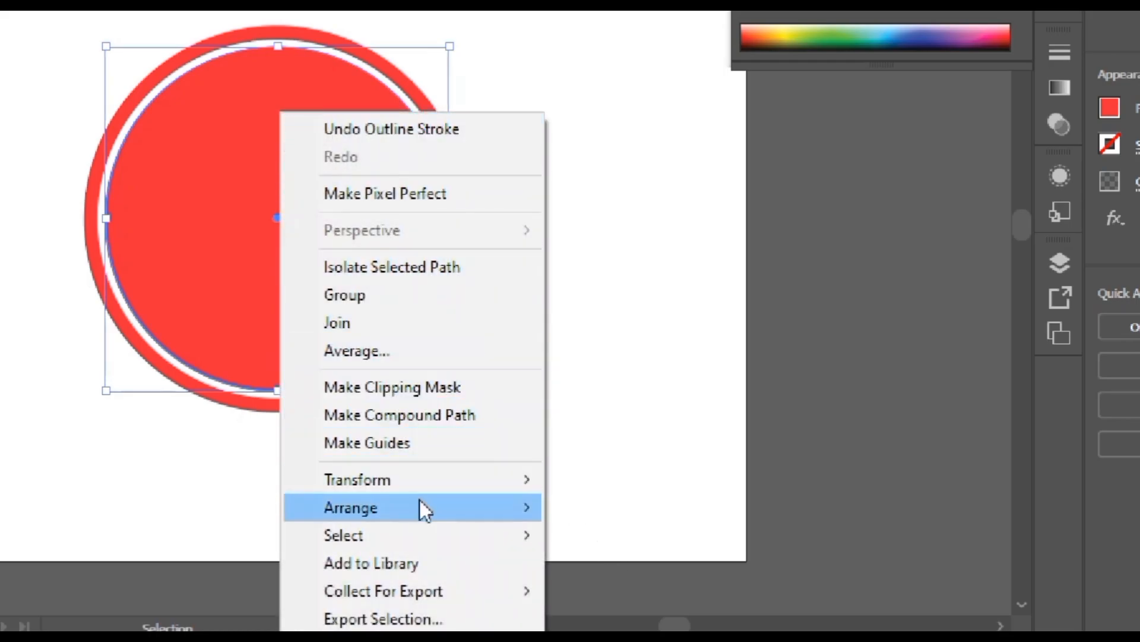
pyautogui.moveTo(429, 505)
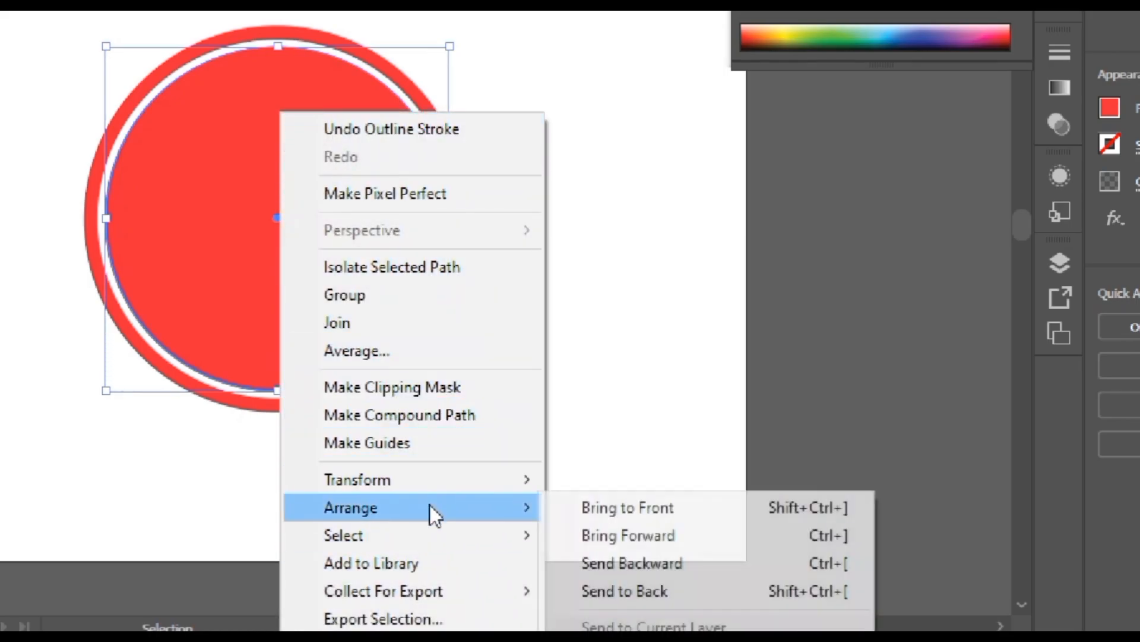
pyautogui.click(672, 590)
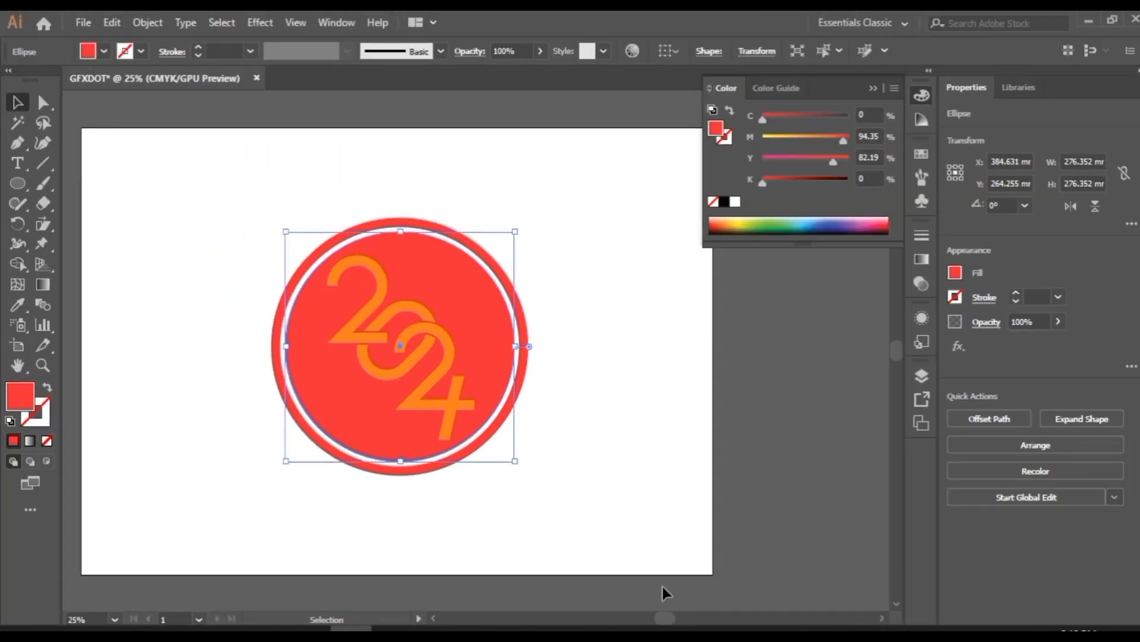
pyautogui.click(588, 400)
# Step: Recolour the outer ring orange by sampling the 2024 numerals with the Eyedropper, and deselect it
pyautogui.click(526, 377)
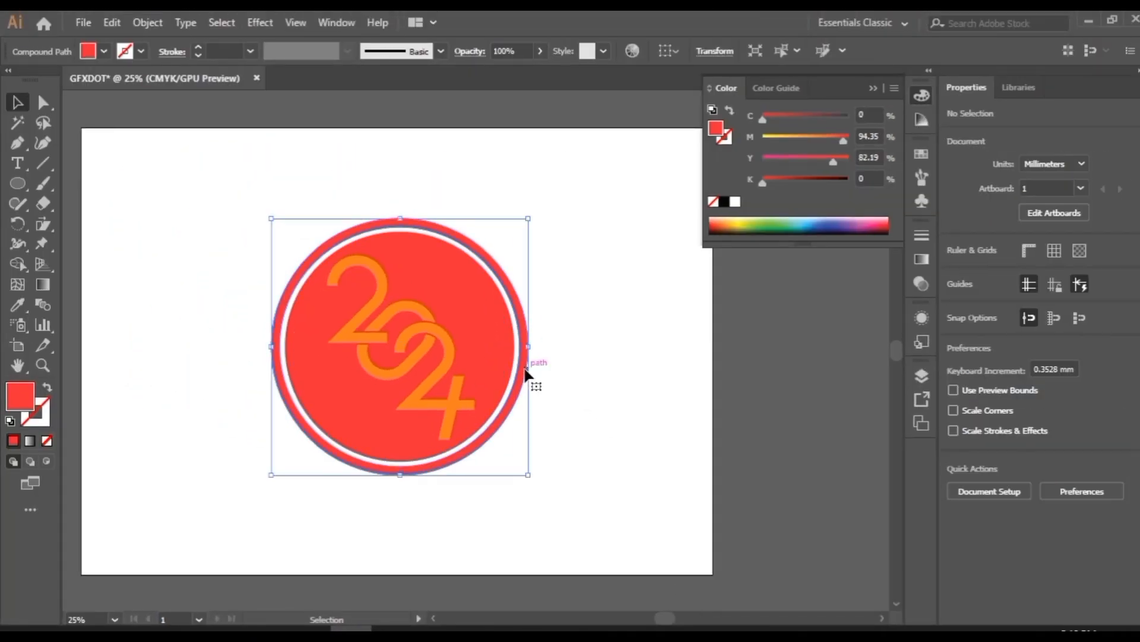
pyautogui.click(17, 305)
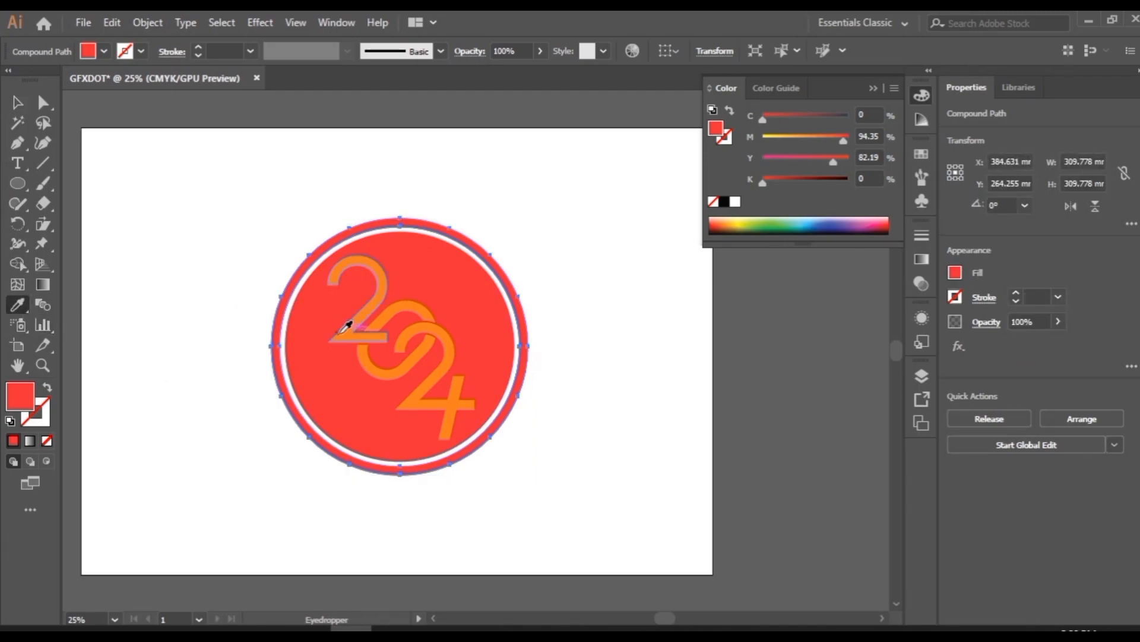
pyautogui.click(343, 331)
pyautogui.click(17, 105)
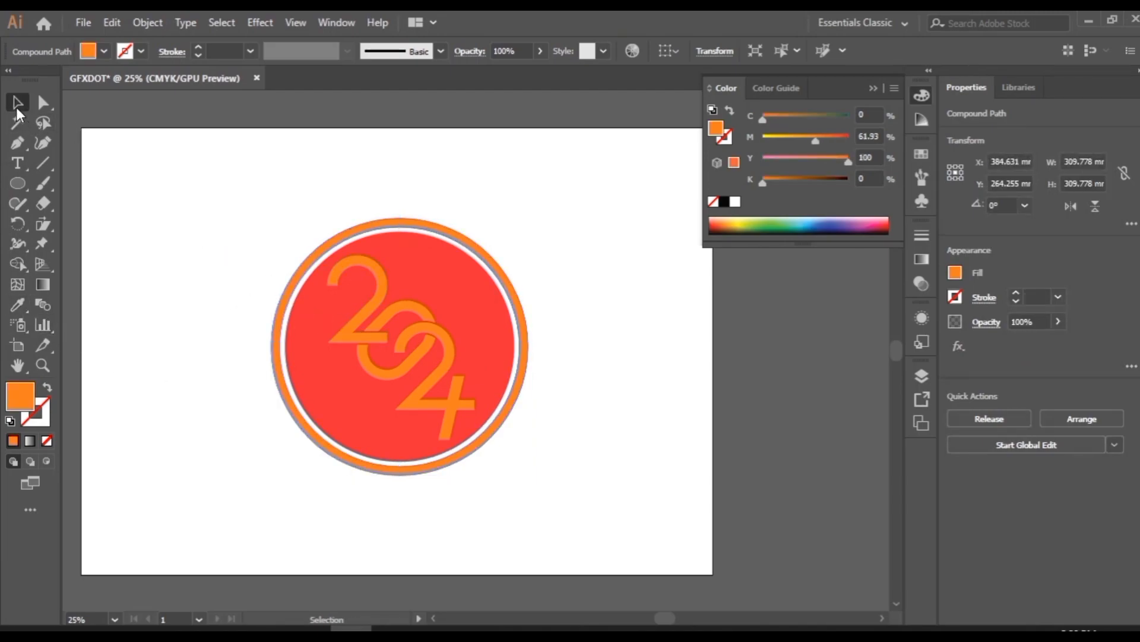
pyautogui.click(585, 420)
# Step: Set the fill of the 2024 numeral group to white (FFFFFF), collapse the colour controls, and deselect the group
pyautogui.click(458, 398)
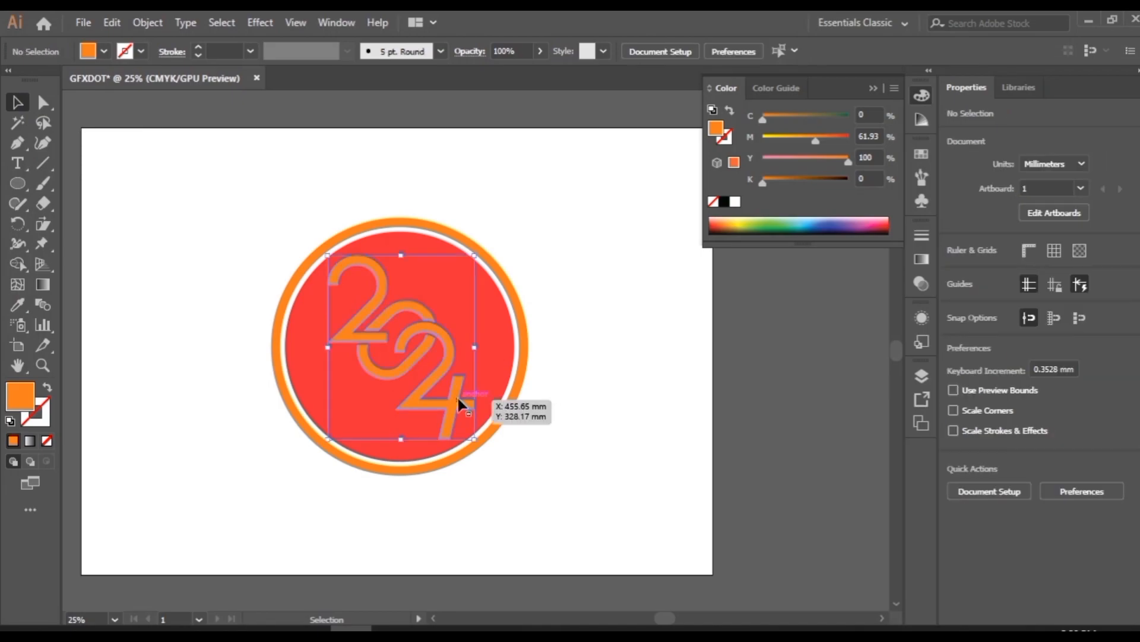
pyautogui.doubleClick(18, 399)
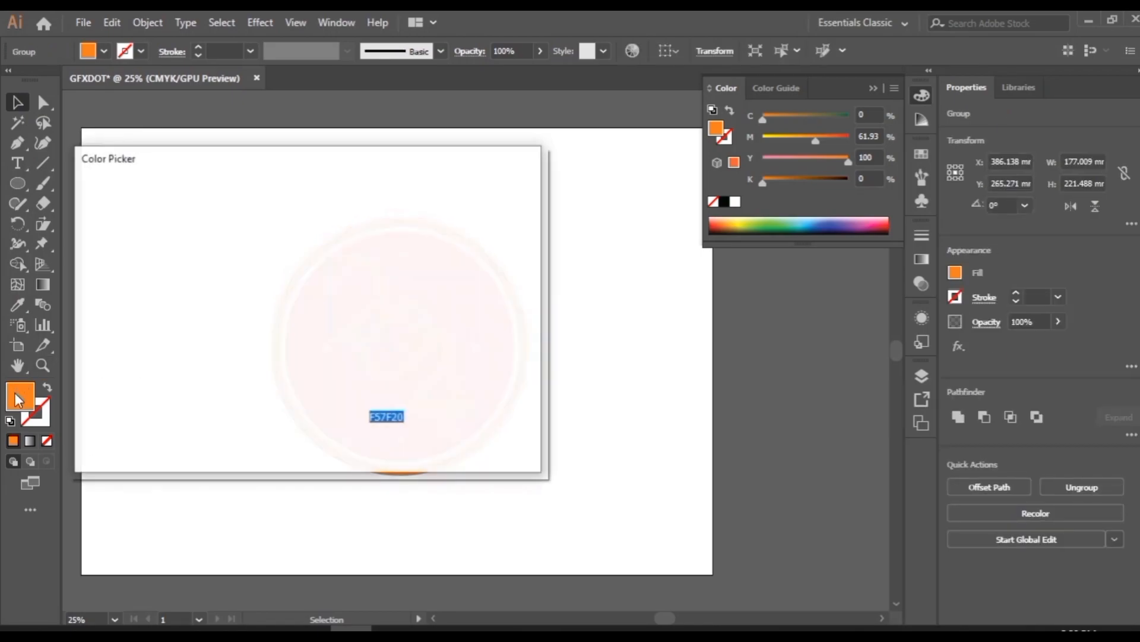
pyautogui.moveTo(94, 361)
pyautogui.mouseDown()
pyautogui.moveTo(98, 226)
pyautogui.moveTo(52, 157)
pyautogui.mouseUp()
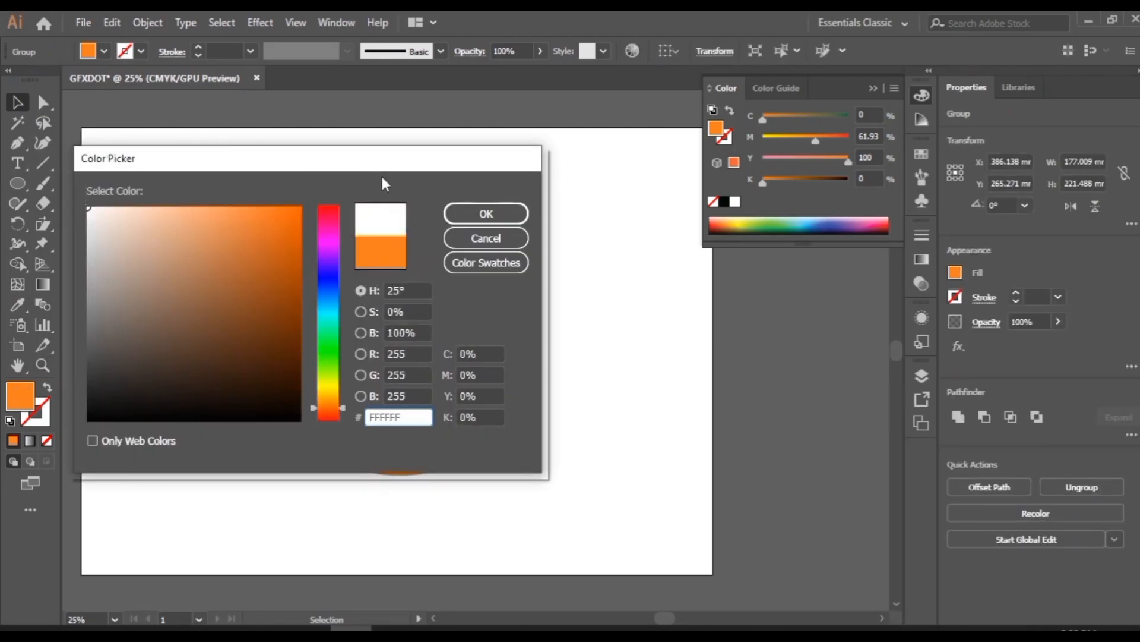
pyautogui.click(466, 214)
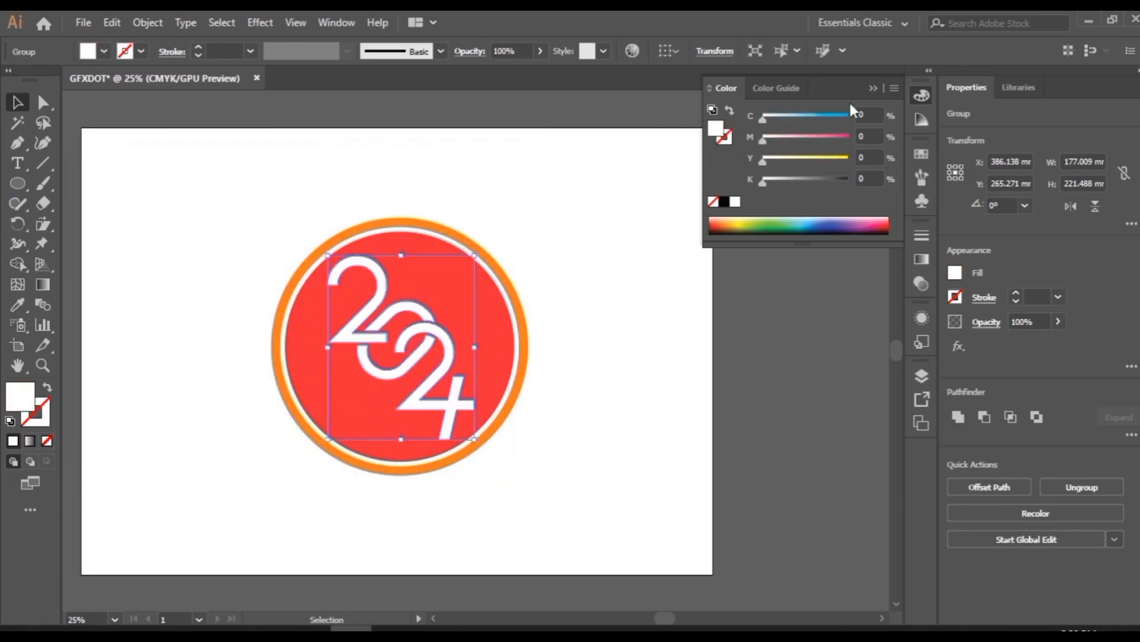
pyautogui.click(872, 89)
pyautogui.click(628, 253)
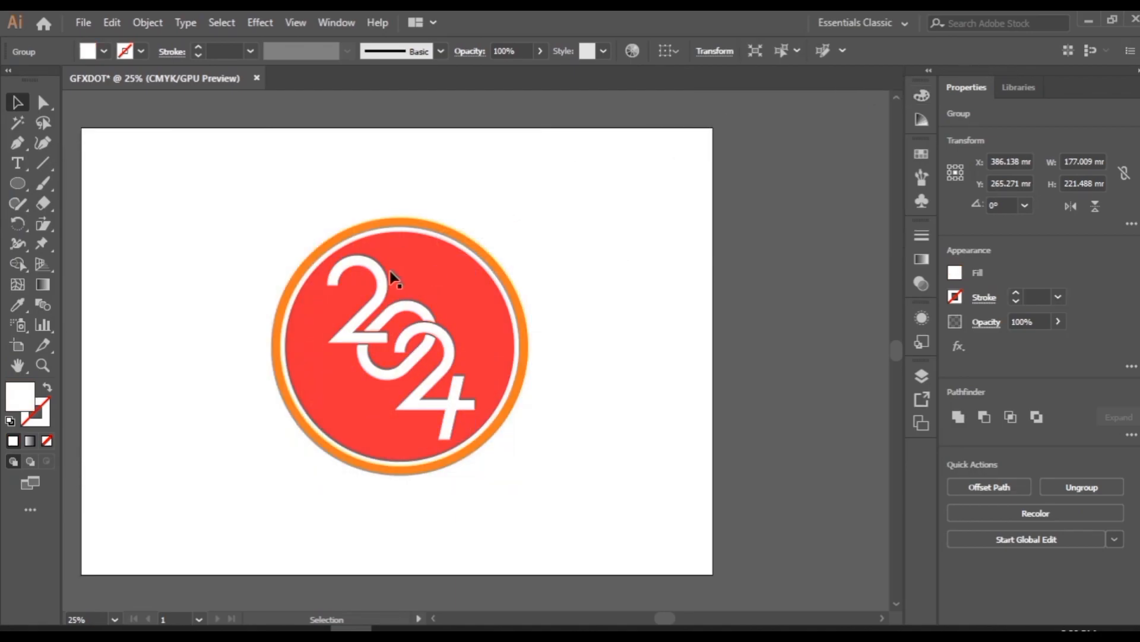
# Step: Select the numerals, inner circle and ring together and move the whole badge about 29 mm left and 5 mm up
pyautogui.moveTo(183, 196); pyautogui.dragTo(509, 484)
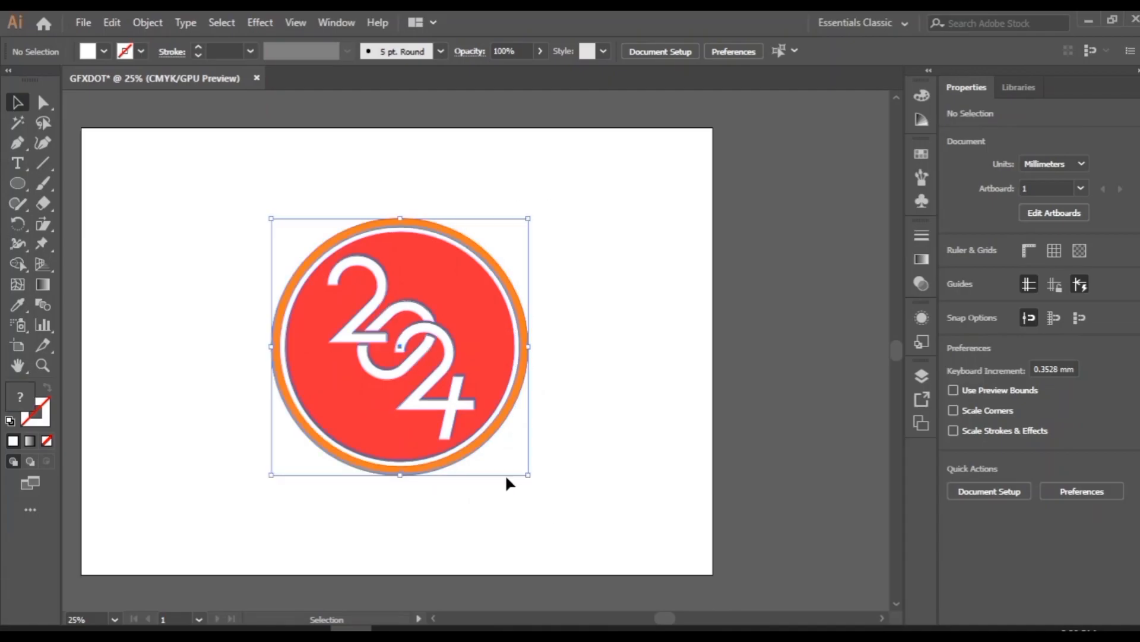
pyautogui.moveTo(491, 443); pyautogui.dragTo(467, 436)
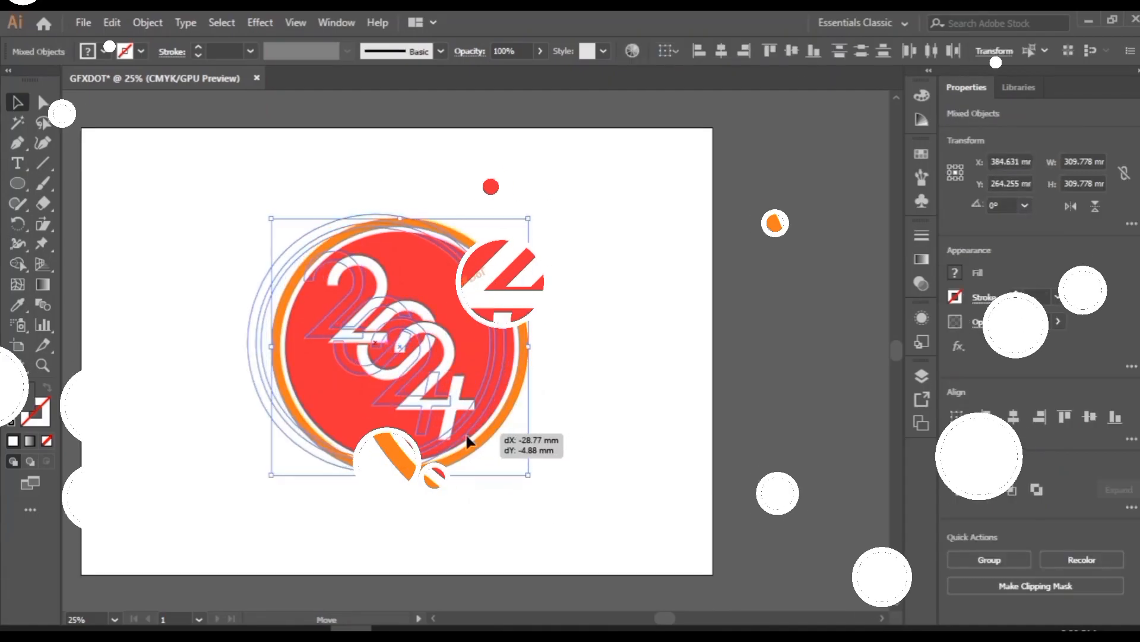